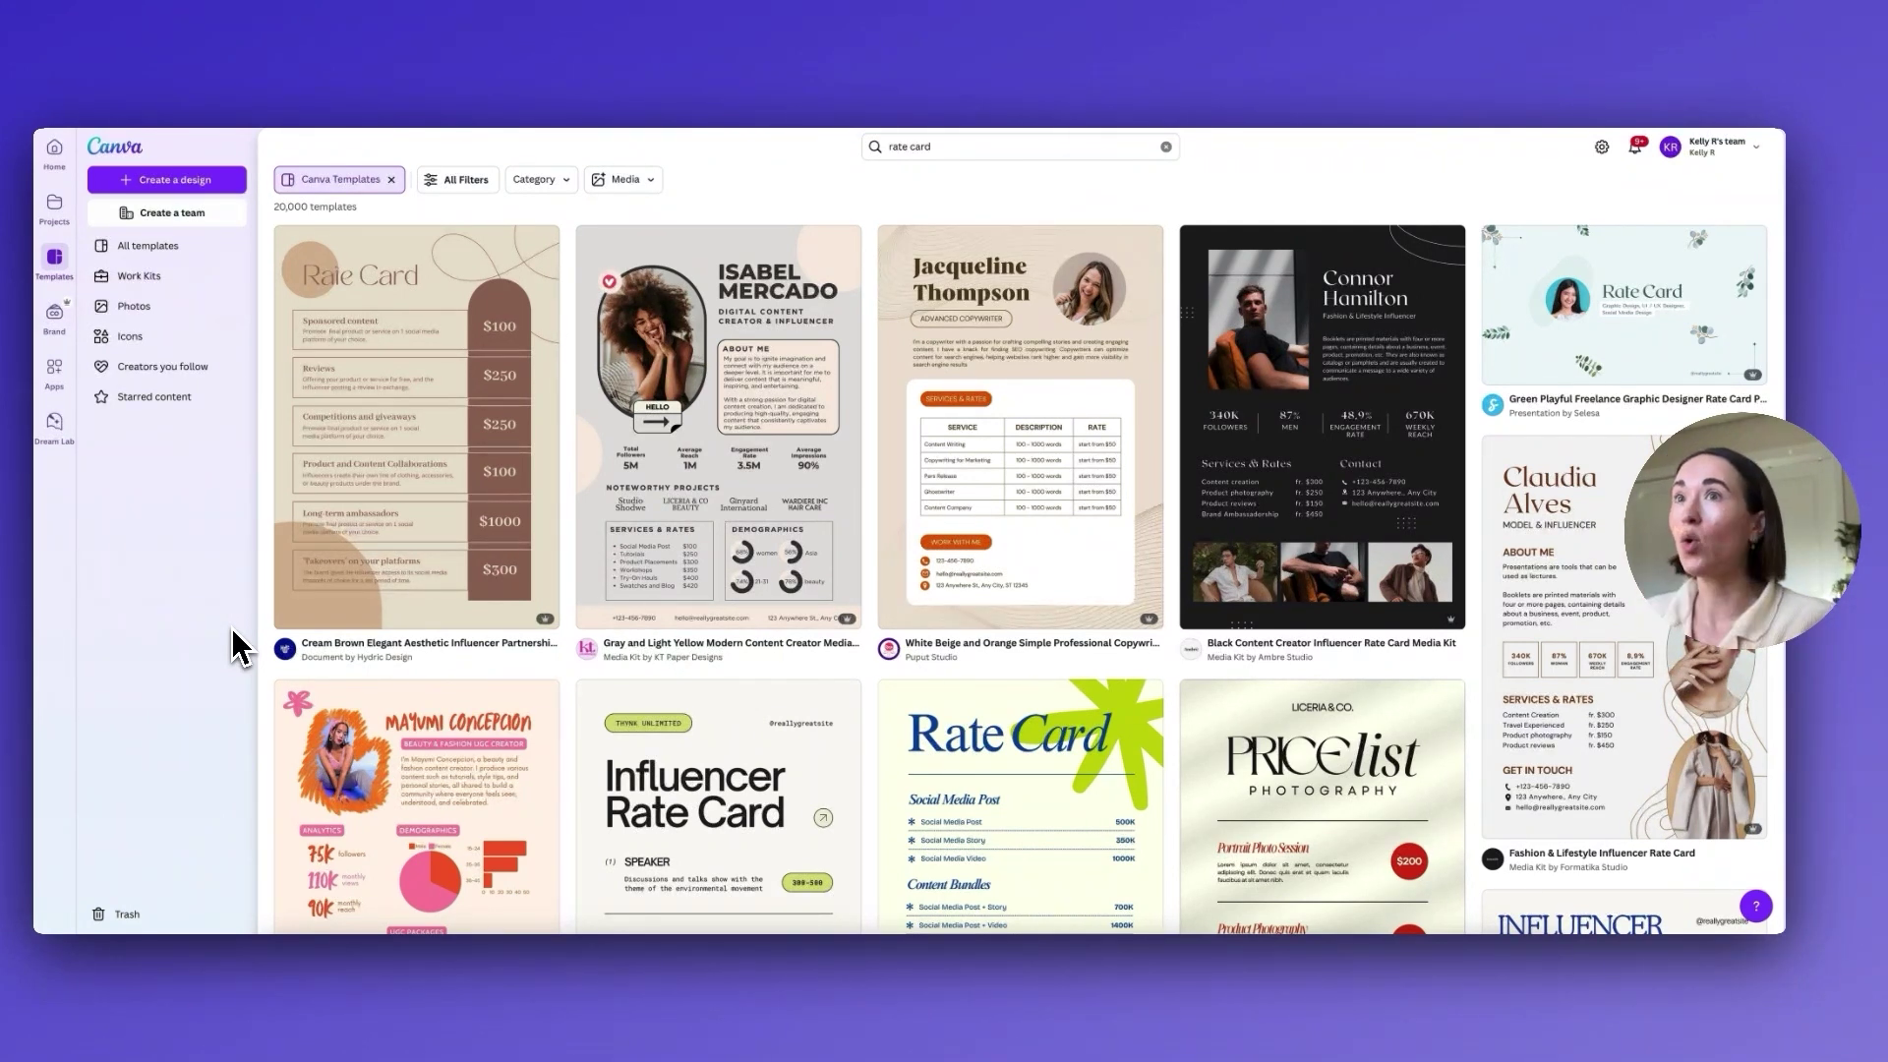
Step: Search the Canva templates for "rate card" and browse the results
{"action": "left_click", "coordinate": [54, 274]}
{"action": "left_click", "coordinate": [1066, 148]}
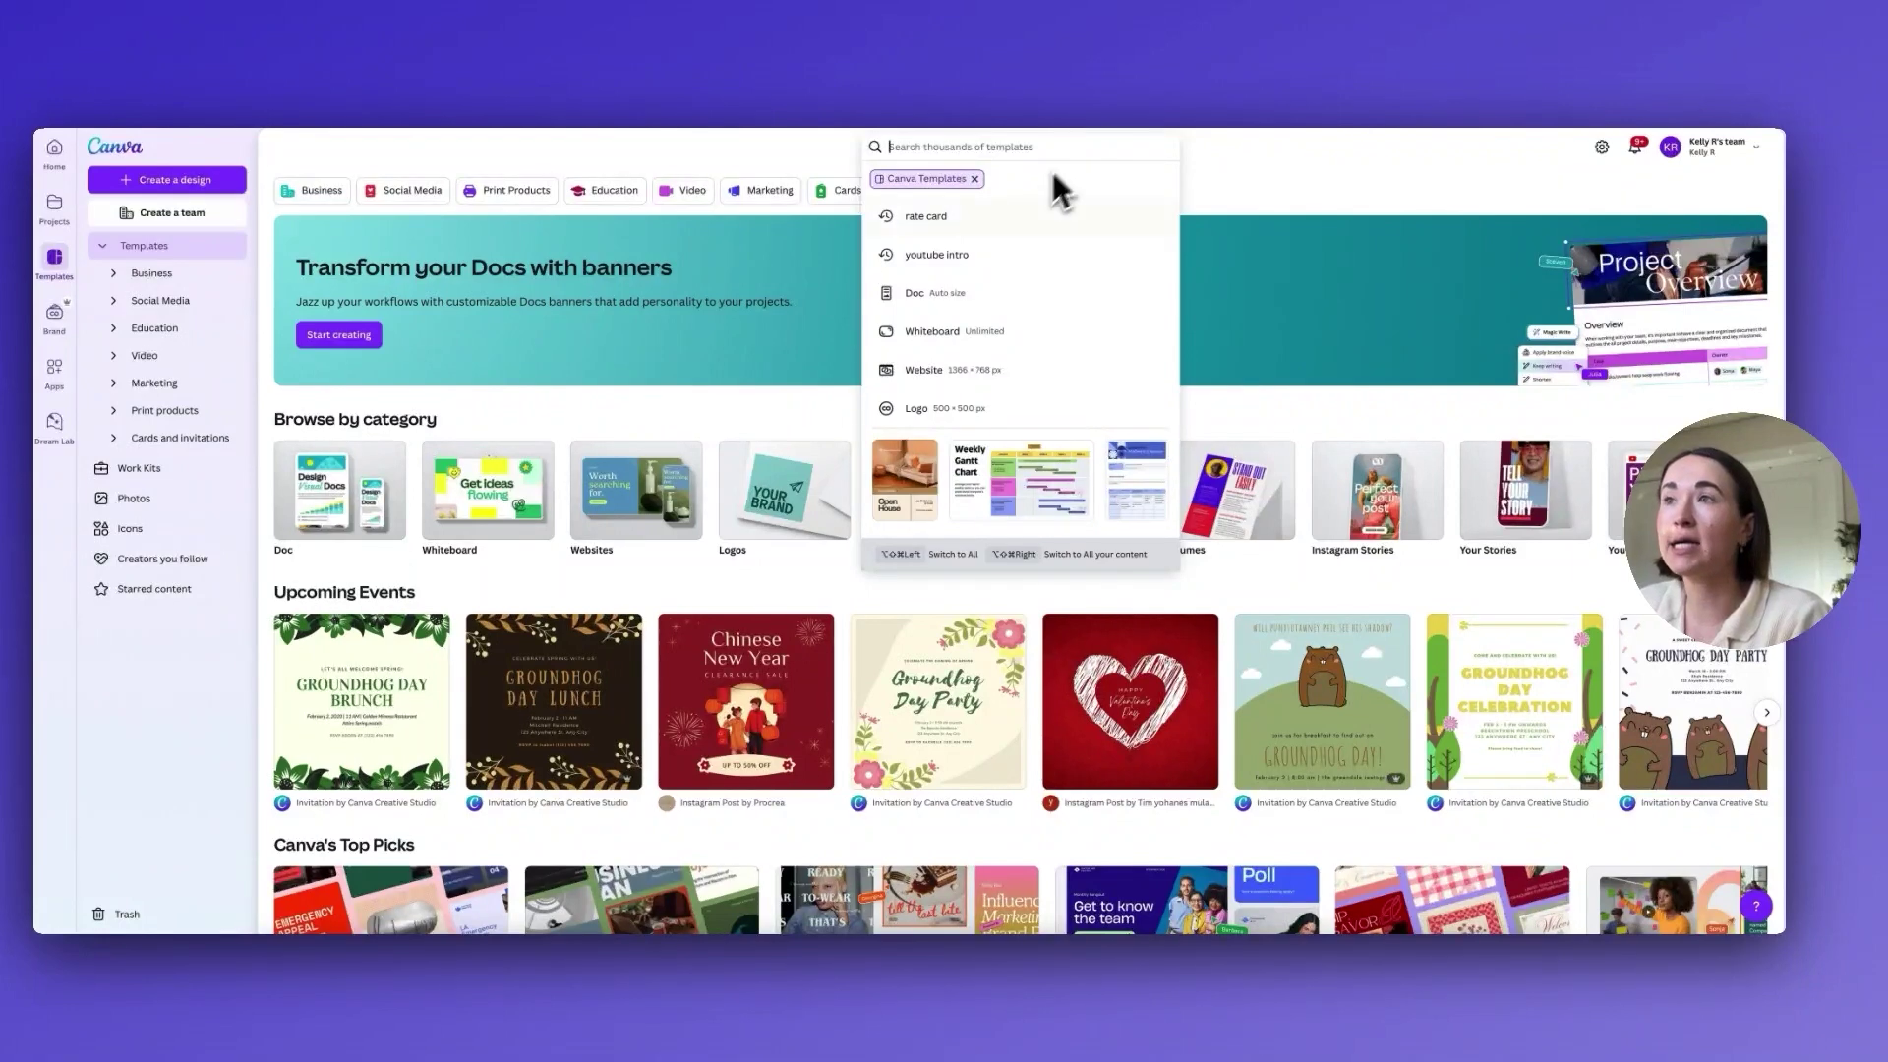
{"action": "left_click", "coordinate": [935, 216]}
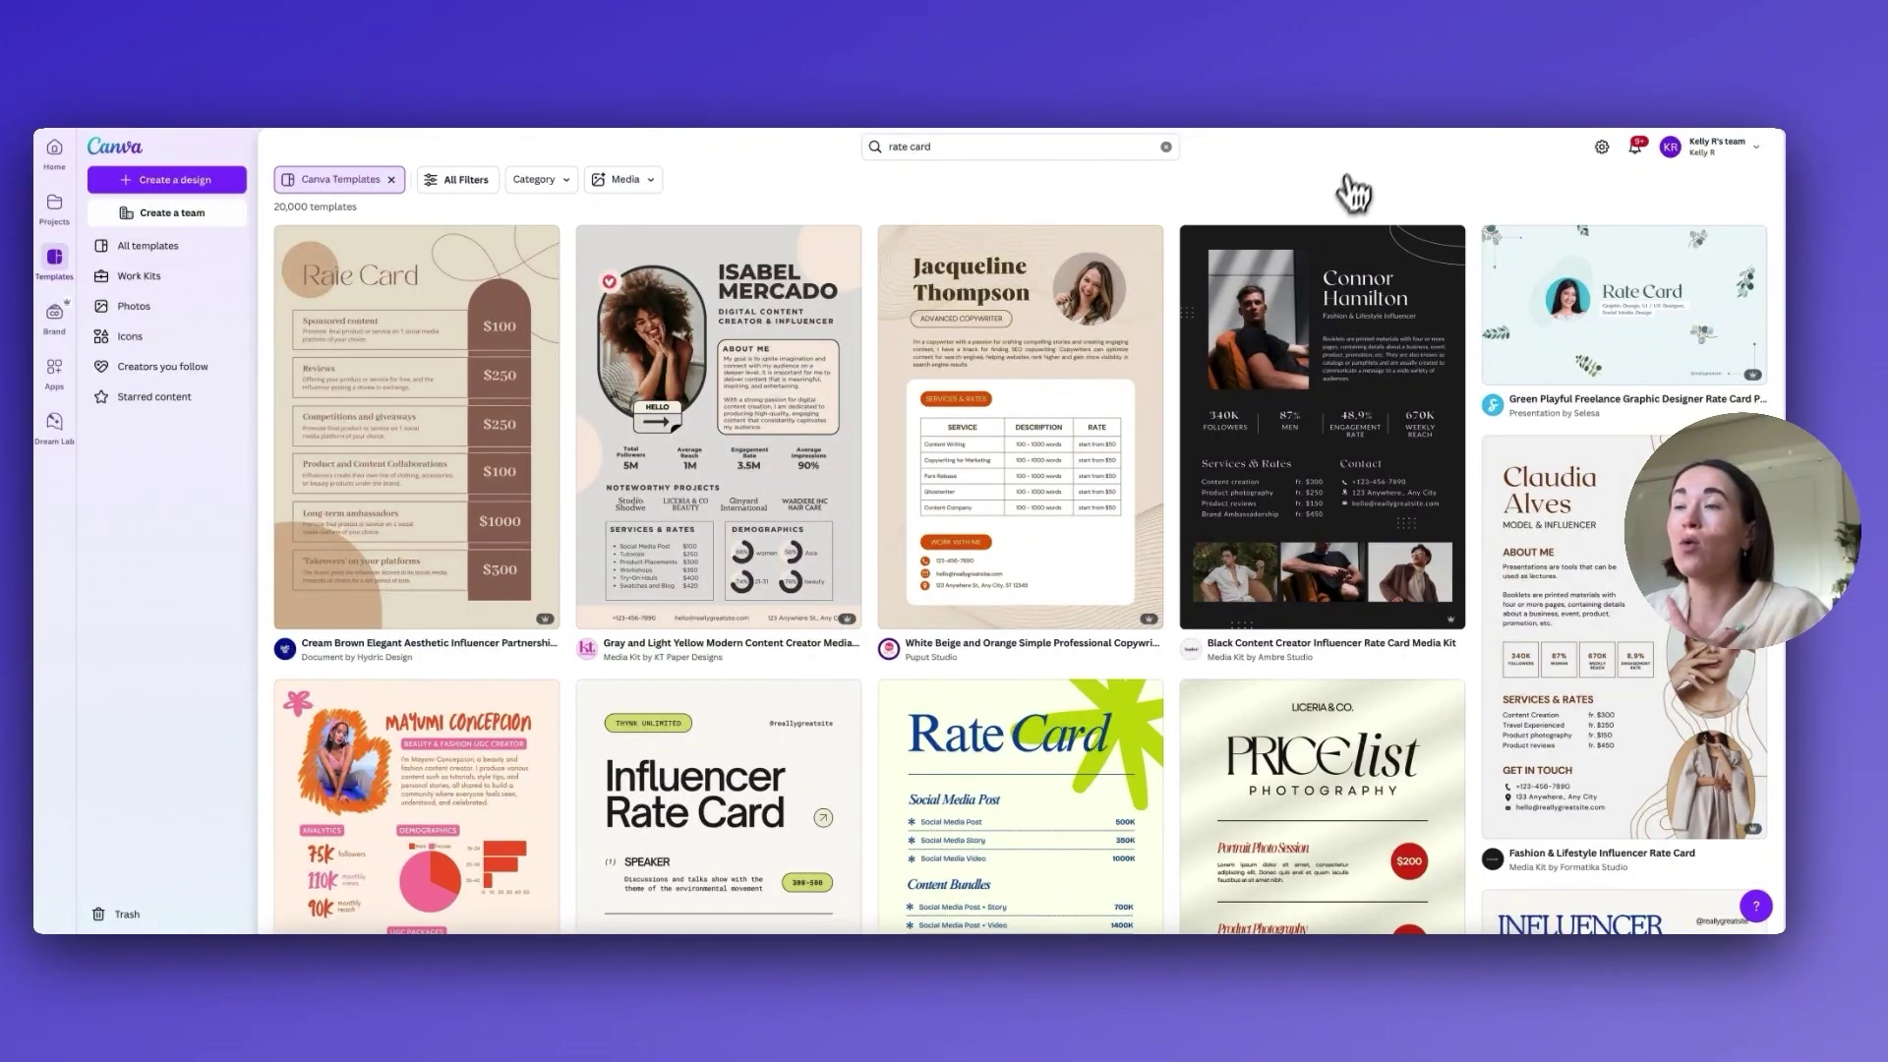
{"action": "scroll", "coordinate": [1396, 570], "scroll_direction": "down", "scroll_amount": 2}
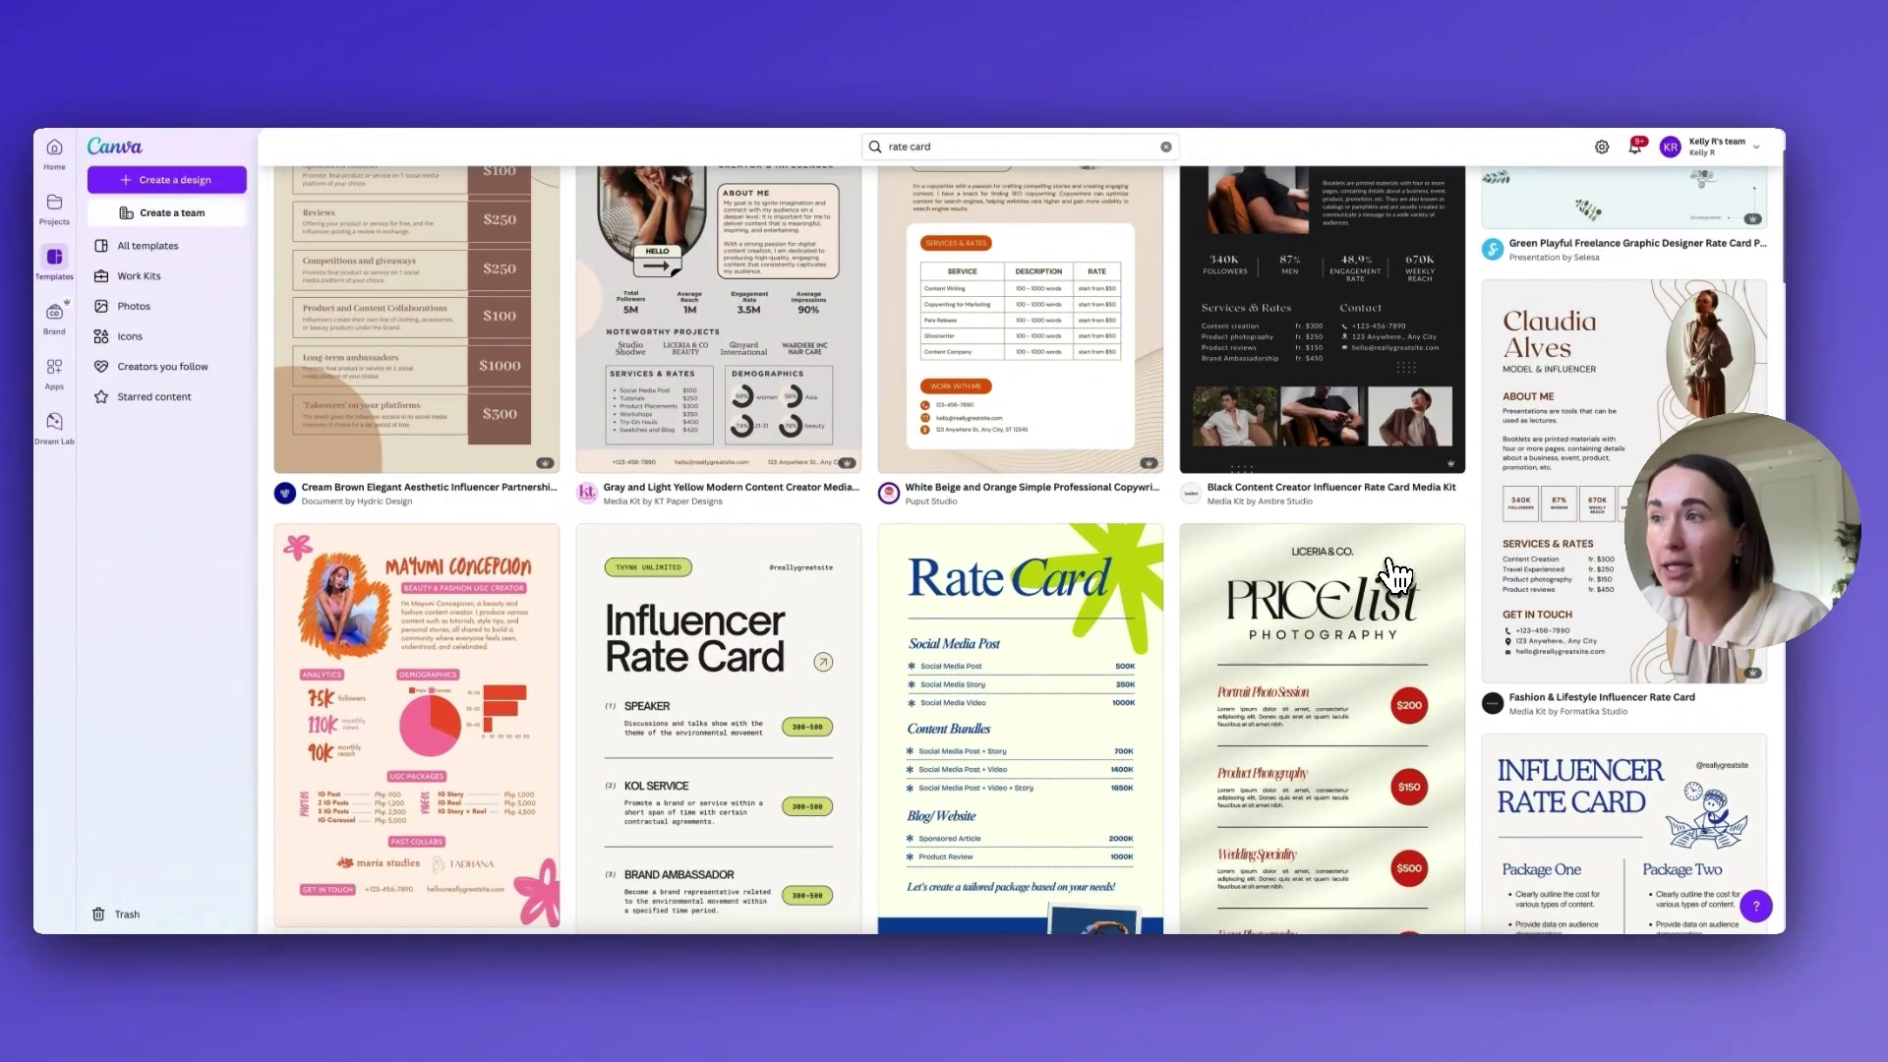
{"action": "scroll", "coordinate": [1396, 575], "scroll_direction": "down", "scroll_amount": 4}
{"action": "scroll", "coordinate": [1354, 588], "scroll_direction": "down", "scroll_amount": 4}
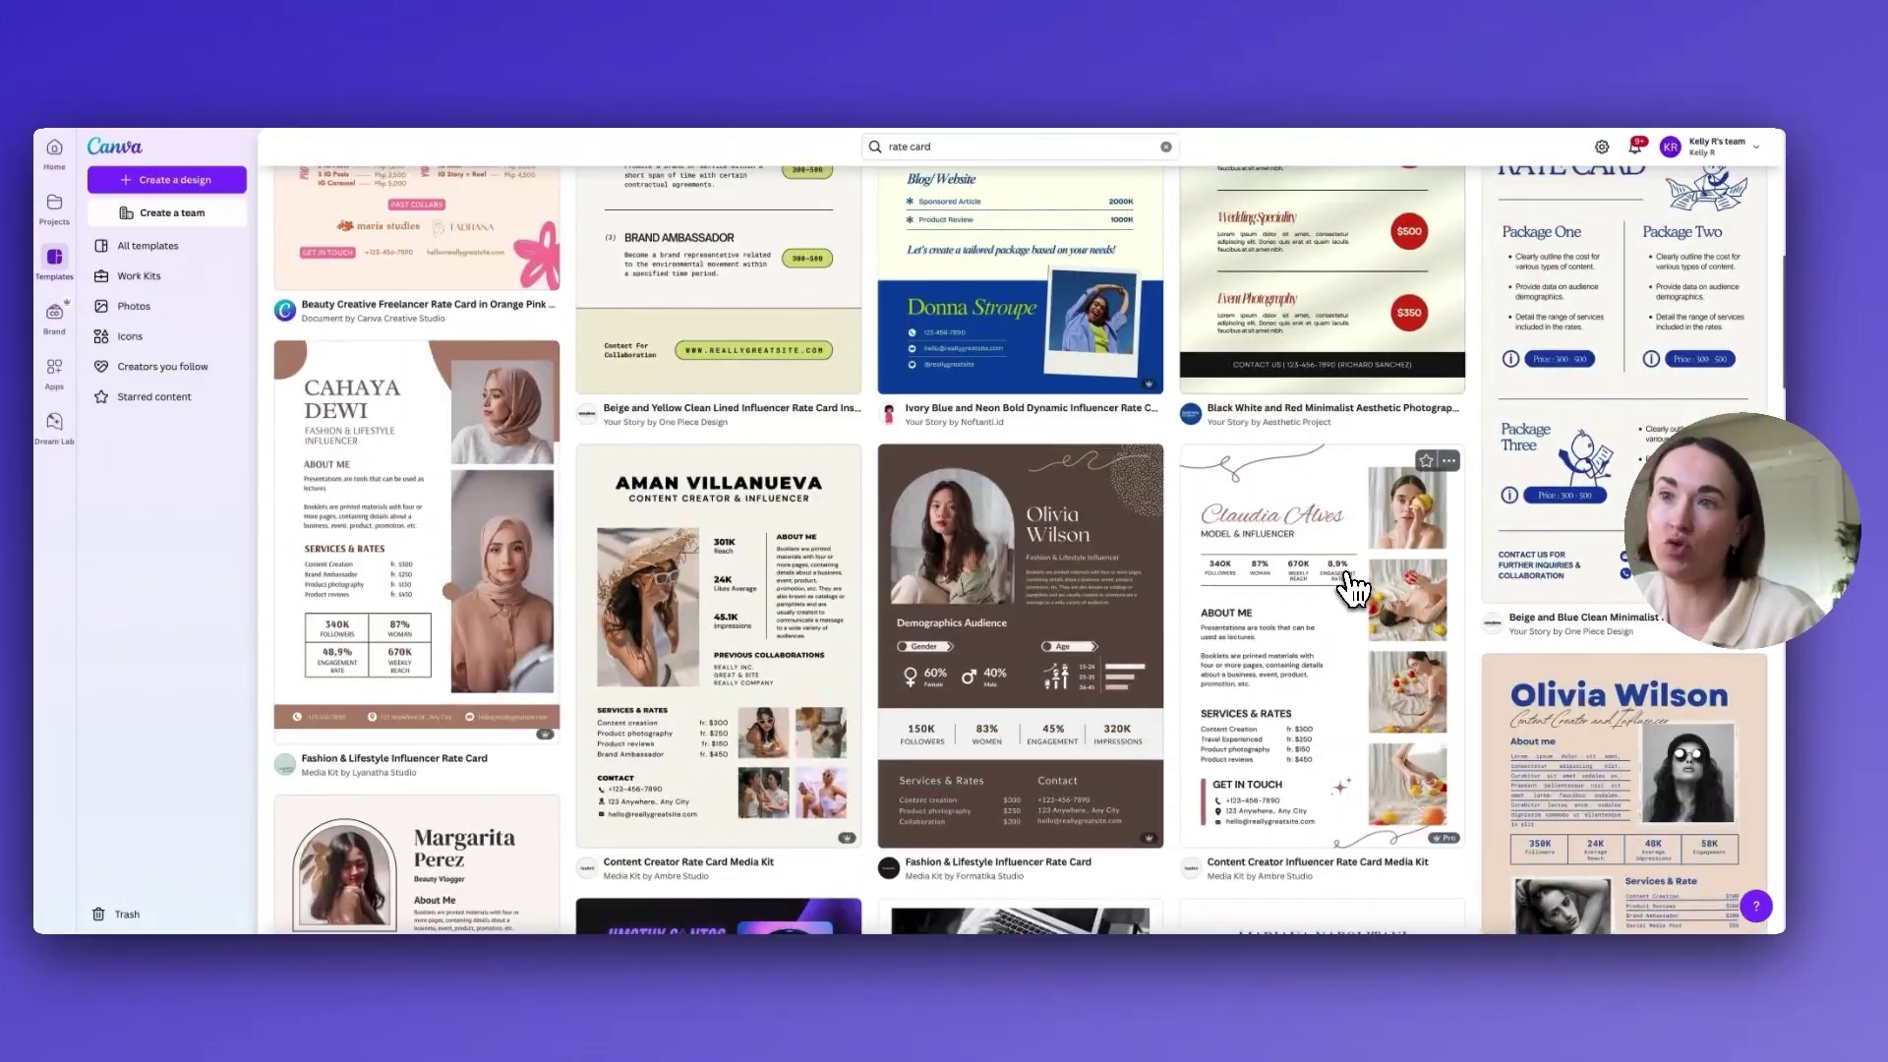
{"action": "scroll", "coordinate": [1355, 588], "scroll_direction": "down", "scroll_amount": 3}
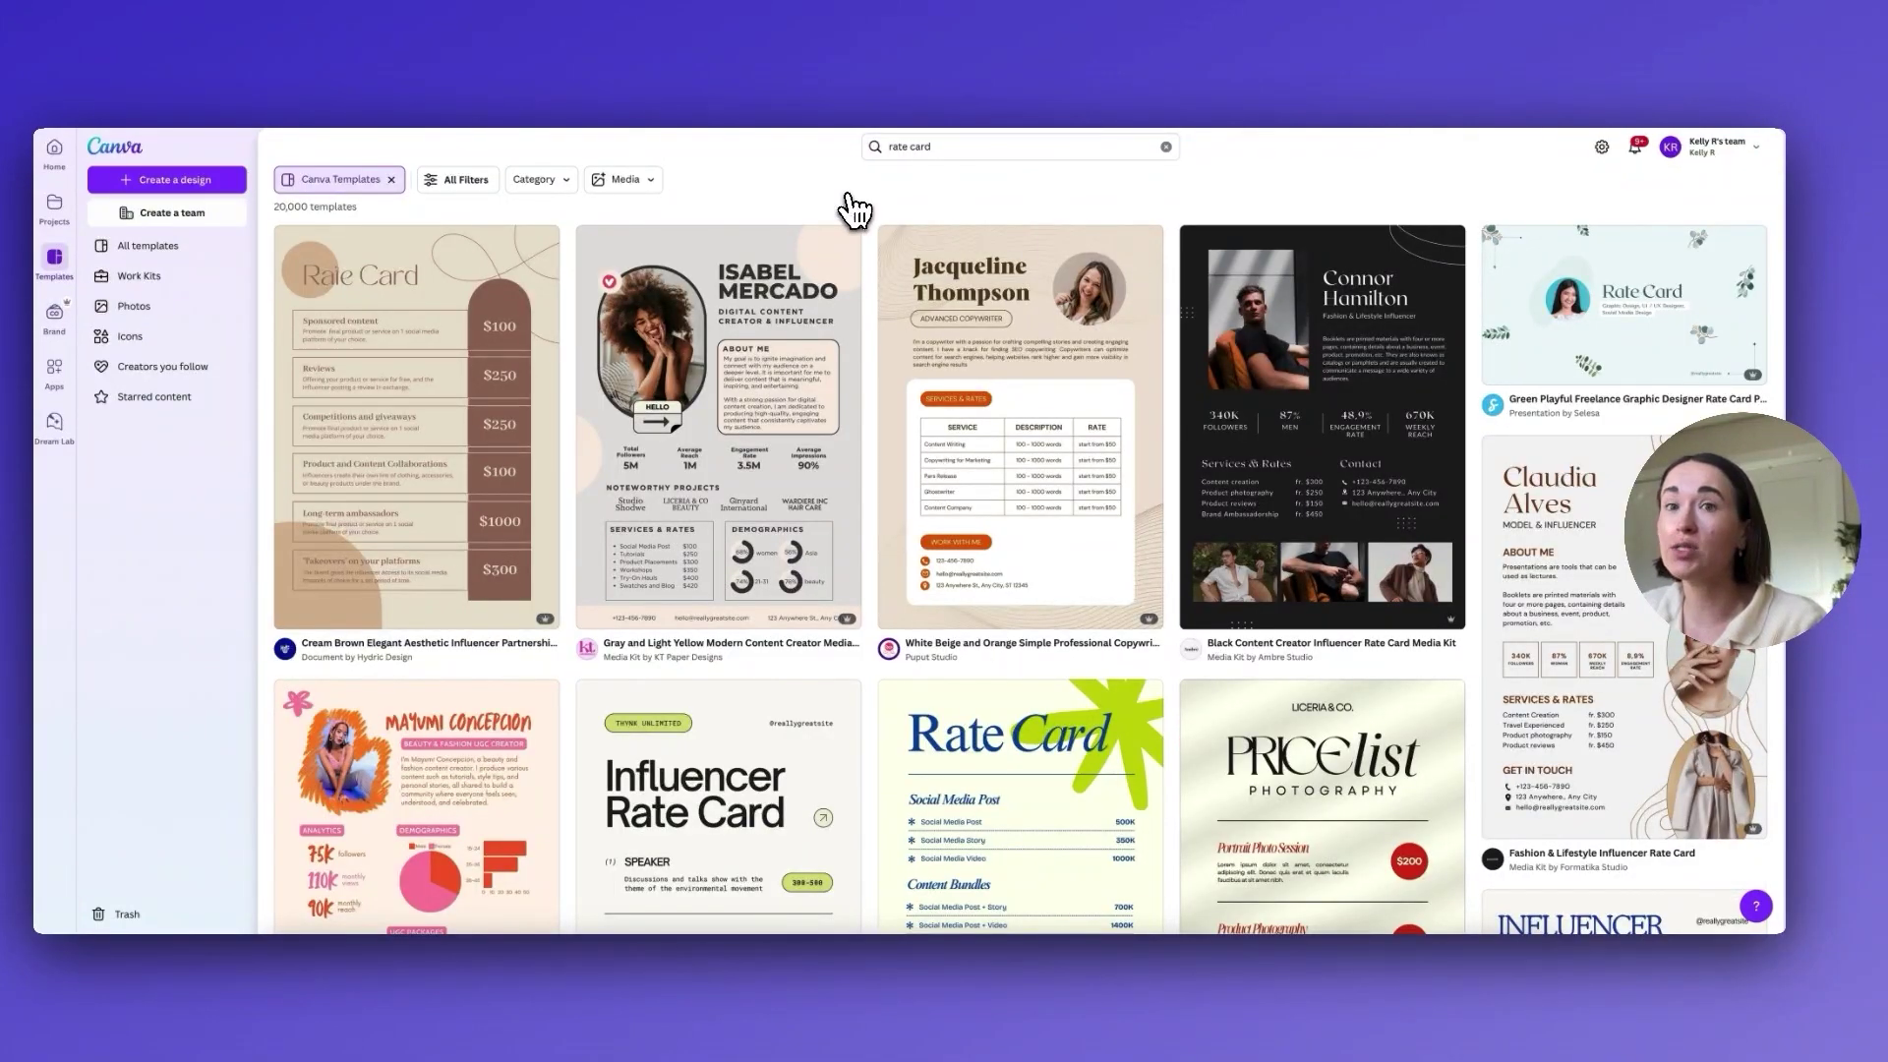
Step: Set the template filters to the Instagram Post (Square) category and the Minimalist style
{"action": "left_click", "coordinate": [449, 187]}
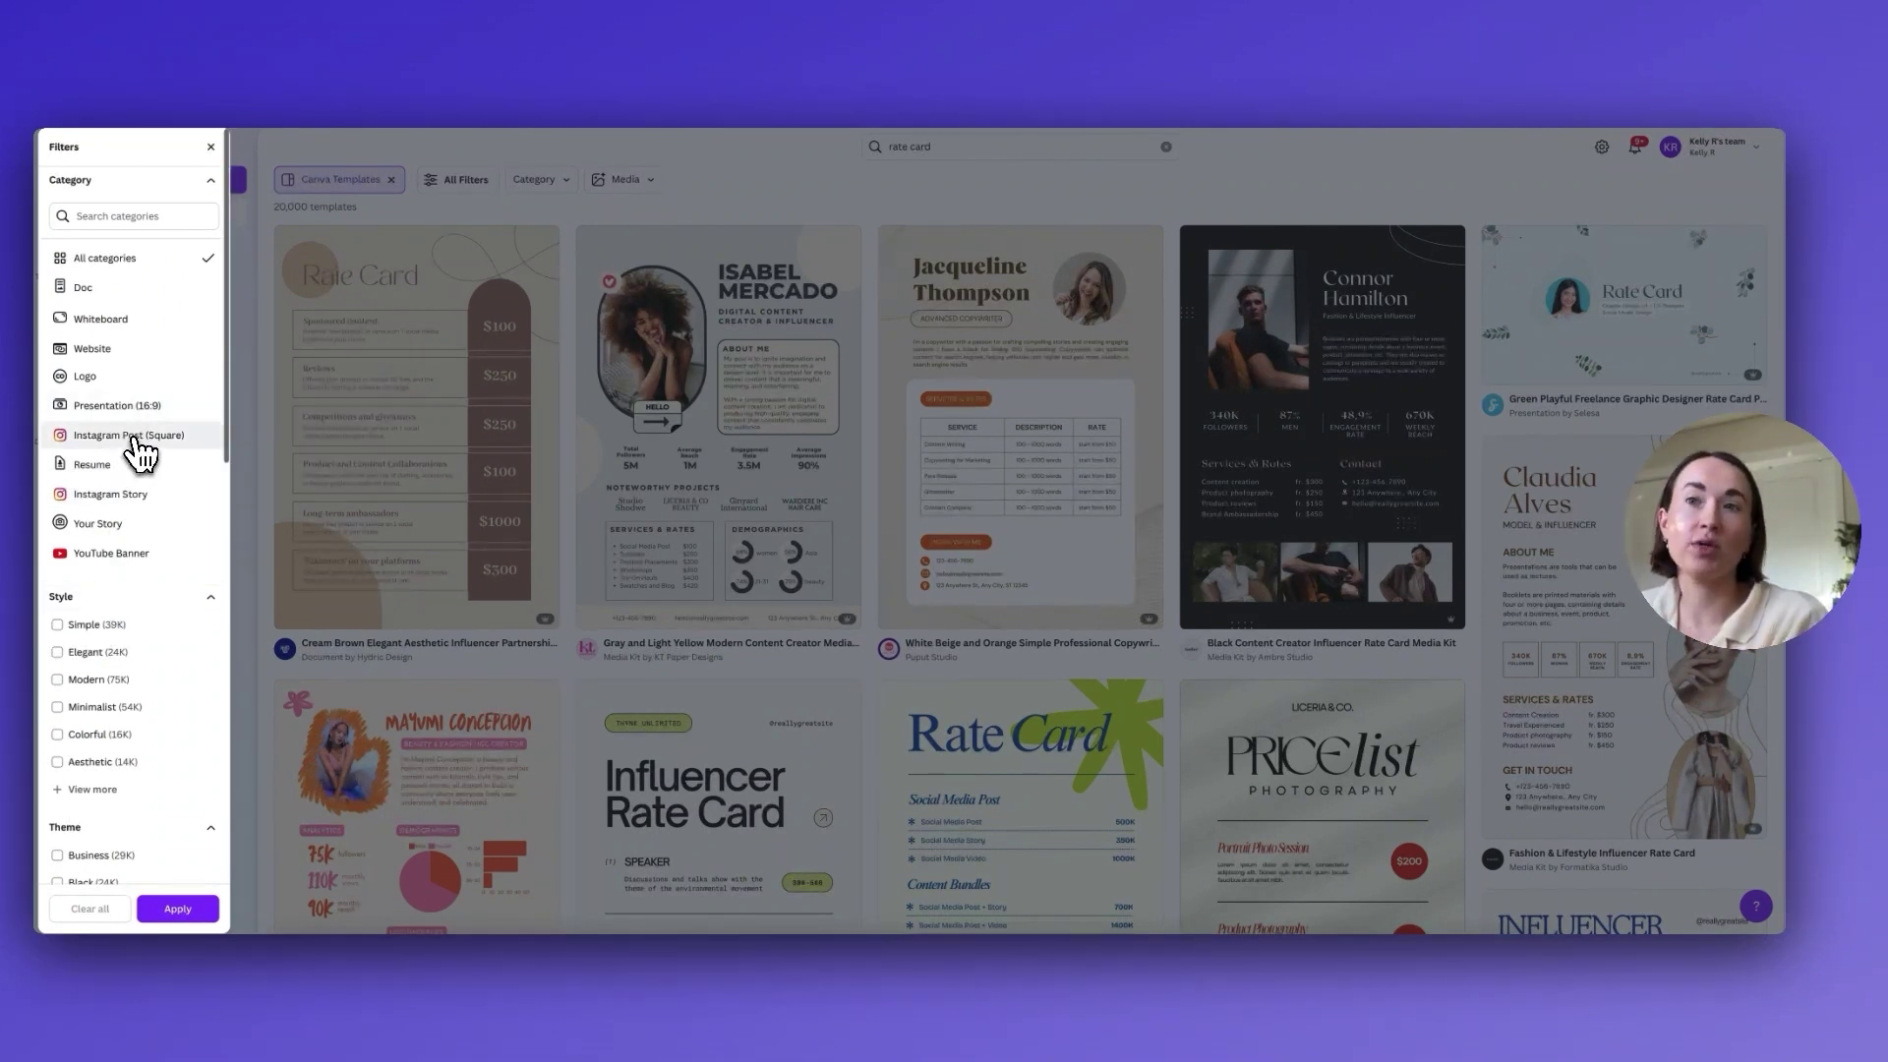
{"action": "left_click", "coordinate": [136, 438]}
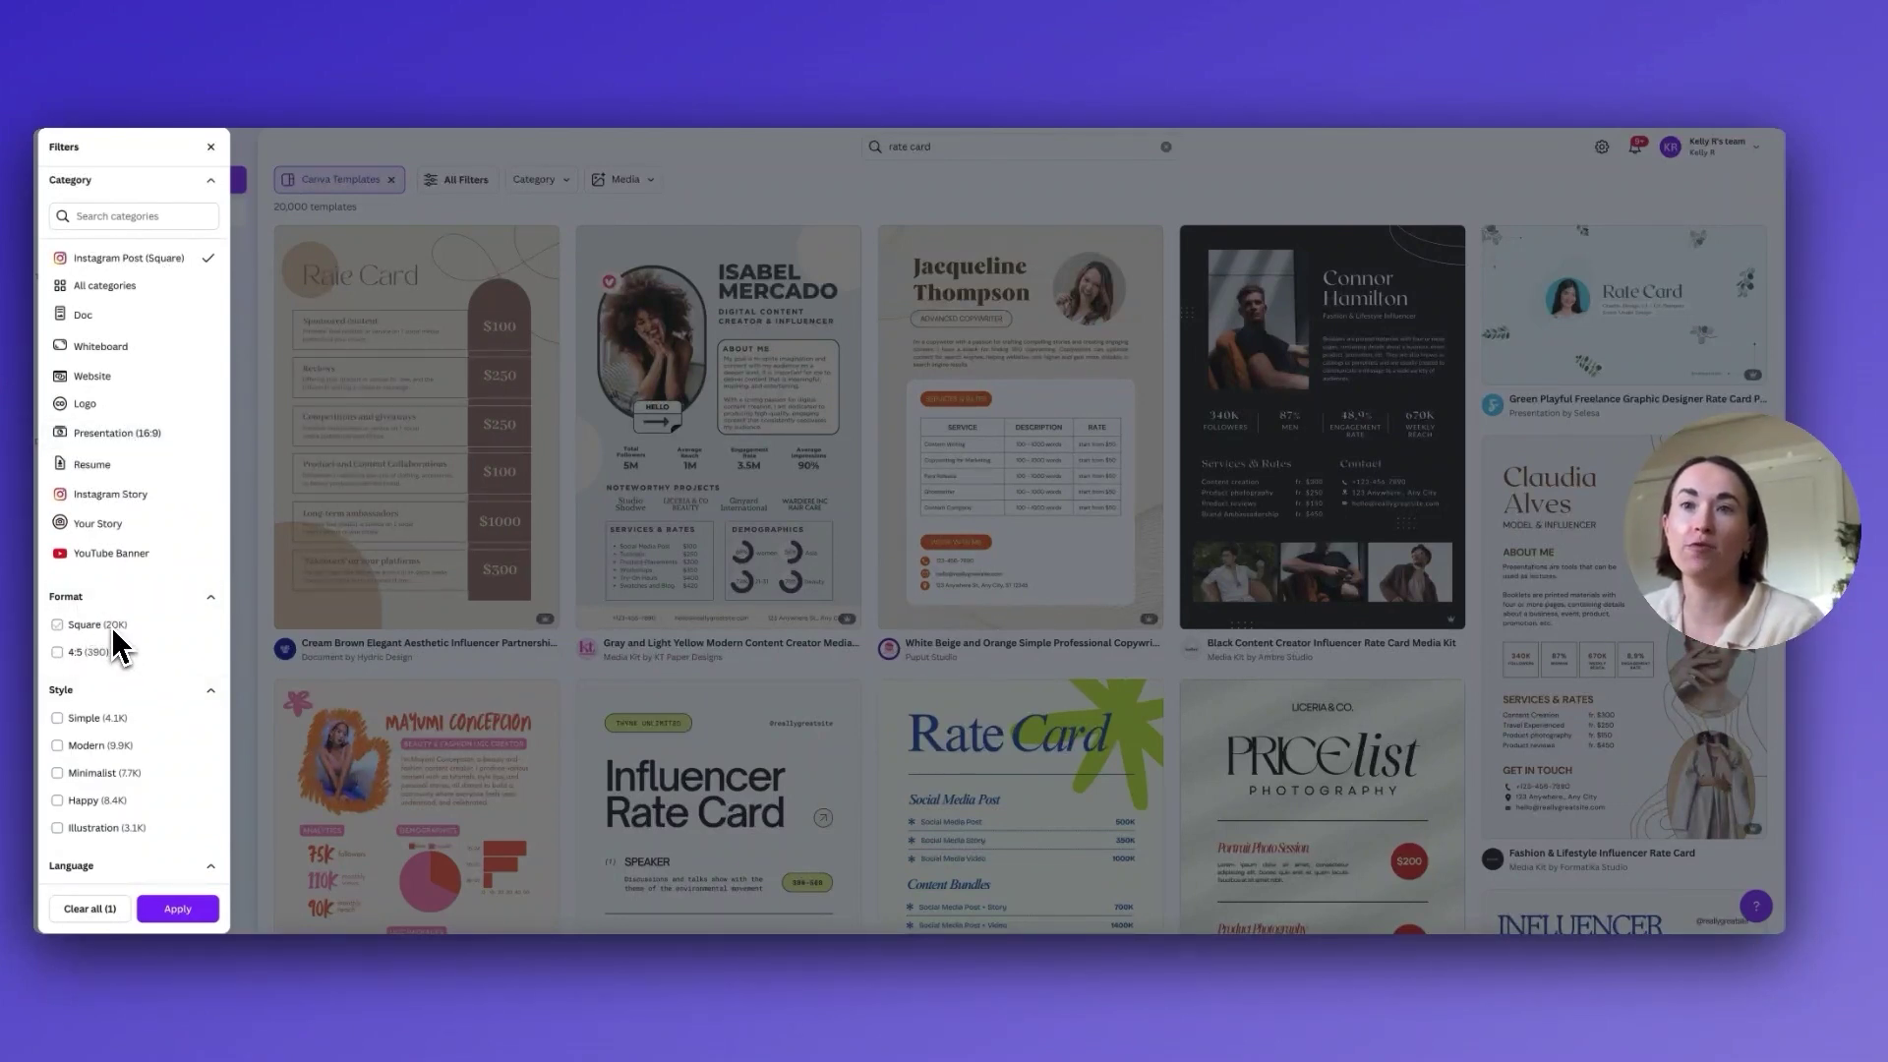
{"action": "scroll", "coordinate": [187, 747], "scroll_direction": "down", "scroll_amount": 2}
{"action": "scroll", "coordinate": [177, 737], "scroll_direction": "down", "scroll_amount": 1}
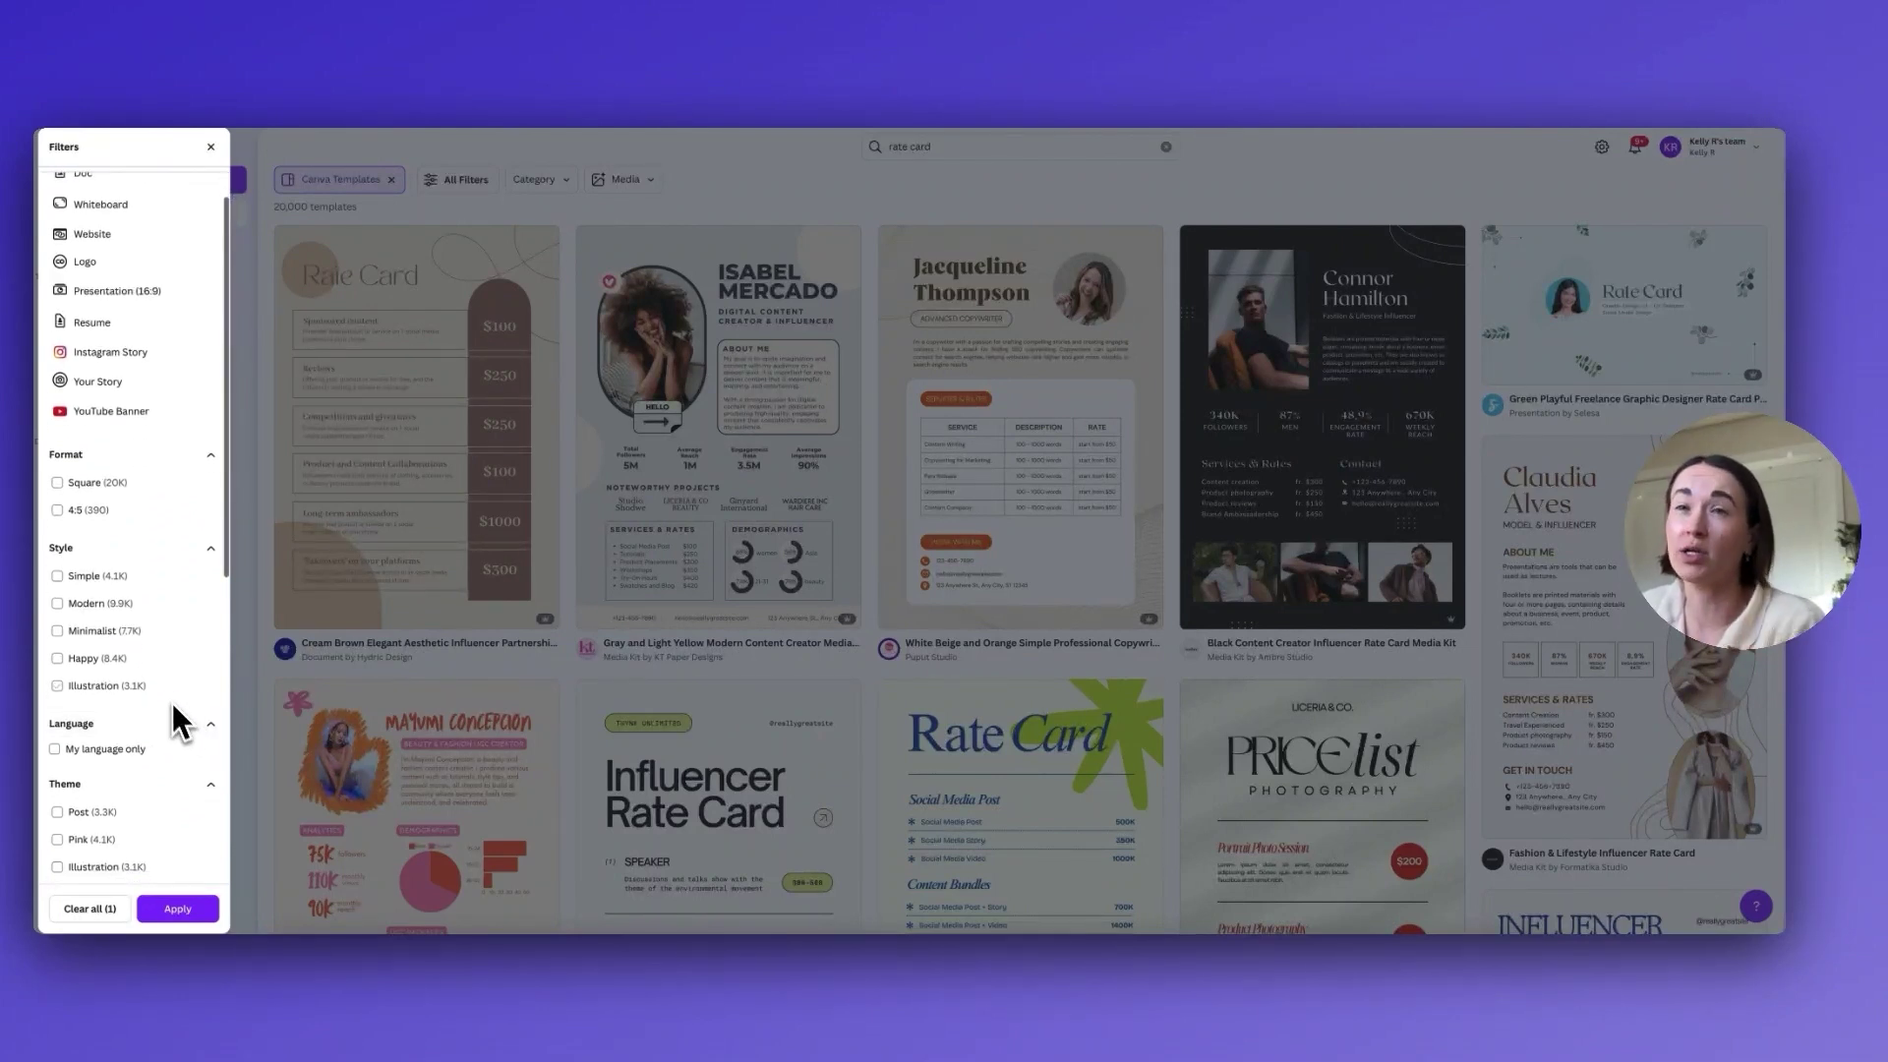
{"action": "scroll", "coordinate": [138, 661], "scroll_direction": "down", "scroll_amount": 1}
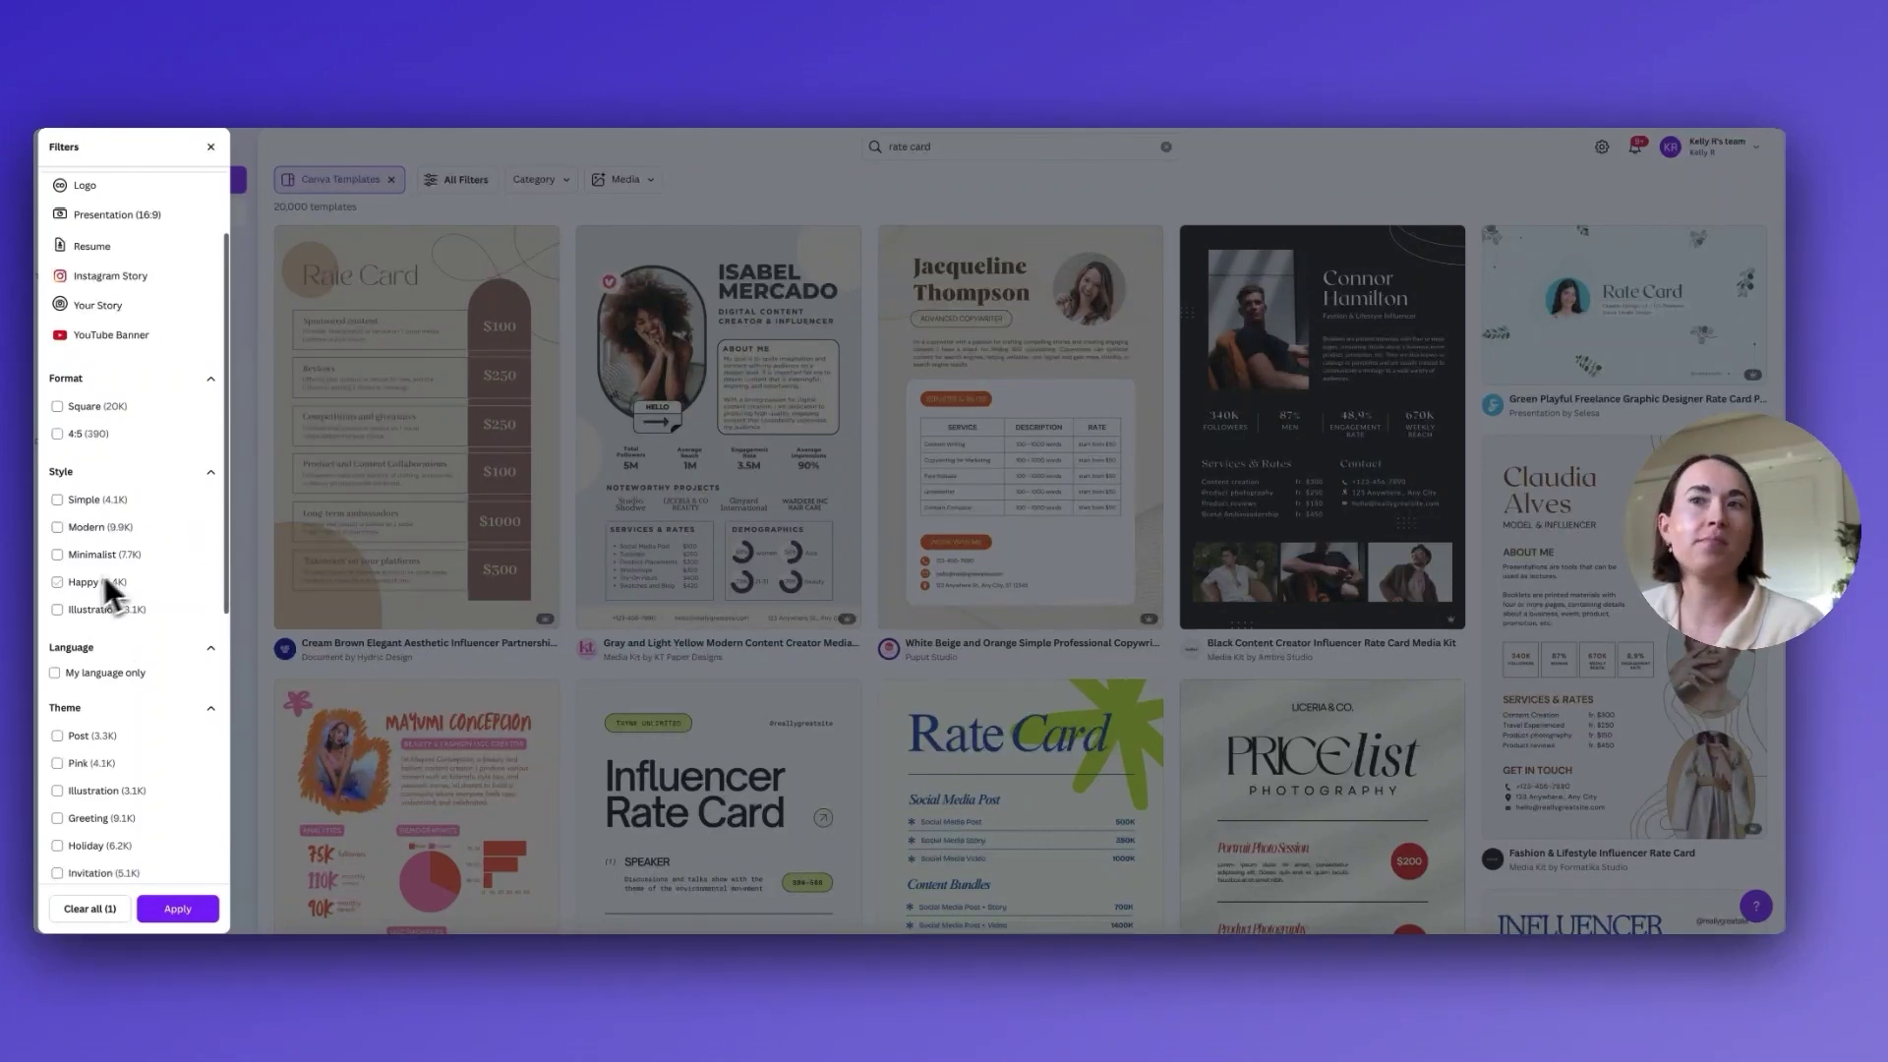
{"action": "left_click", "coordinate": [59, 555]}
Step: Review the remaining theme, feature, subject, topic and color filter options and apply the chosen filters
{"action": "scroll", "coordinate": [157, 718], "scroll_direction": "down", "scroll_amount": 1}
{"action": "scroll", "coordinate": [157, 718], "scroll_direction": "down", "scroll_amount": 2}
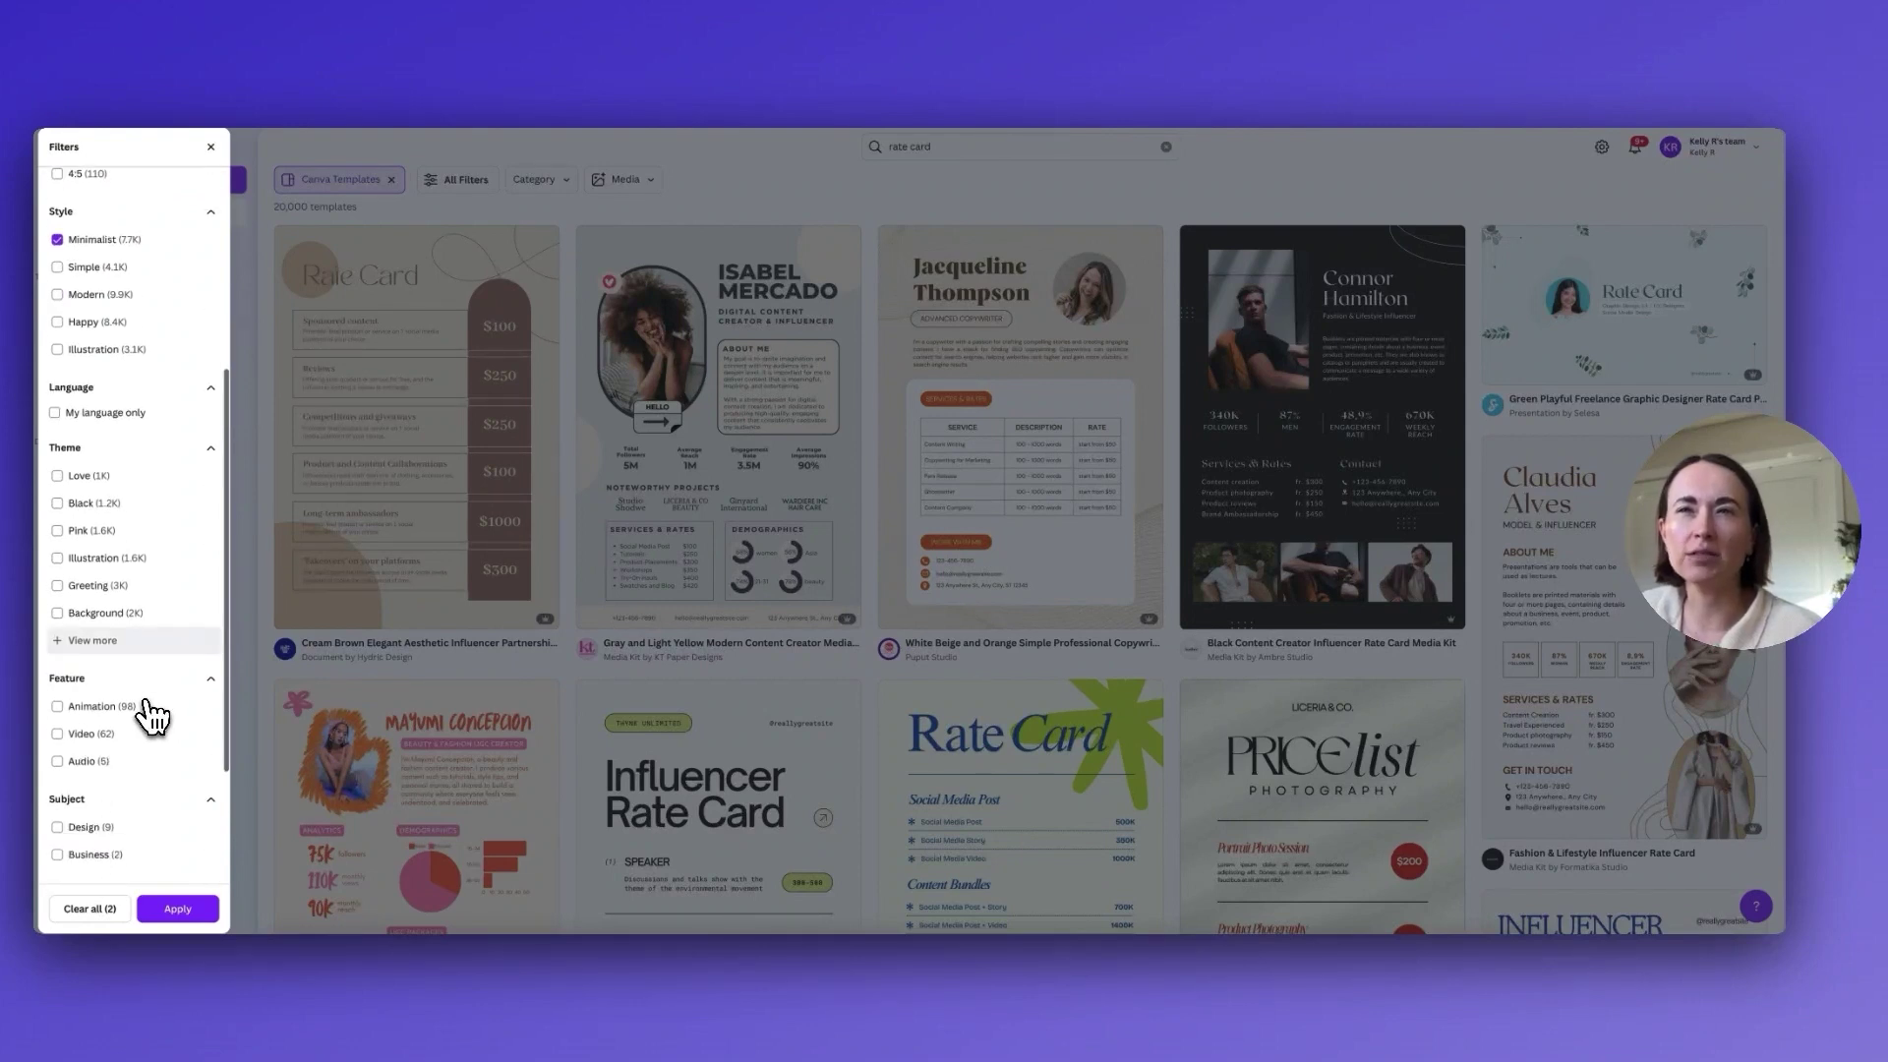
{"action": "scroll", "coordinate": [148, 716], "scroll_direction": "down", "scroll_amount": 1}
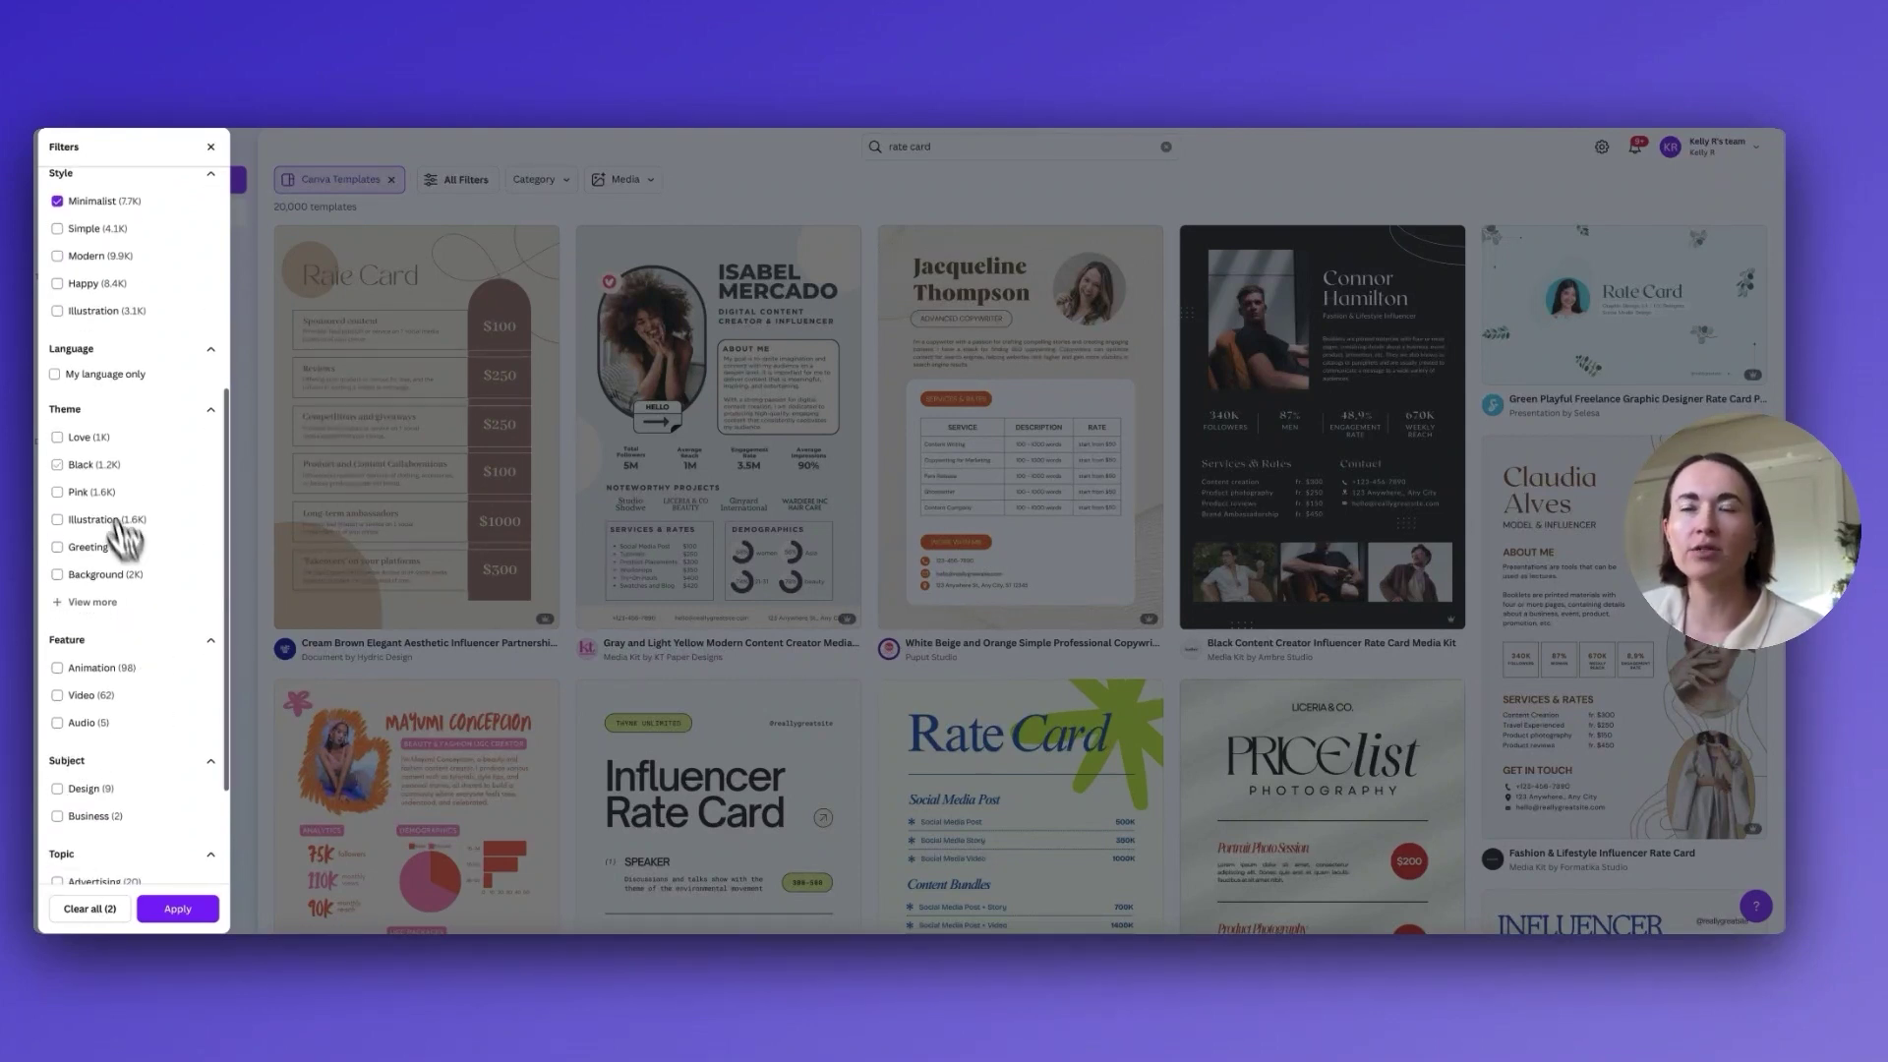
{"action": "left_click", "coordinate": [98, 602]}
{"action": "scroll", "coordinate": [156, 619], "scroll_direction": "down", "scroll_amount": 1}
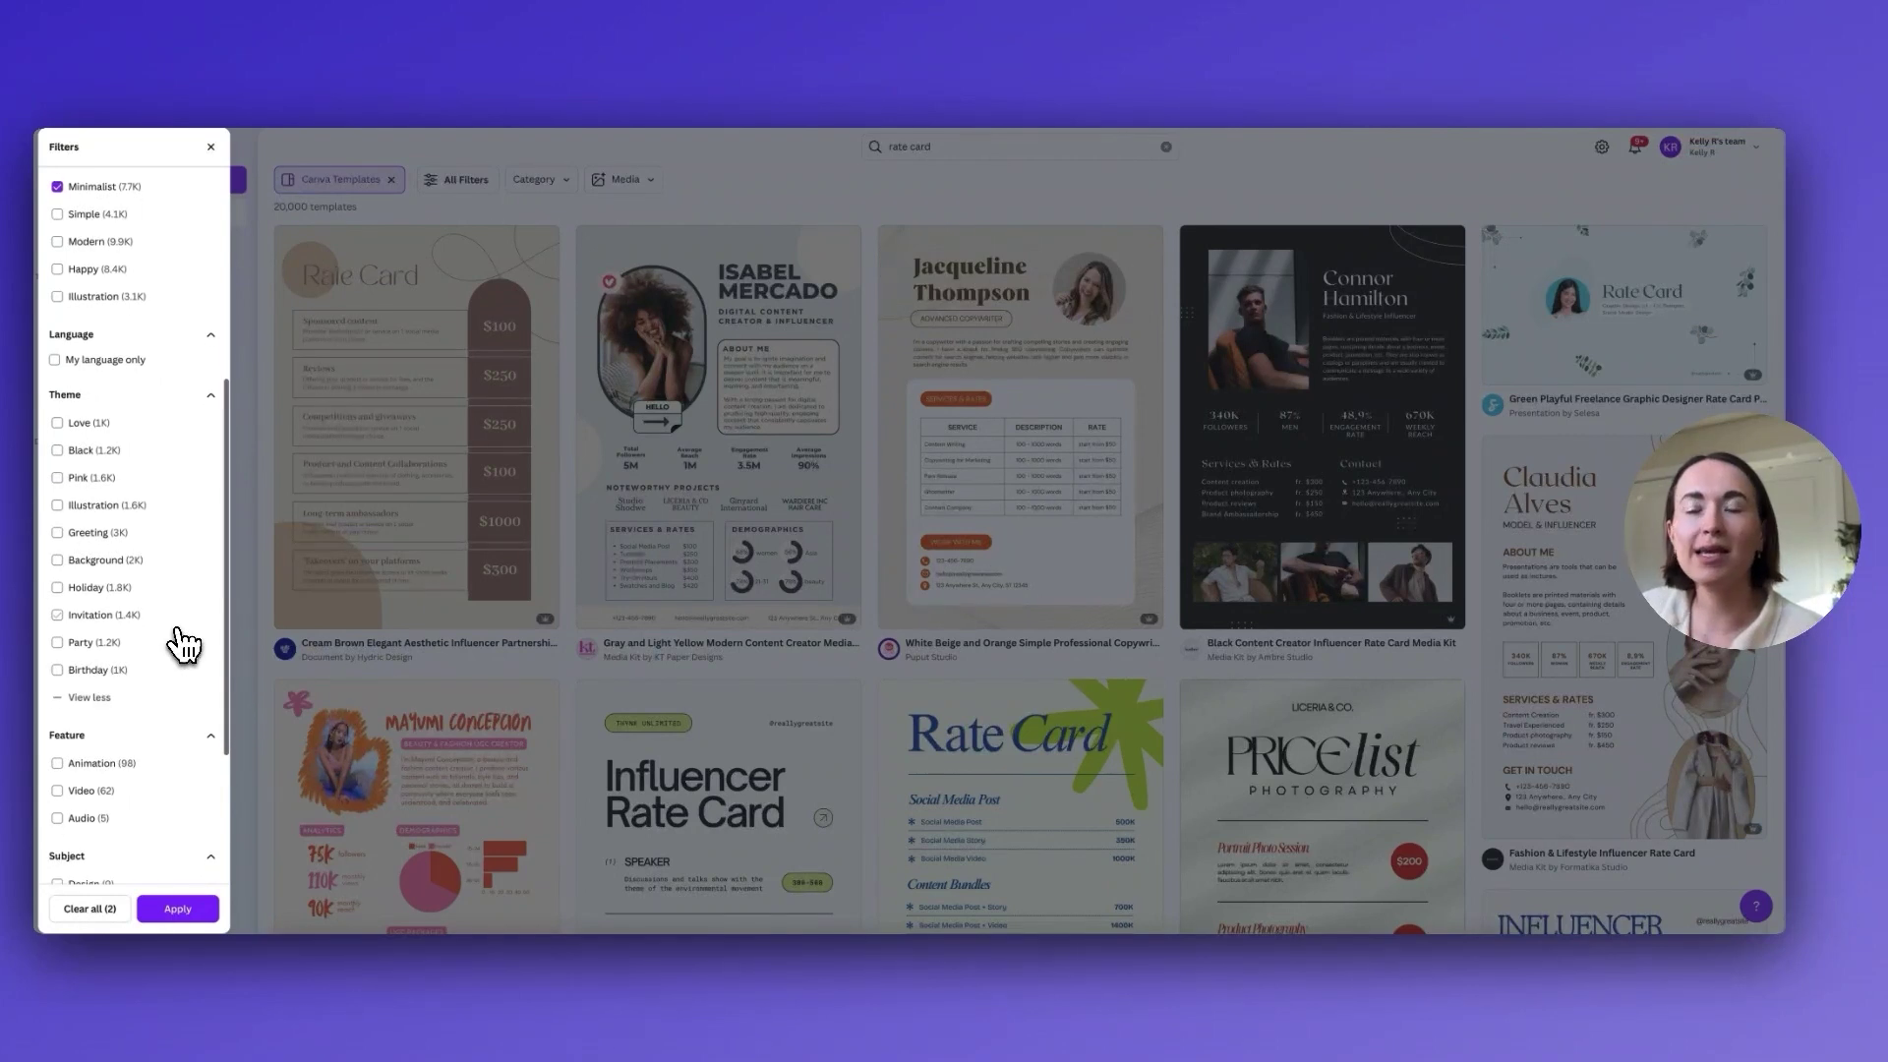
{"action": "scroll", "coordinate": [169, 629], "scroll_direction": "down", "scroll_amount": 3}
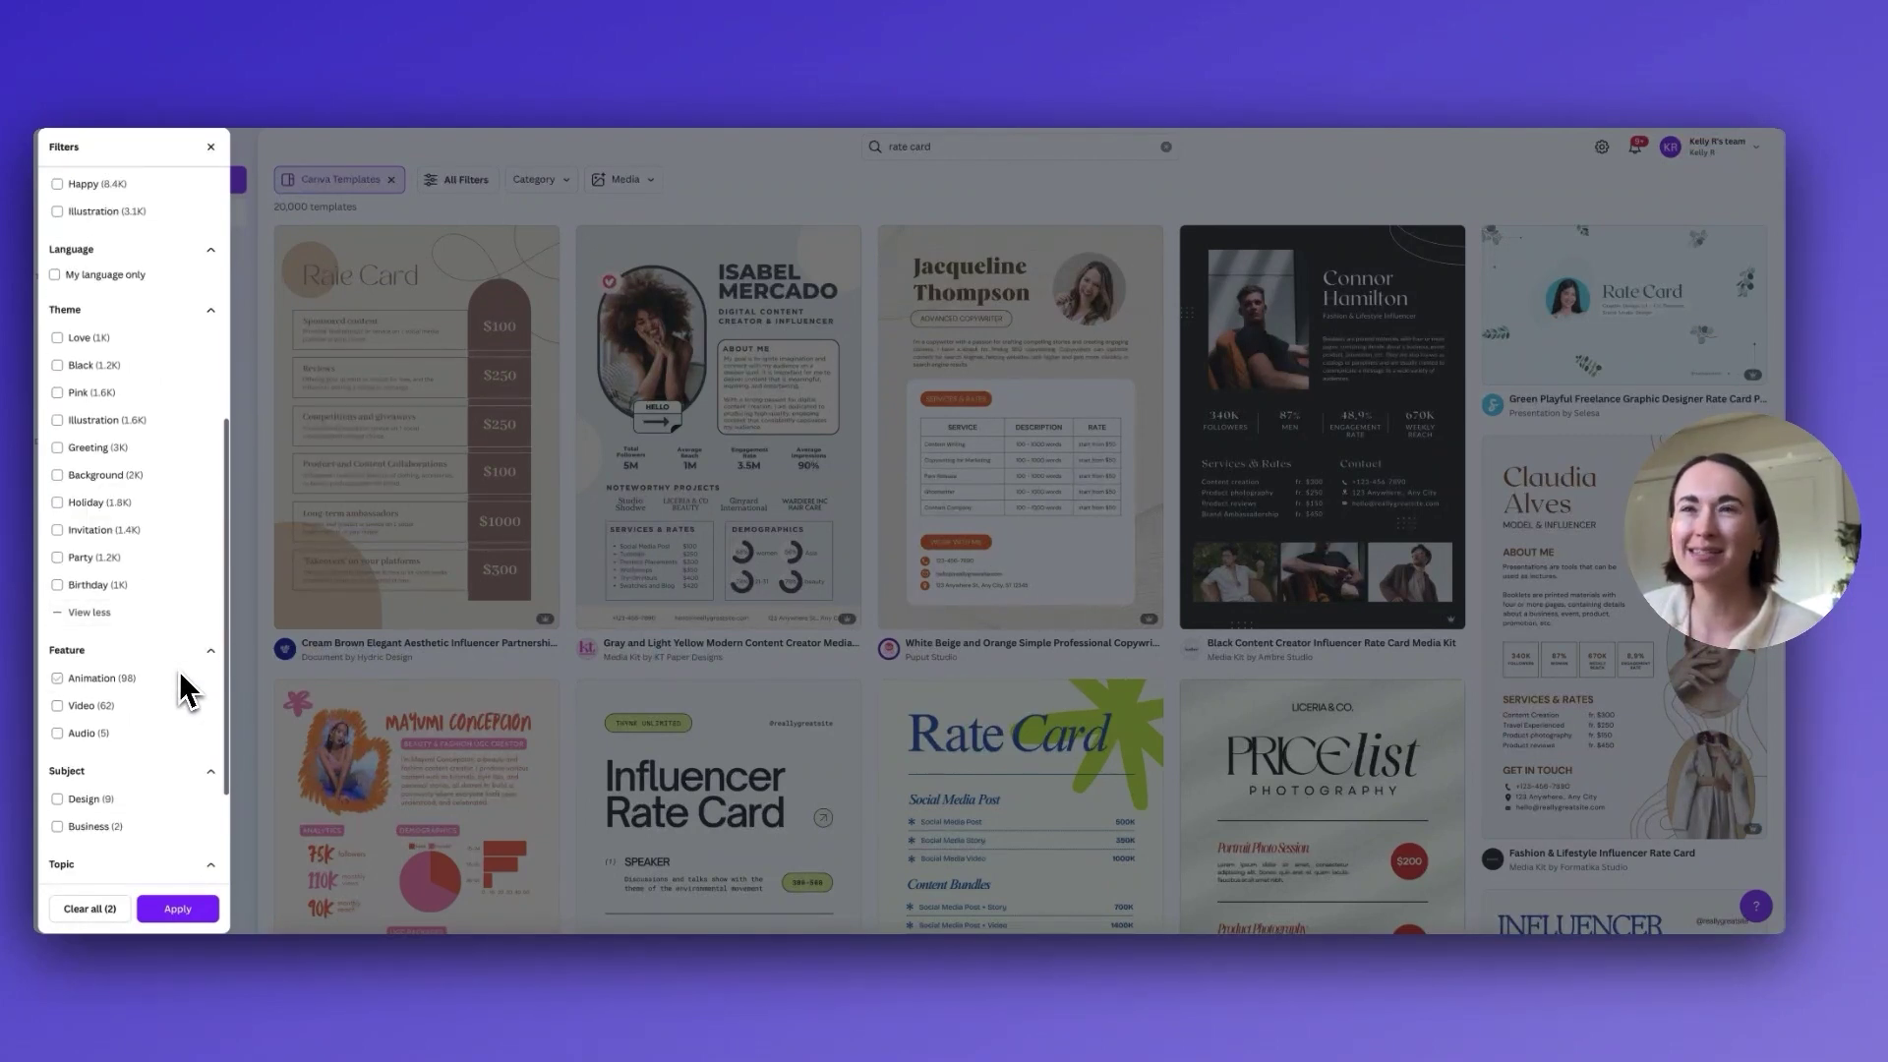
{"action": "scroll", "coordinate": [132, 637], "scroll_direction": "down", "scroll_amount": 1}
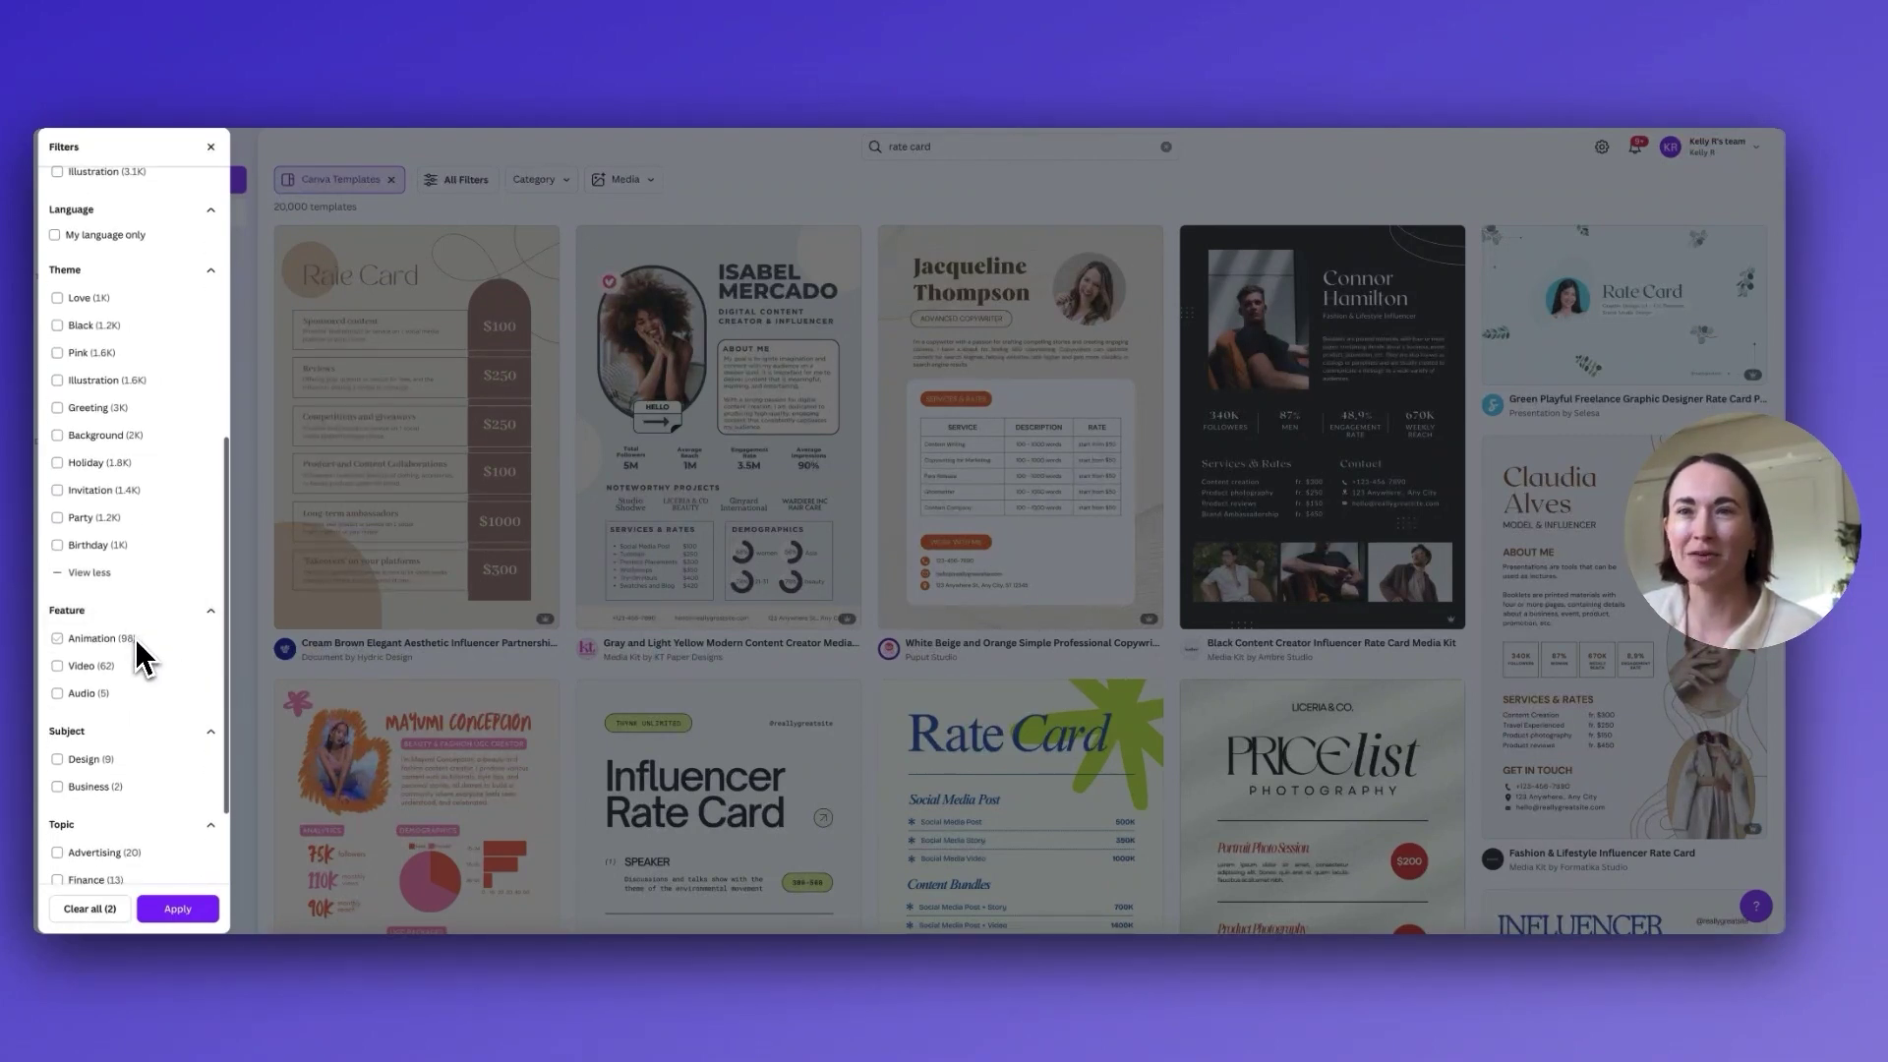
{"action": "scroll", "coordinate": [132, 657], "scroll_direction": "down", "scroll_amount": 3}
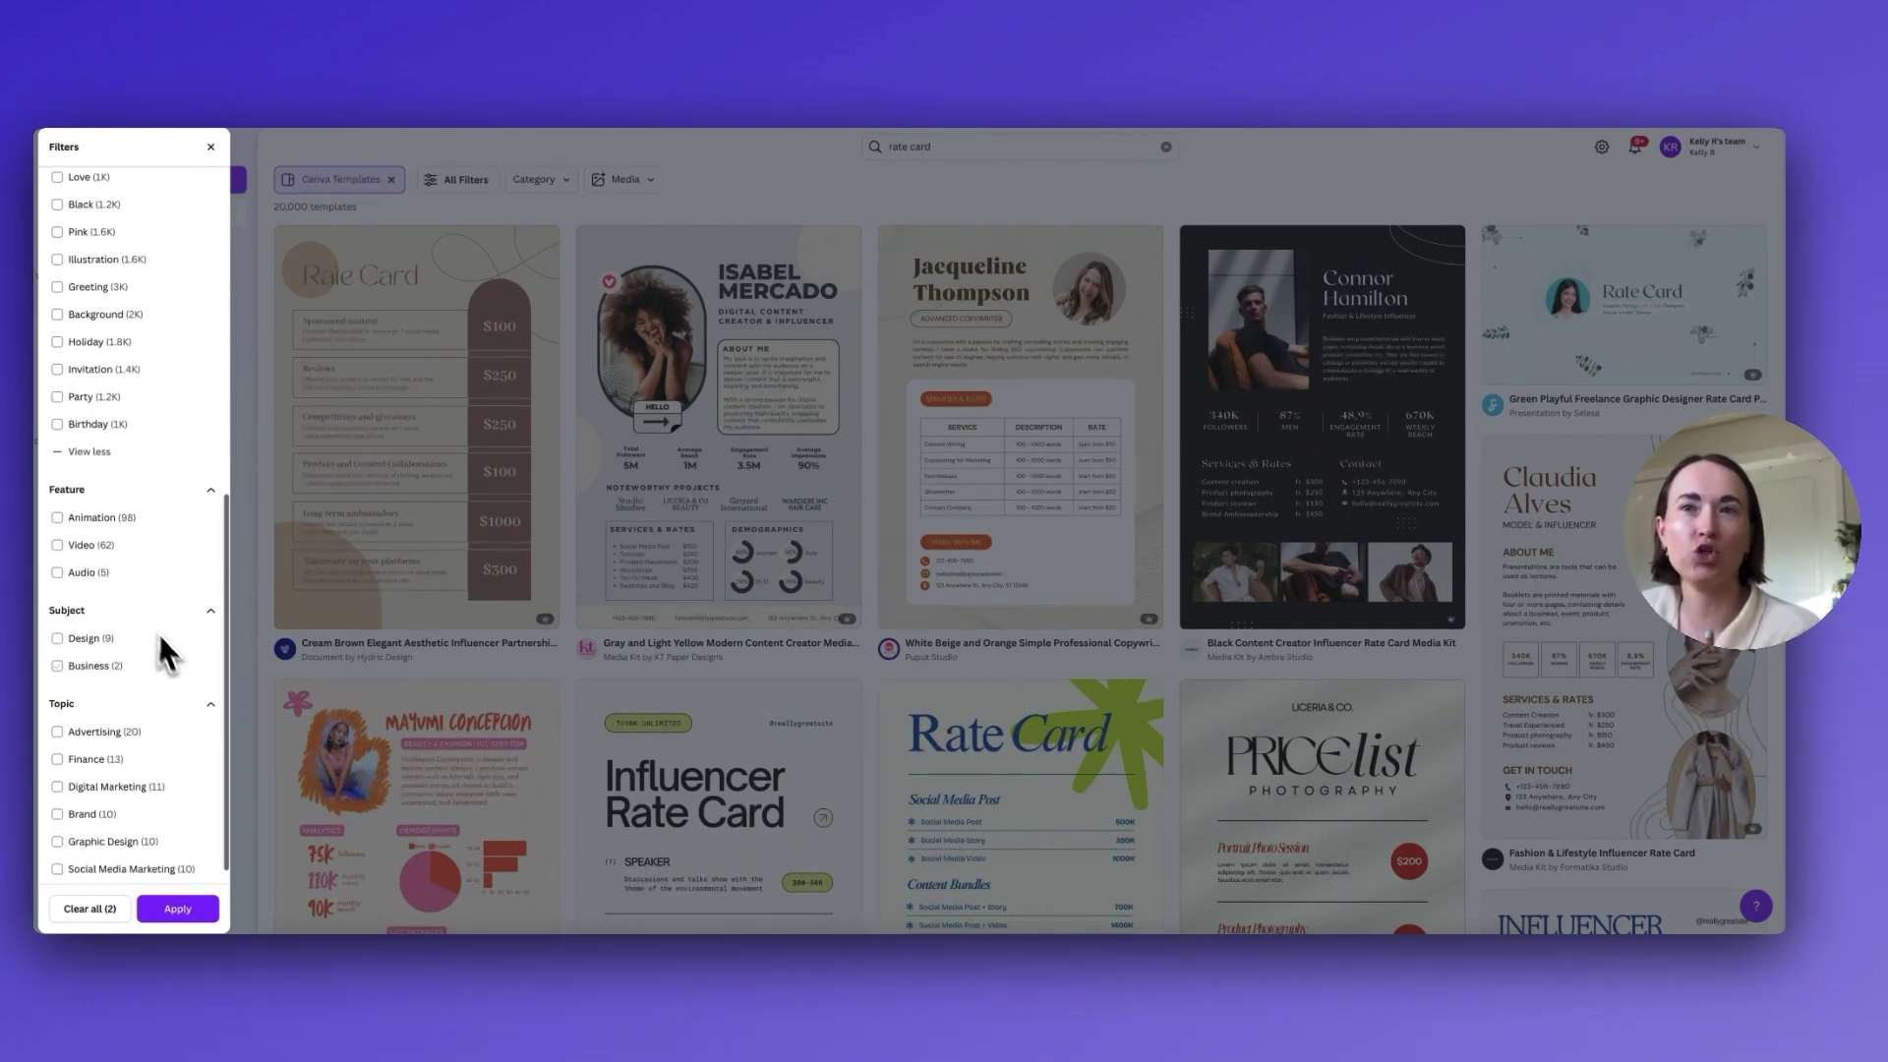
{"action": "scroll", "coordinate": [190, 662], "scroll_direction": "down", "scroll_amount": 2}
{"action": "scroll", "coordinate": [192, 737], "scroll_direction": "down", "scroll_amount": 2}
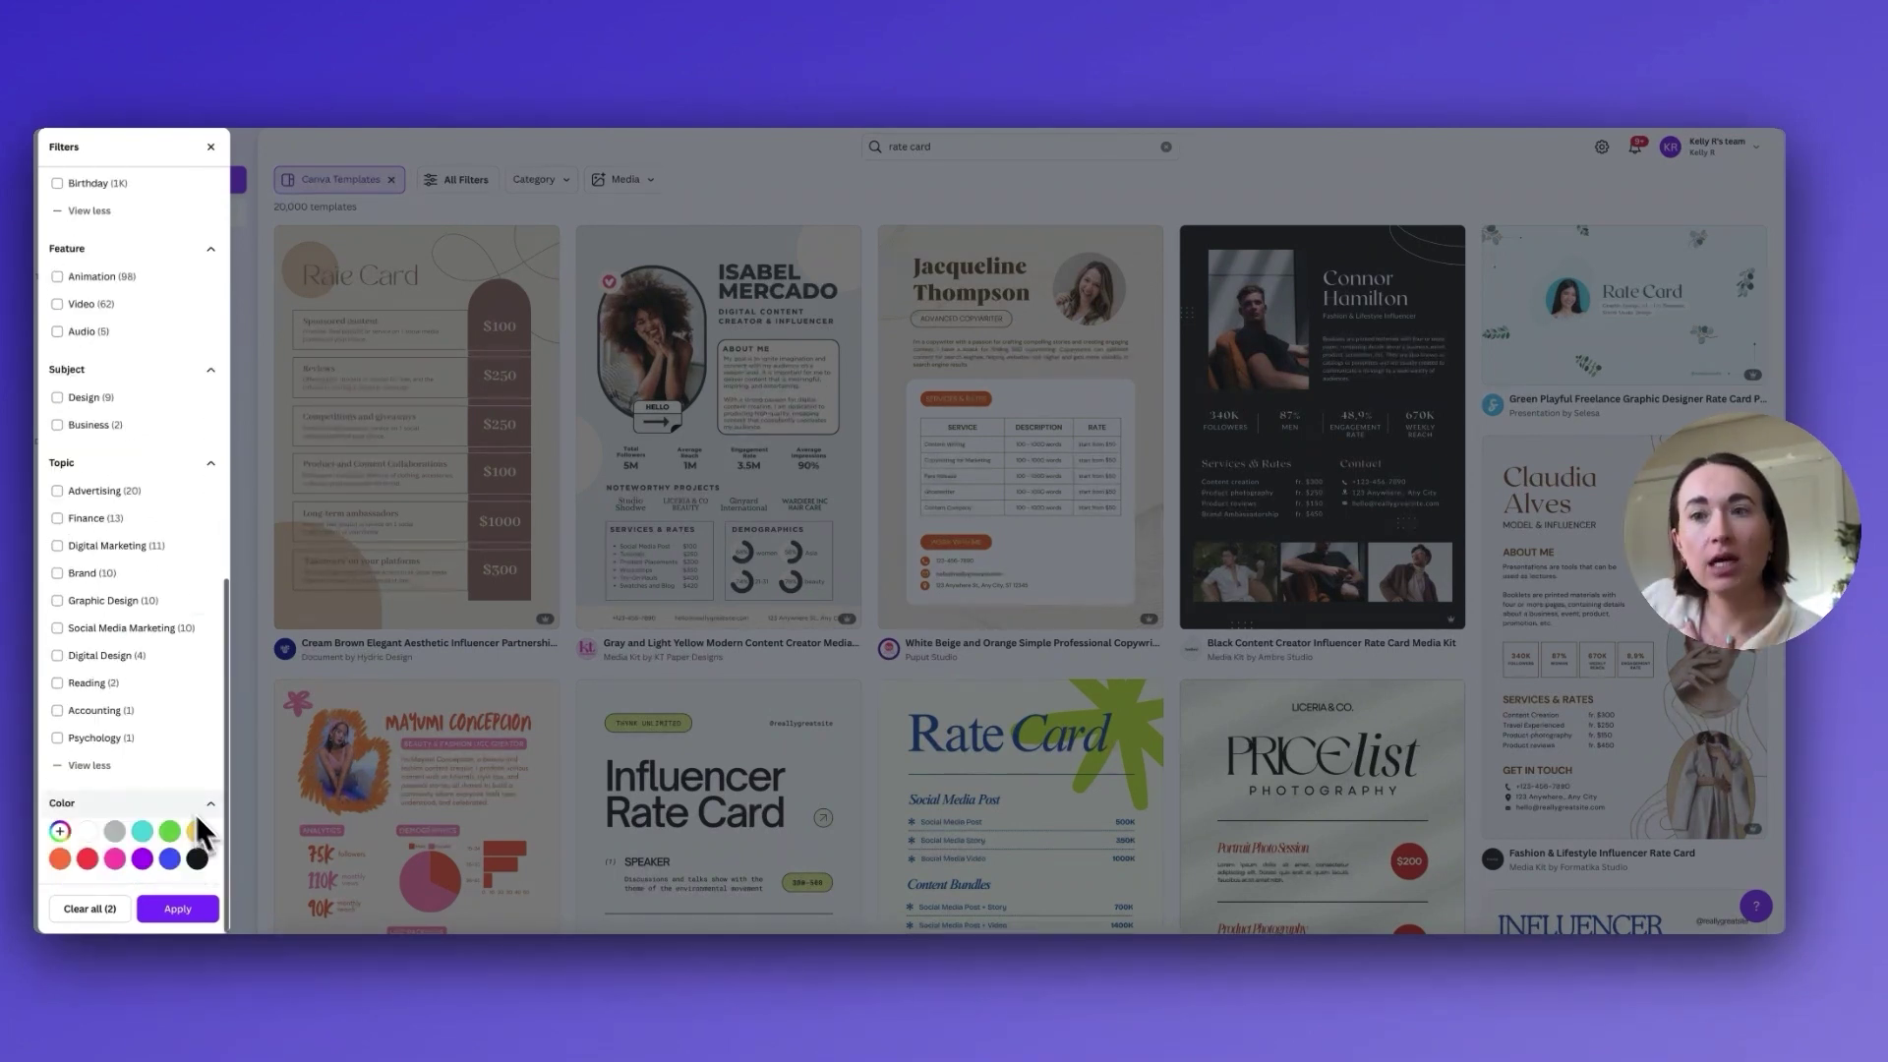
{"action": "left_click", "coordinate": [199, 909]}
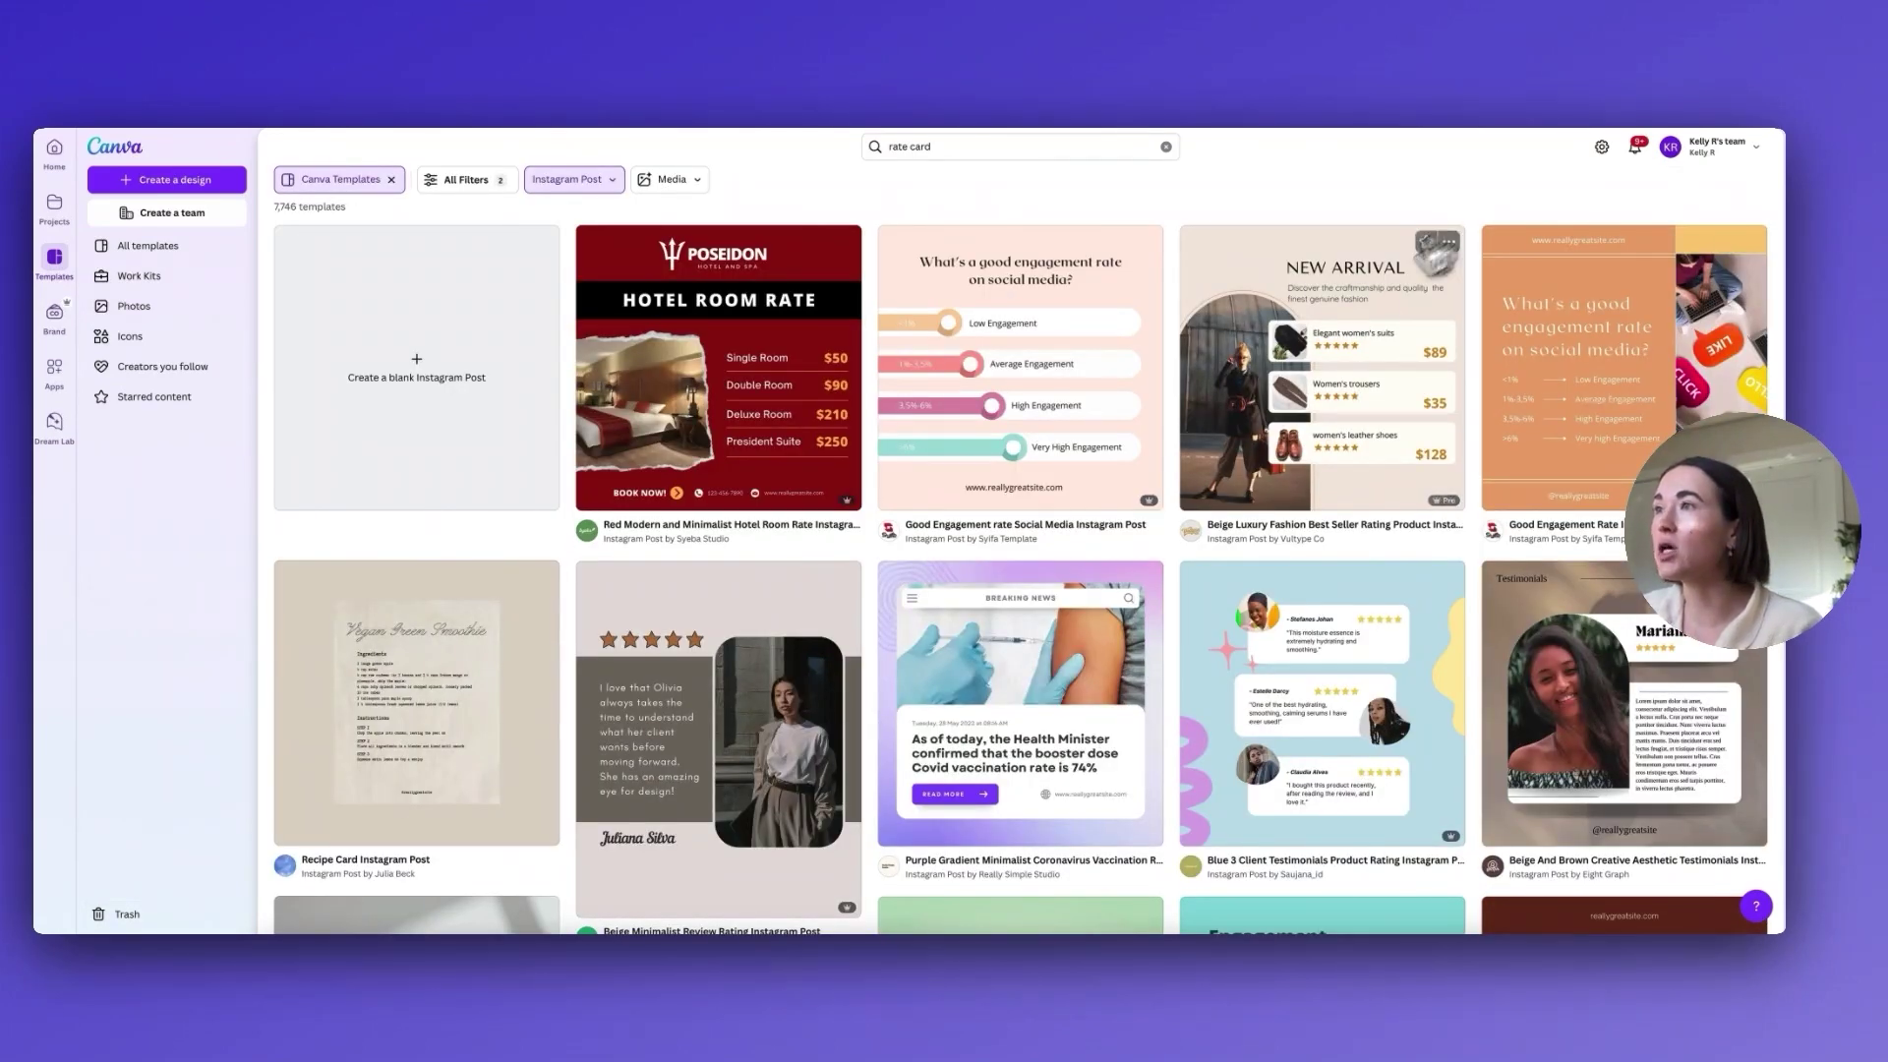
Step: Open the Beige Luxury Fashion Best Seller Rating Product Instagram Post template for customizing
{"action": "left_click", "coordinate": [1322, 413]}
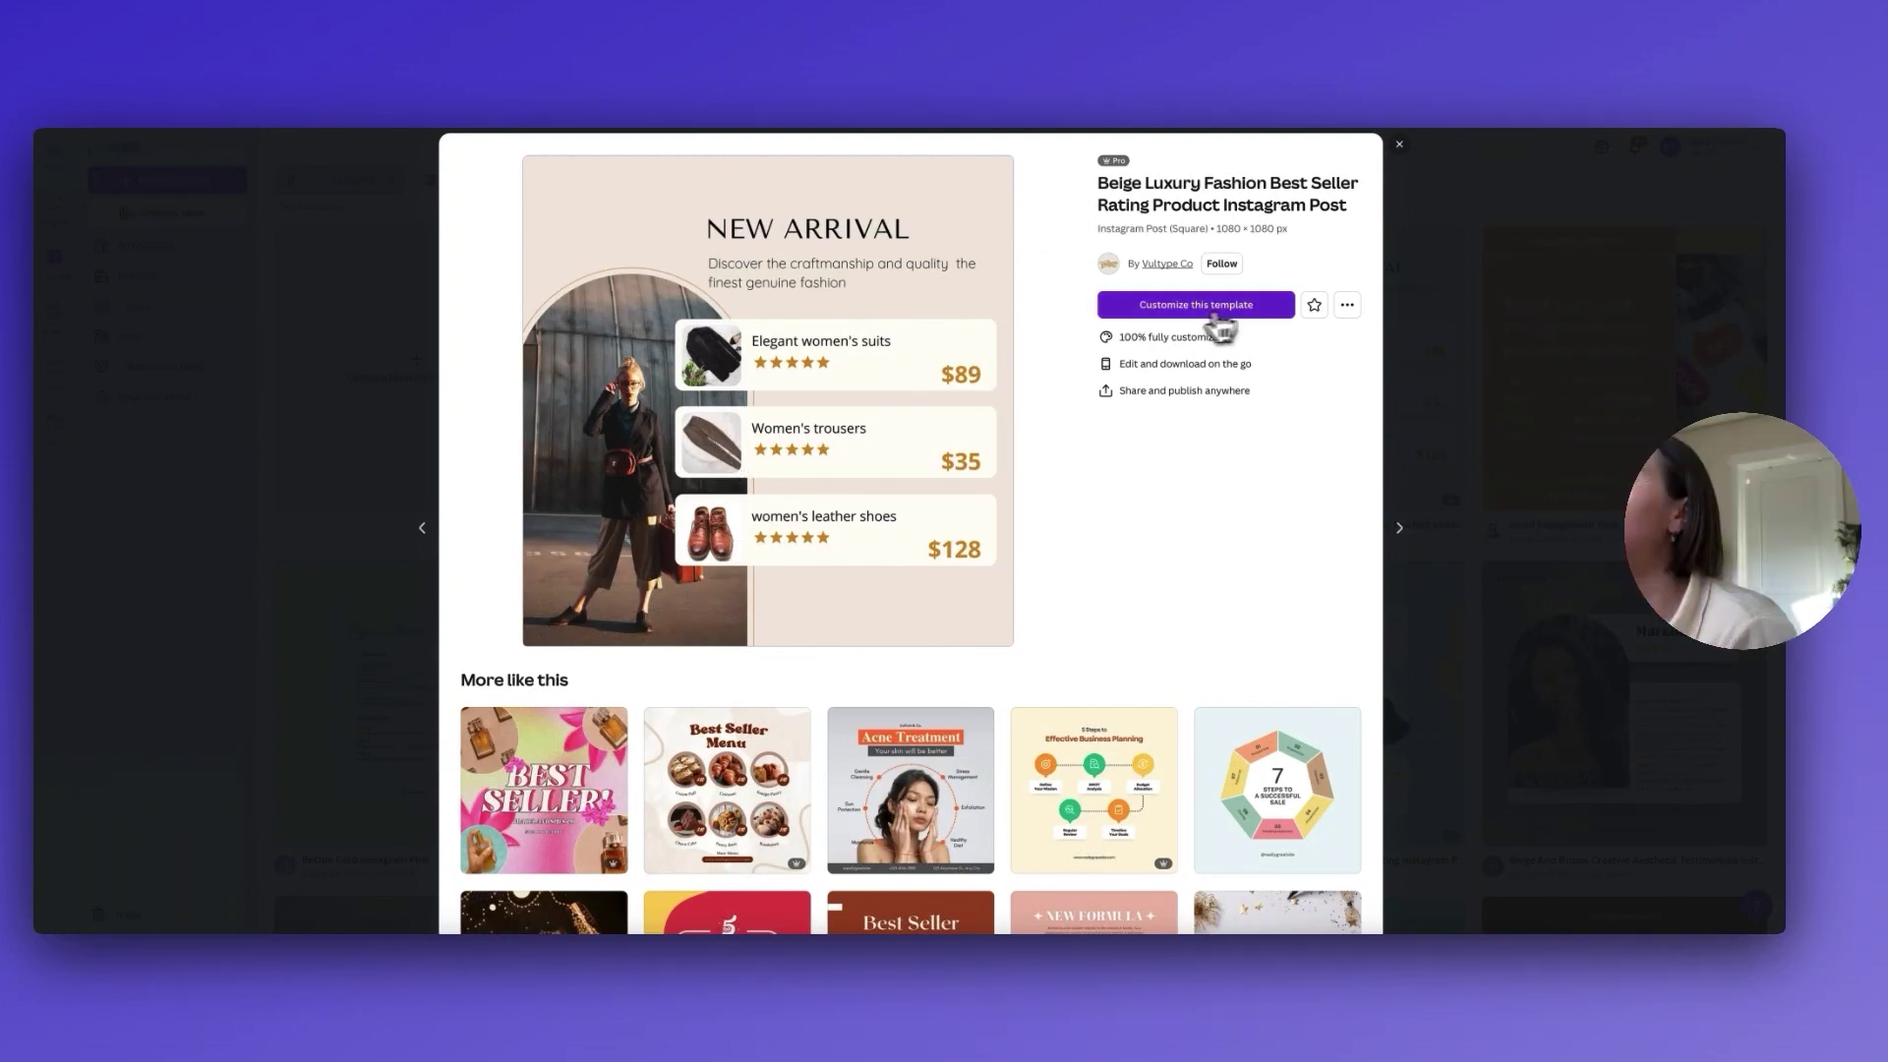
{"action": "left_click", "coordinate": [1180, 306]}
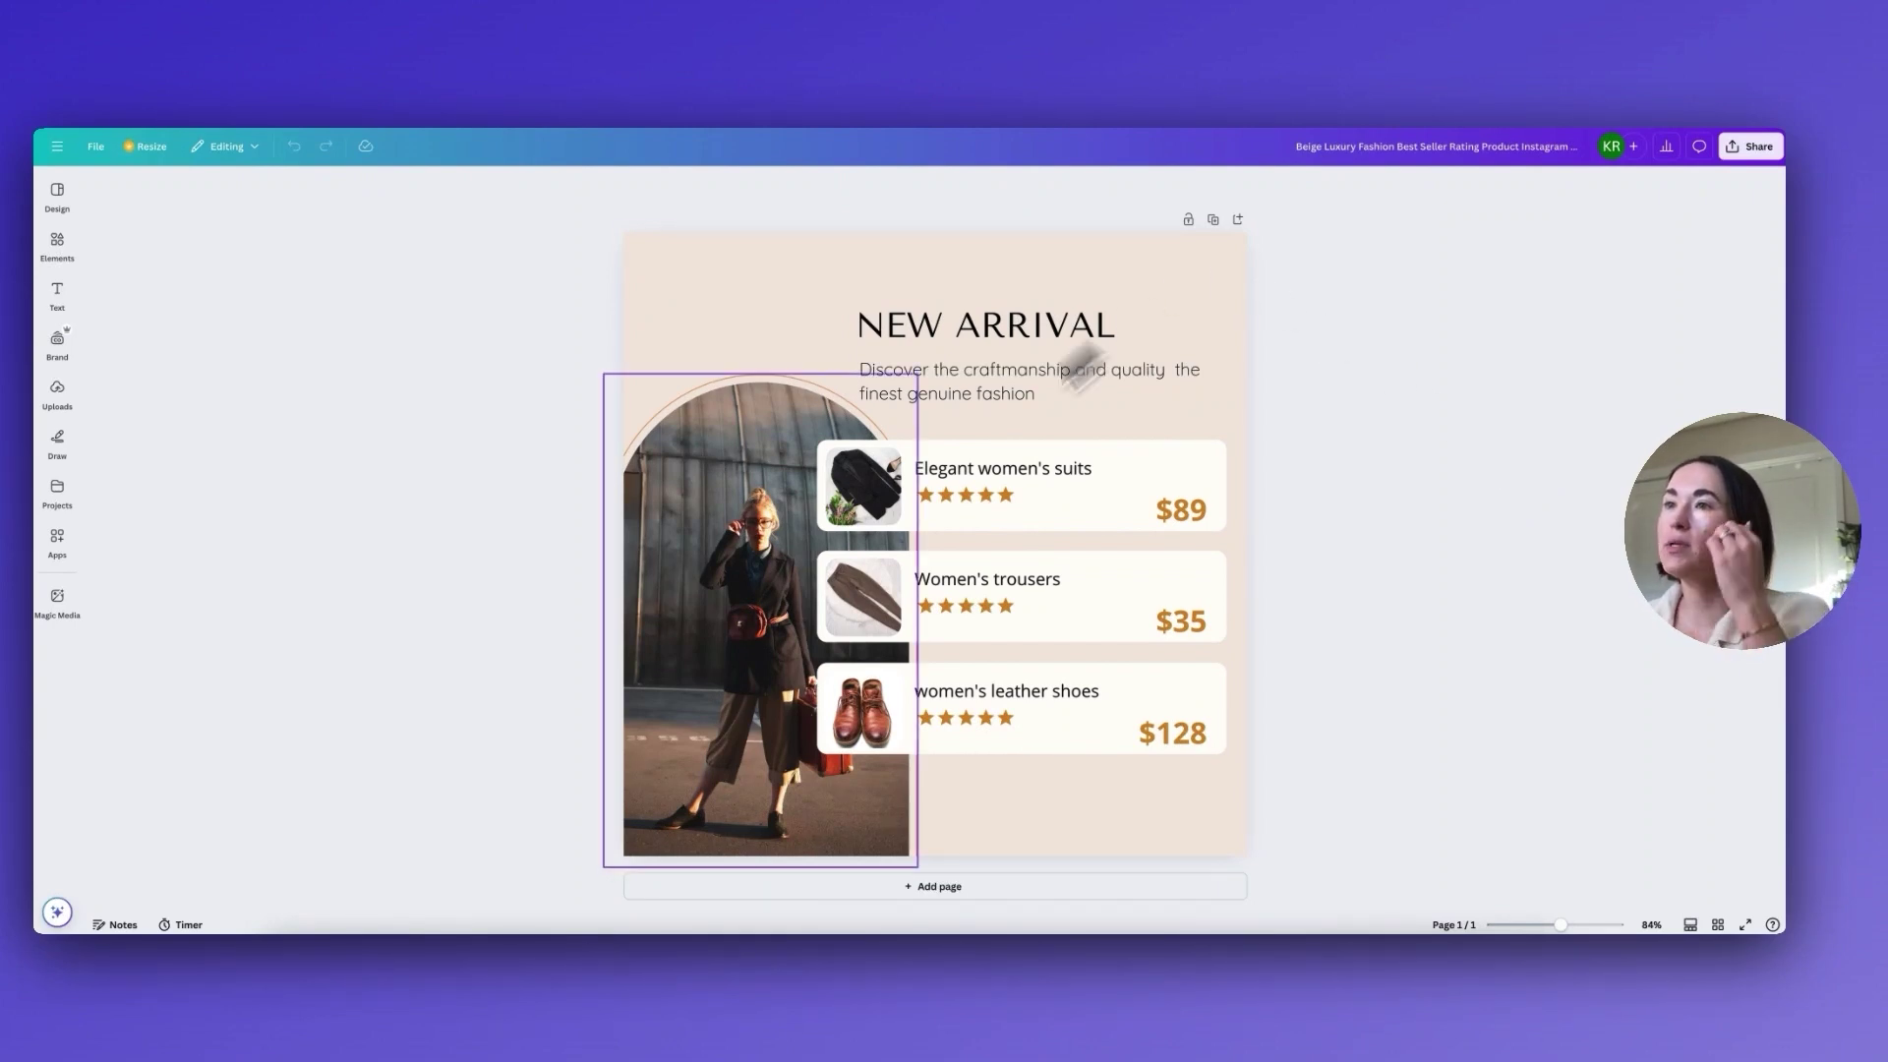
{"action": "left_click", "coordinate": [714, 639]}
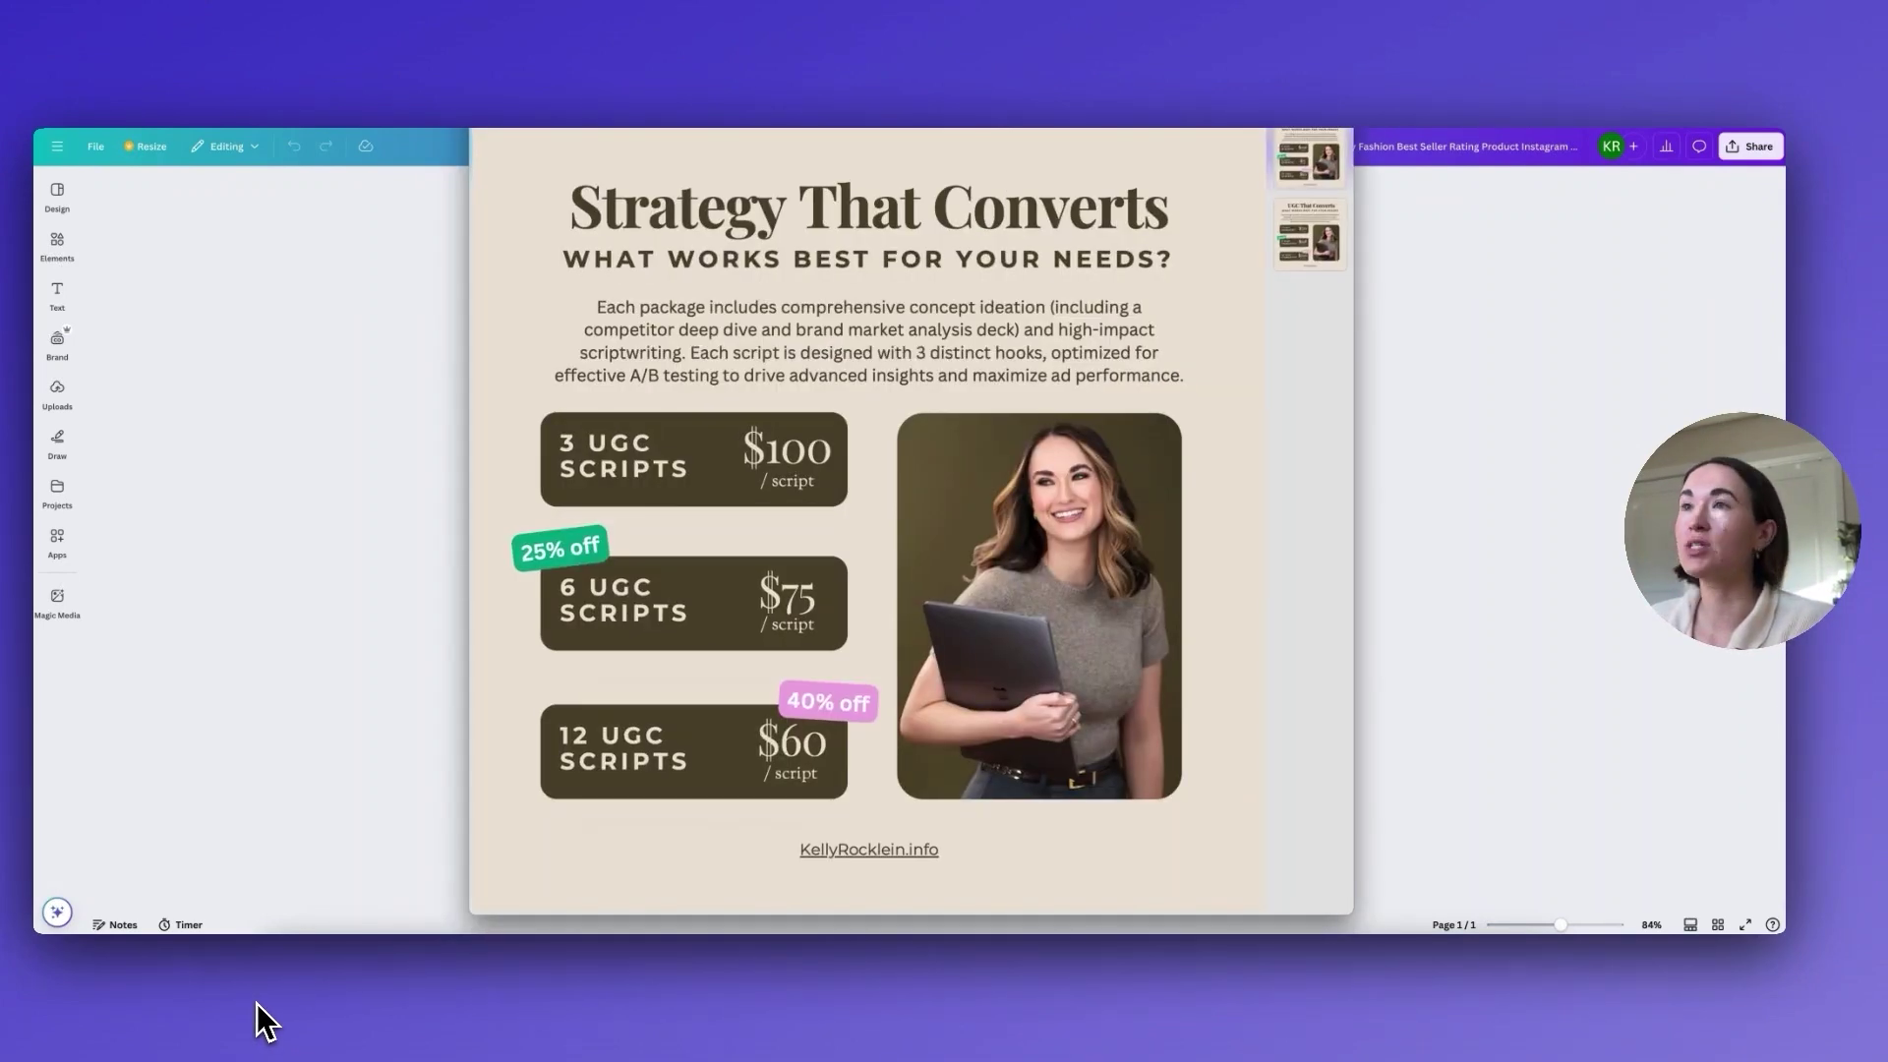
Step: Switch to the reference rate card document, view both pages, and copy the heading "Strategy That Converts" from the first page
{"action": "left_click", "coordinate": [1312, 252]}
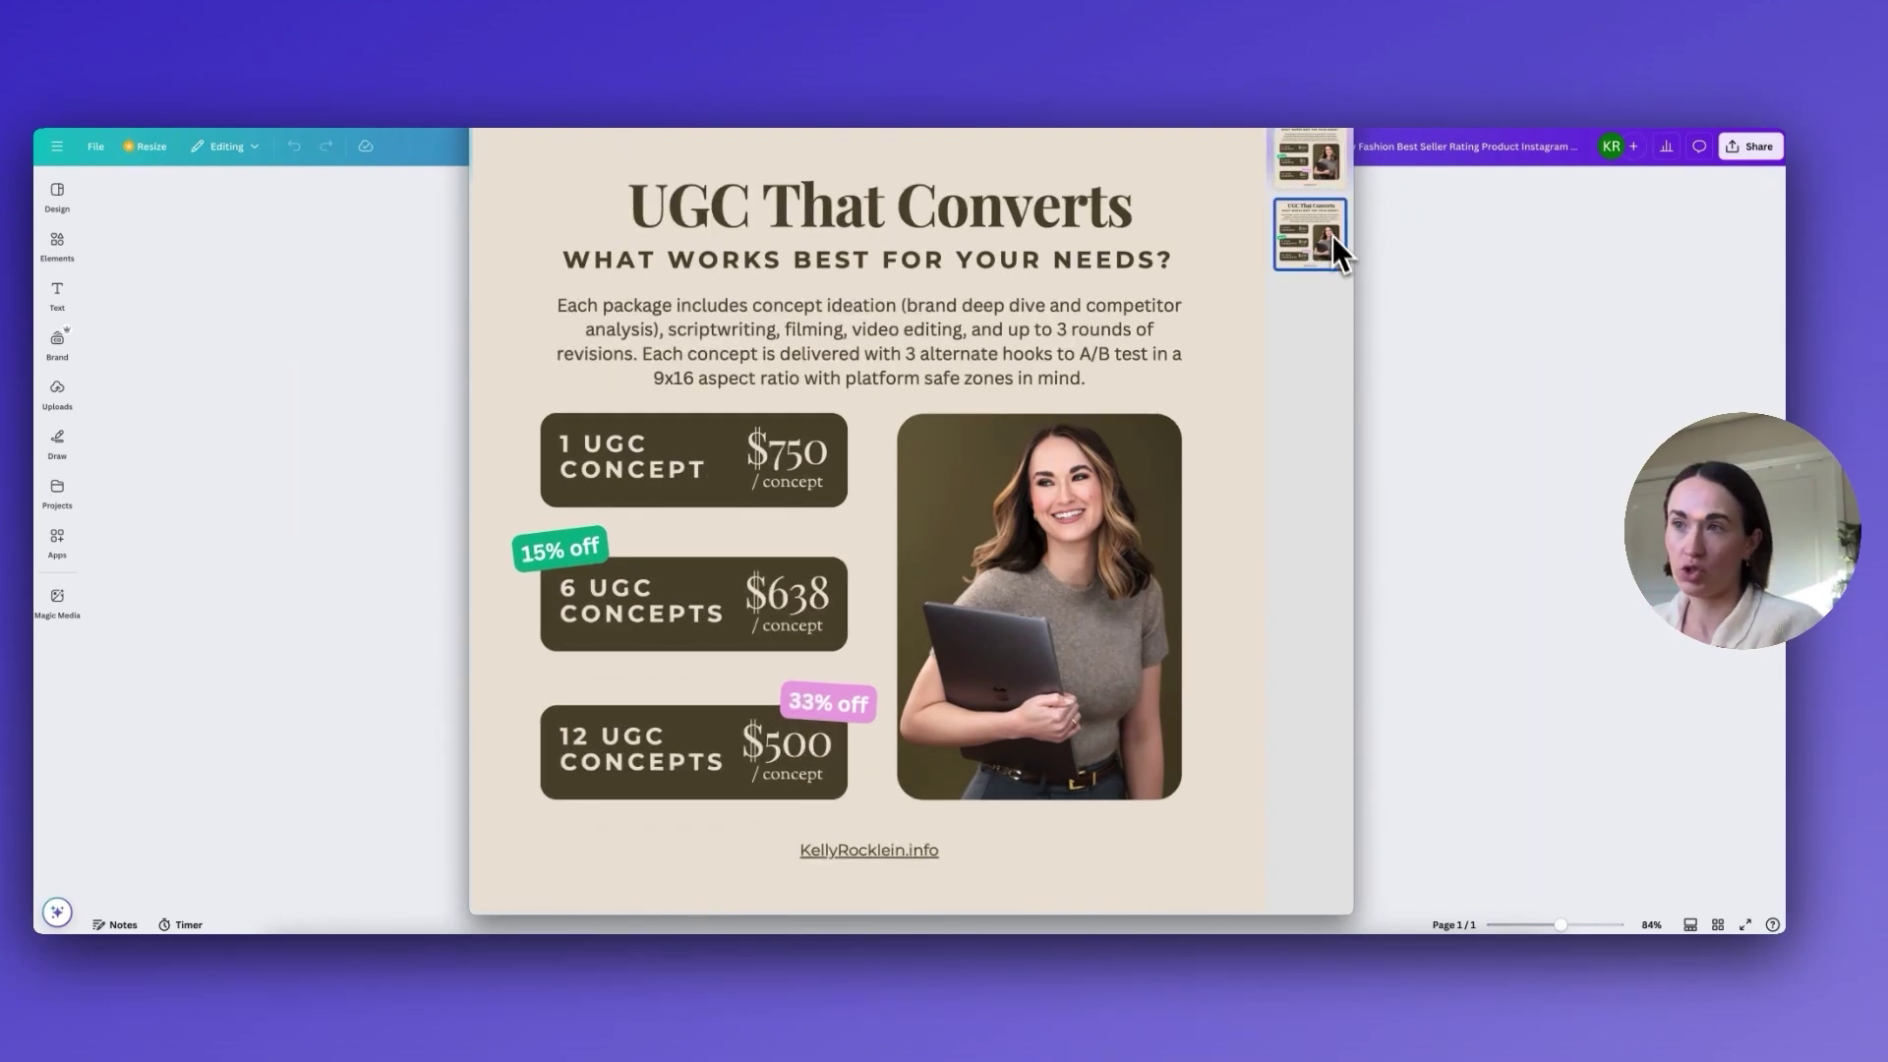
{"action": "left_click", "coordinate": [1319, 152]}
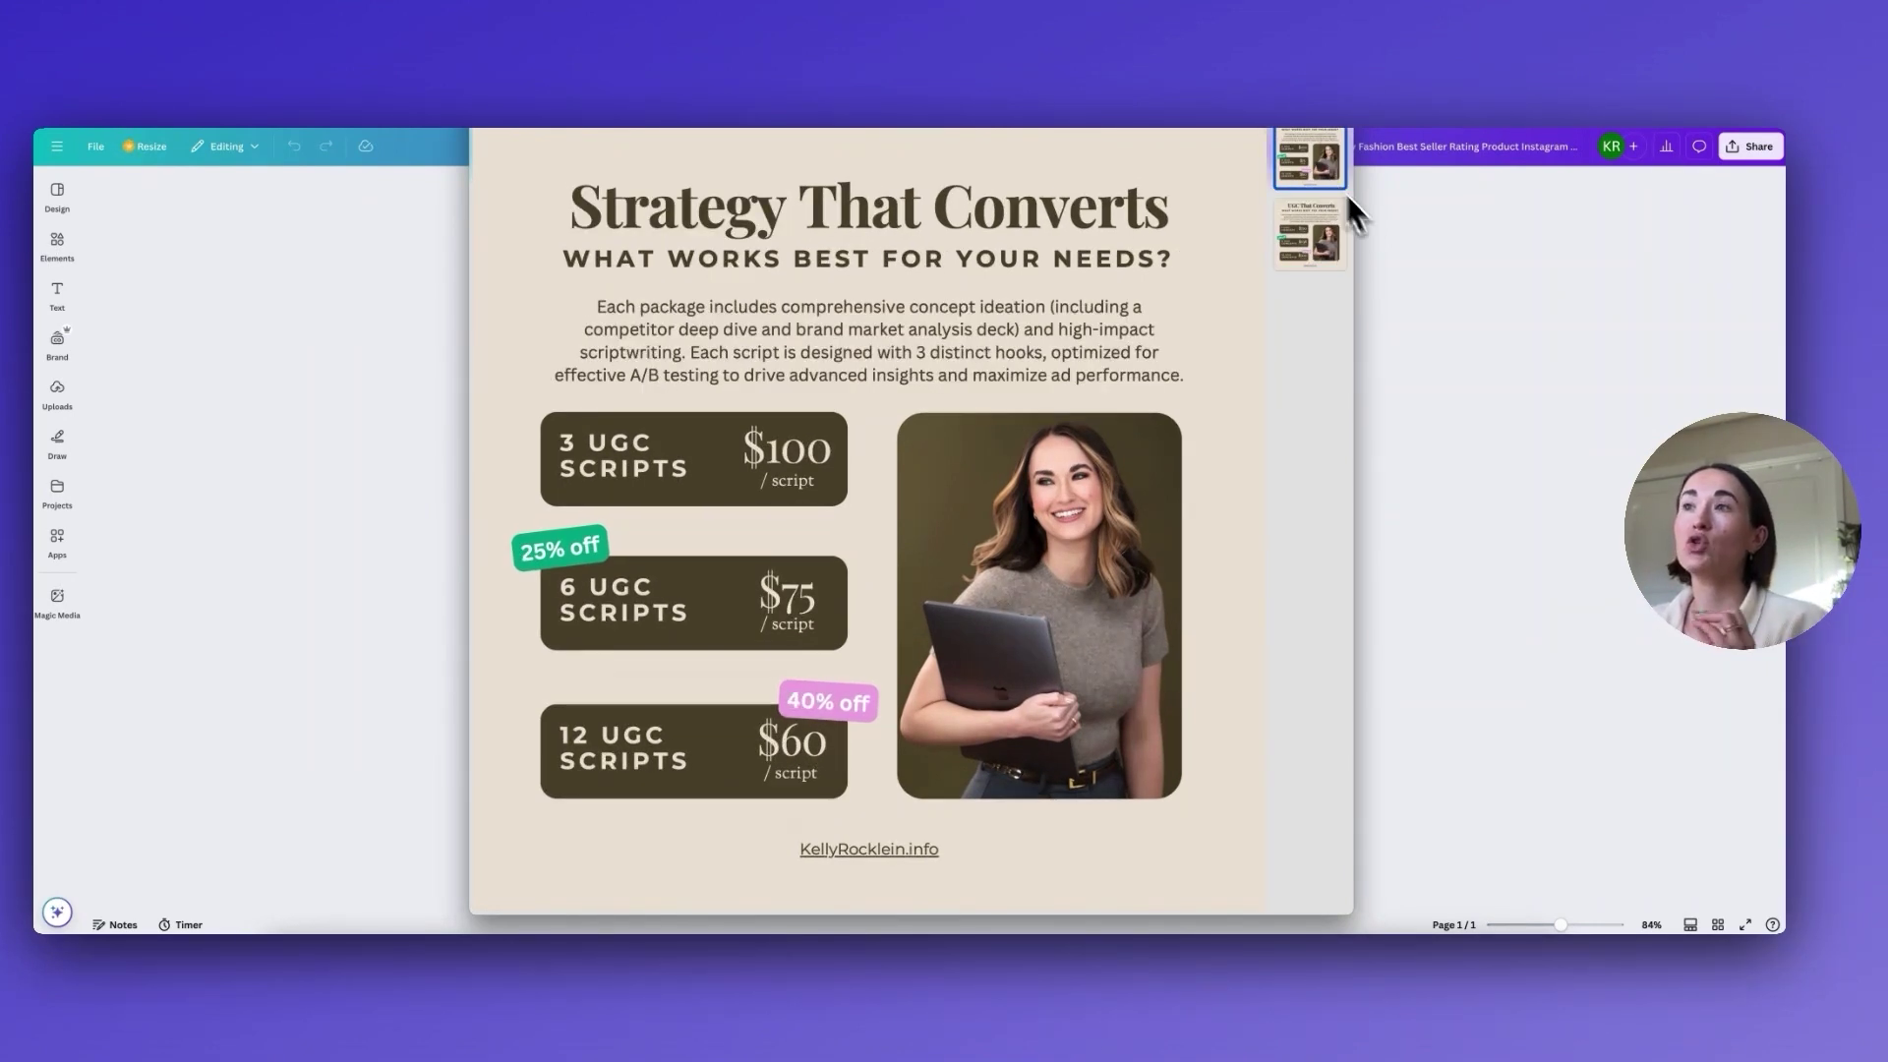
{"action": "double_click", "coordinate": [595, 208]}
{"action": "left_click_drag", "start_coordinate": [595, 209], "coordinate": [1180, 232]}
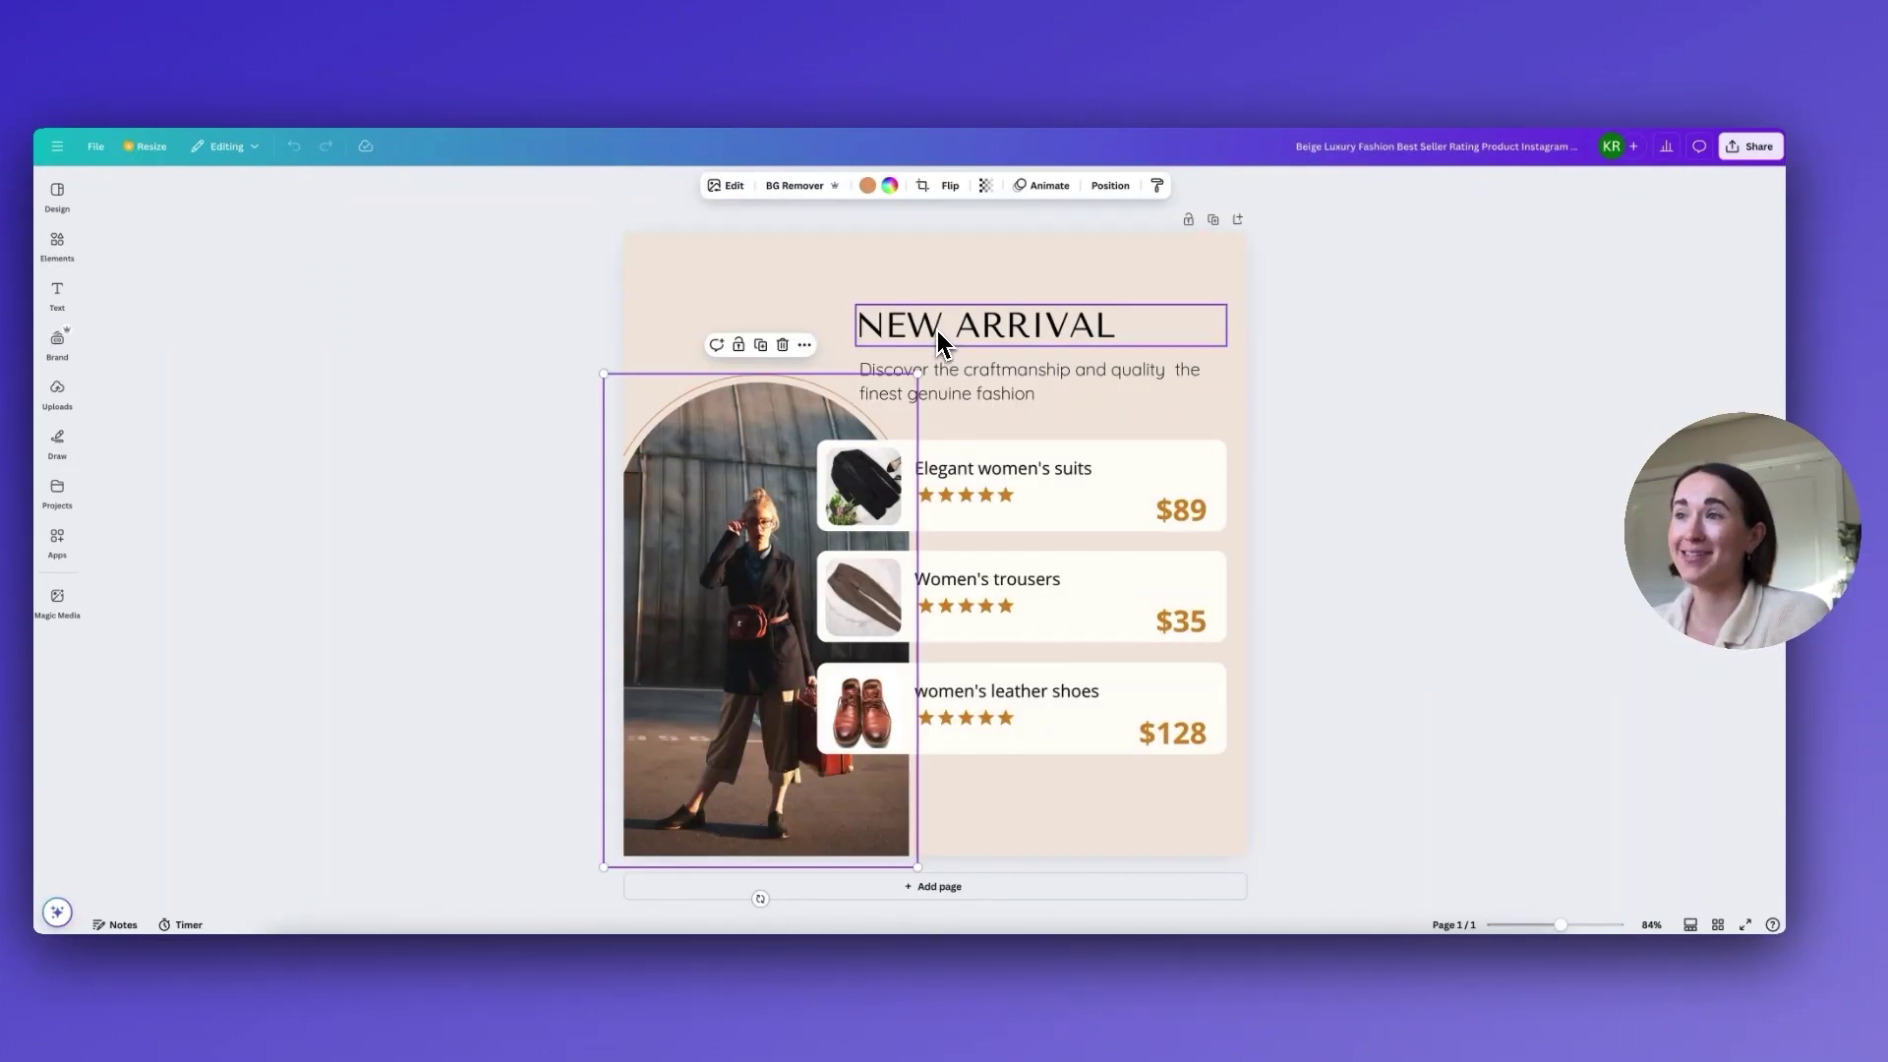
Step: Replace the heading with "STRATEGY THAT CONVERTS" and the subheading with "WHAT WORKS BEST FOR YOUR NEEDS?", each on one centered line above the photo
{"action": "triple_click", "coordinate": [934, 327]}
{"action": "type", "text": "STRATEGY THAT CONVERTS"}
{"action": "left_click_drag", "start_coordinate": [856, 374], "coordinate": [708, 360]}
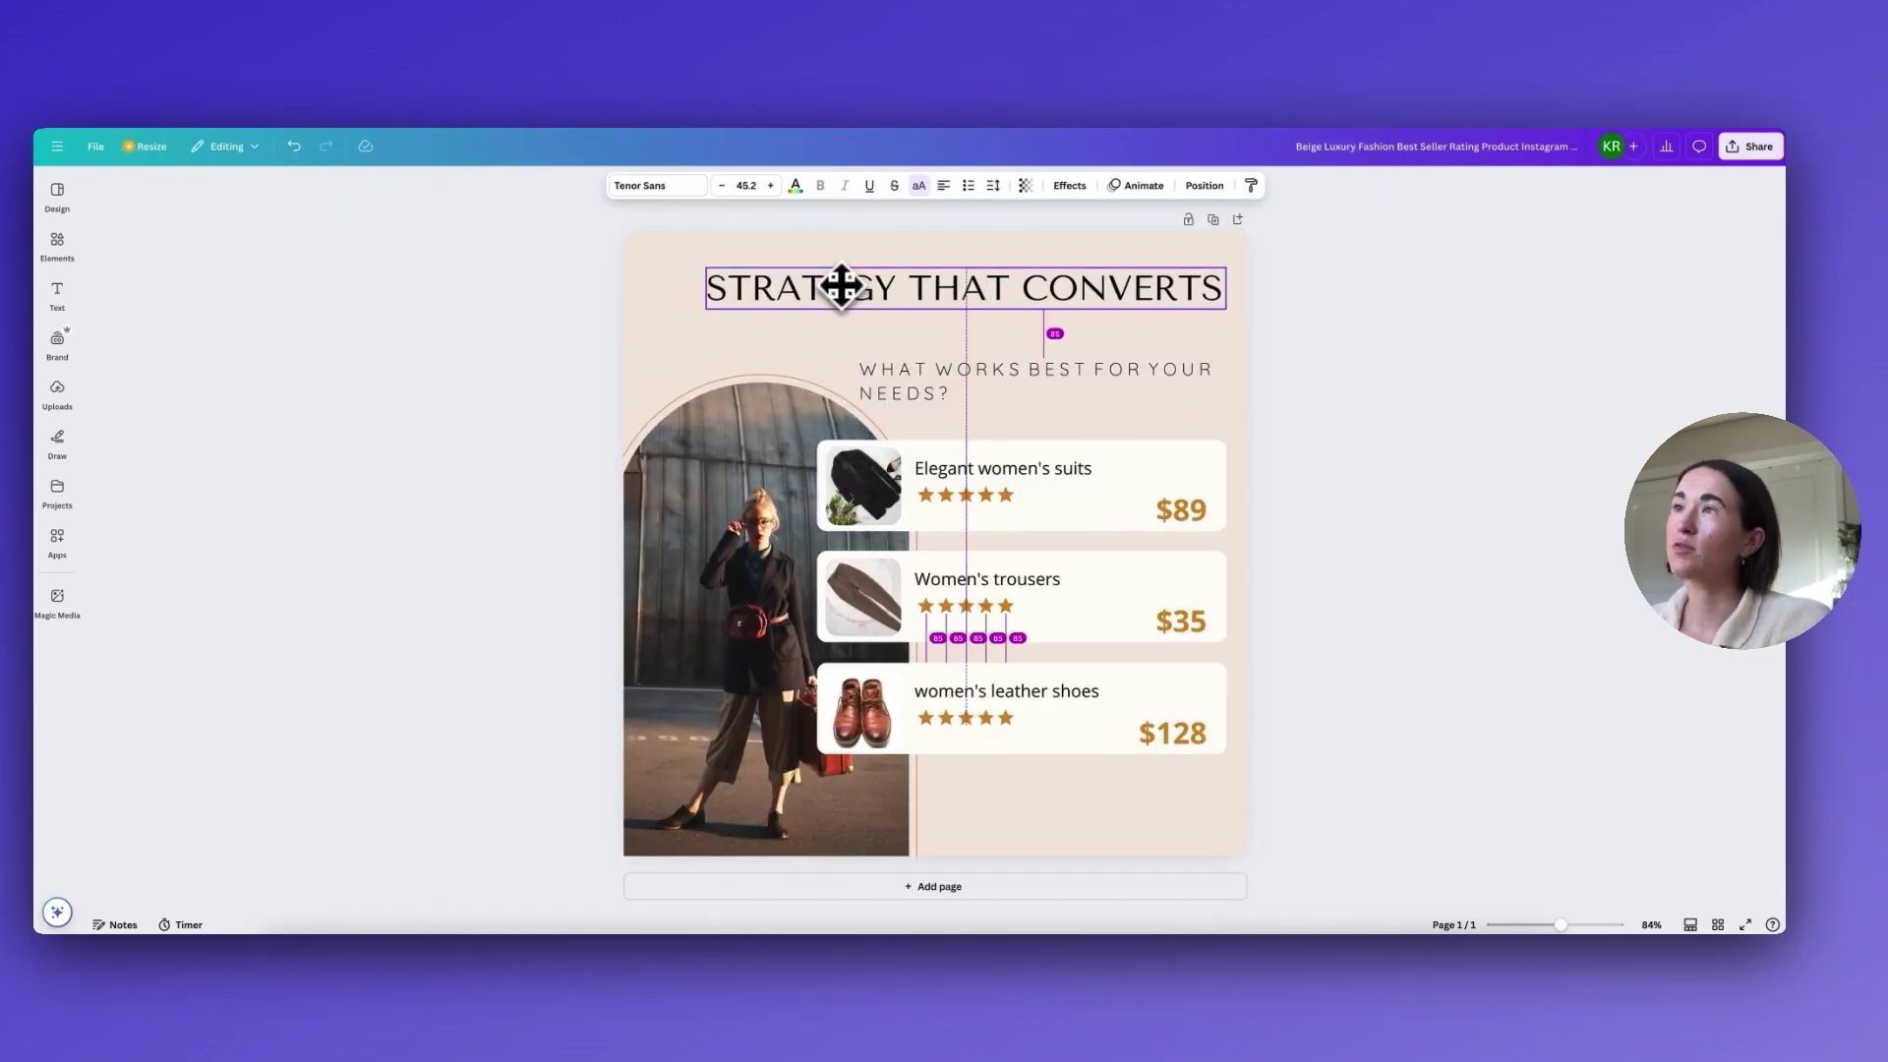
{"action": "left_click_drag", "start_coordinate": [839, 282], "coordinate": [822, 282]}
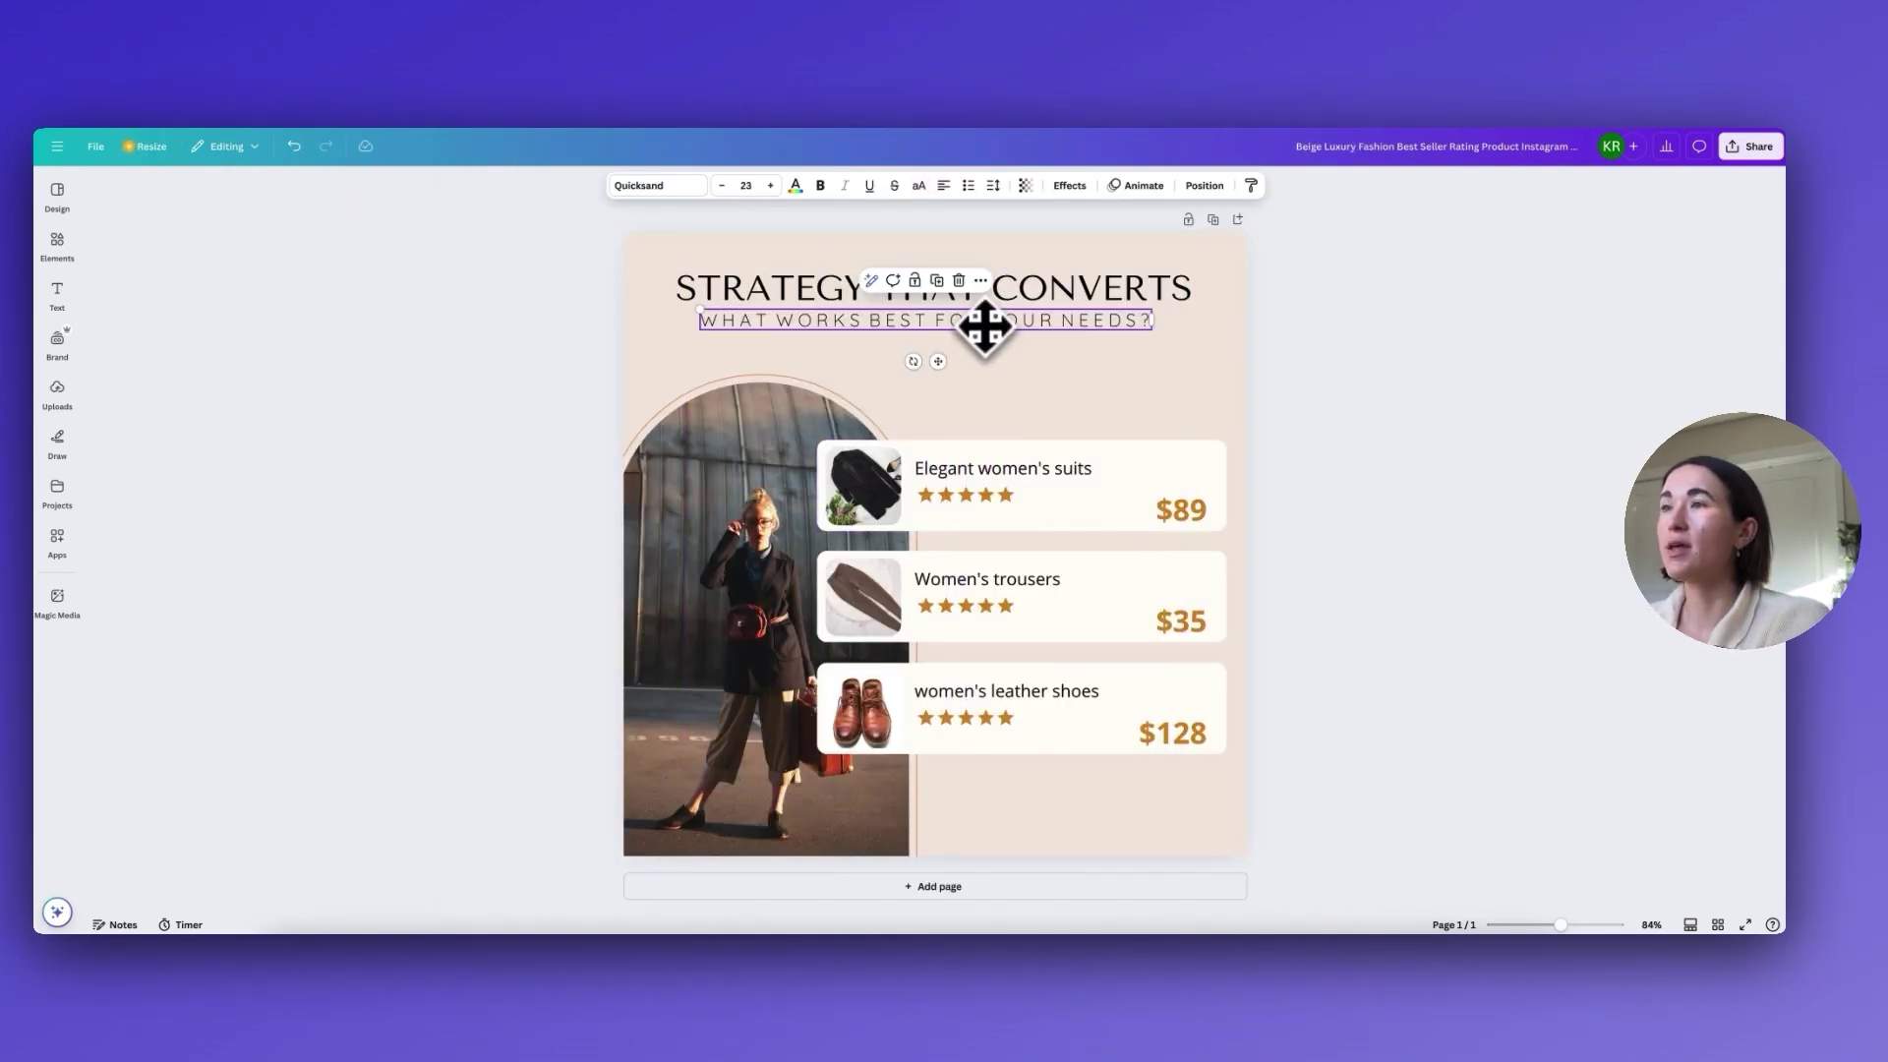
{"action": "left_click", "coordinate": [1149, 388]}
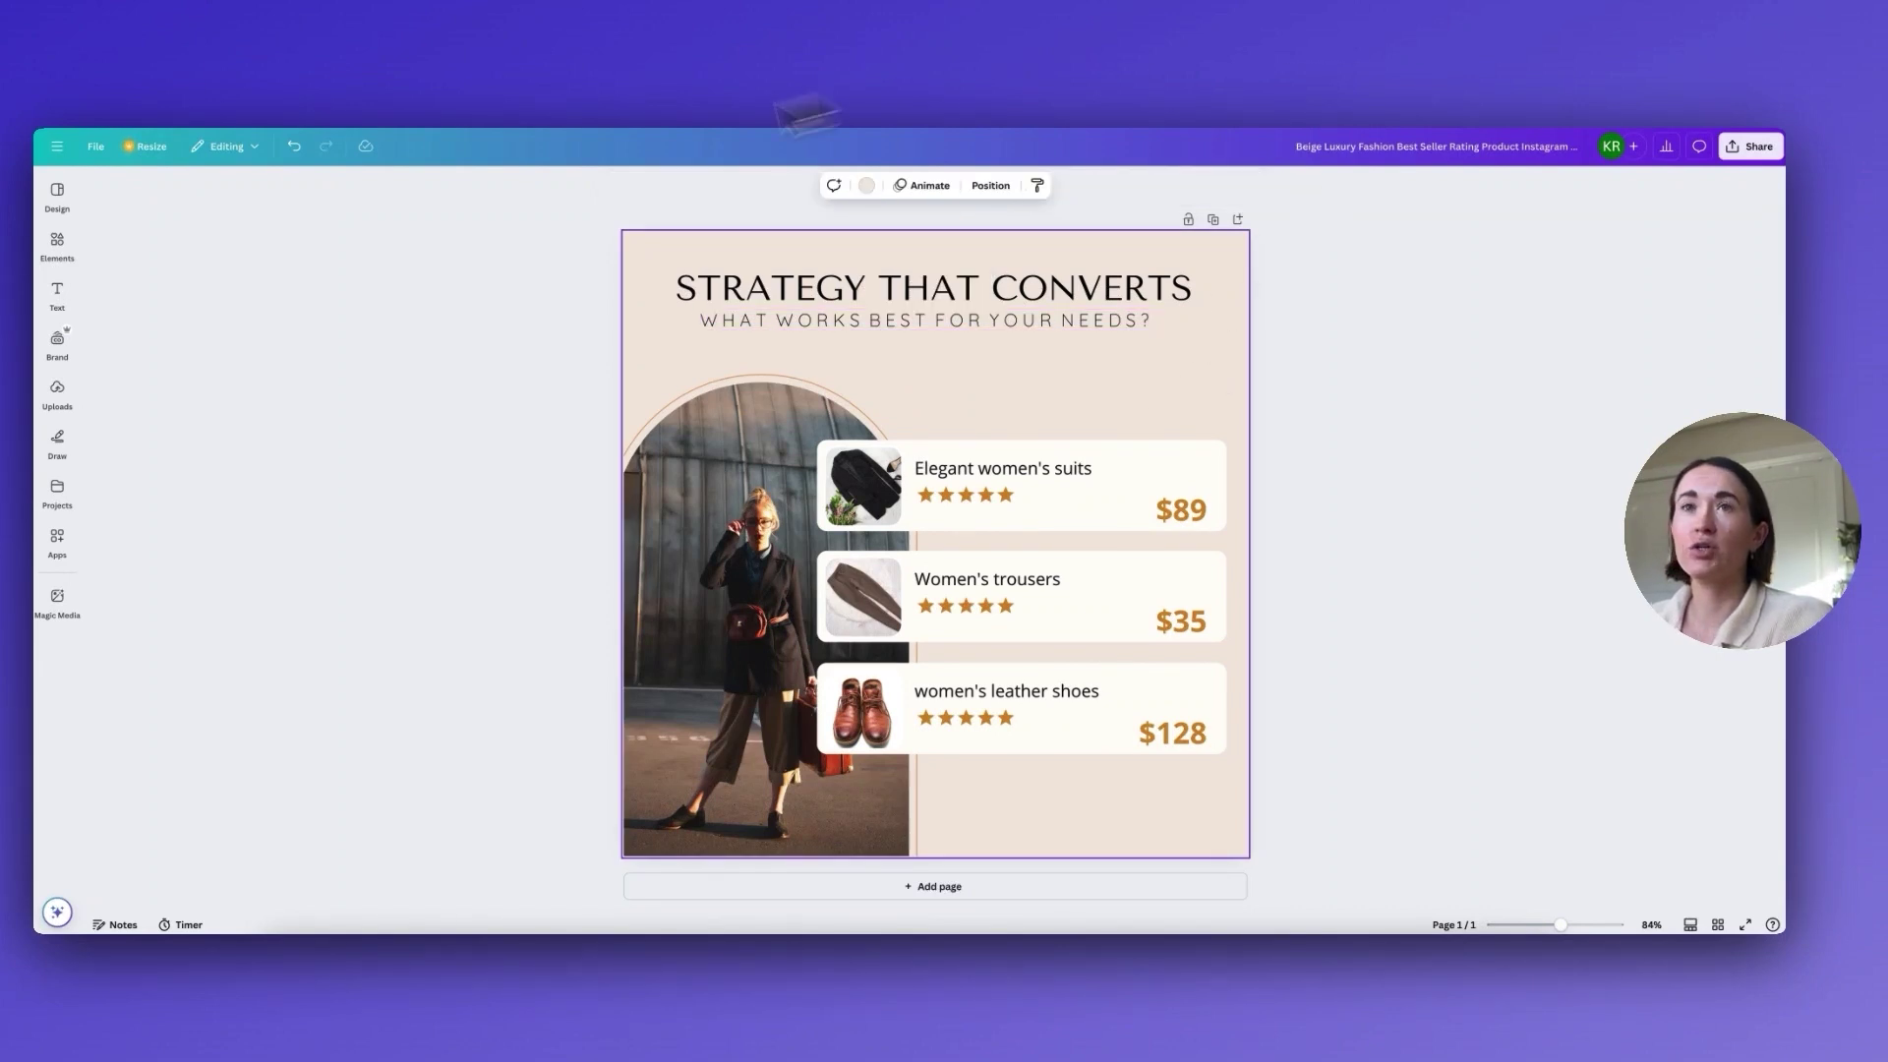
Step: Add a body text box containing the "Each package includes comprehensive concept ideation" paragraph copied from the reference rate card
{"action": "left_click", "coordinate": [57, 339]}
{"action": "left_click", "coordinate": [69, 295]}
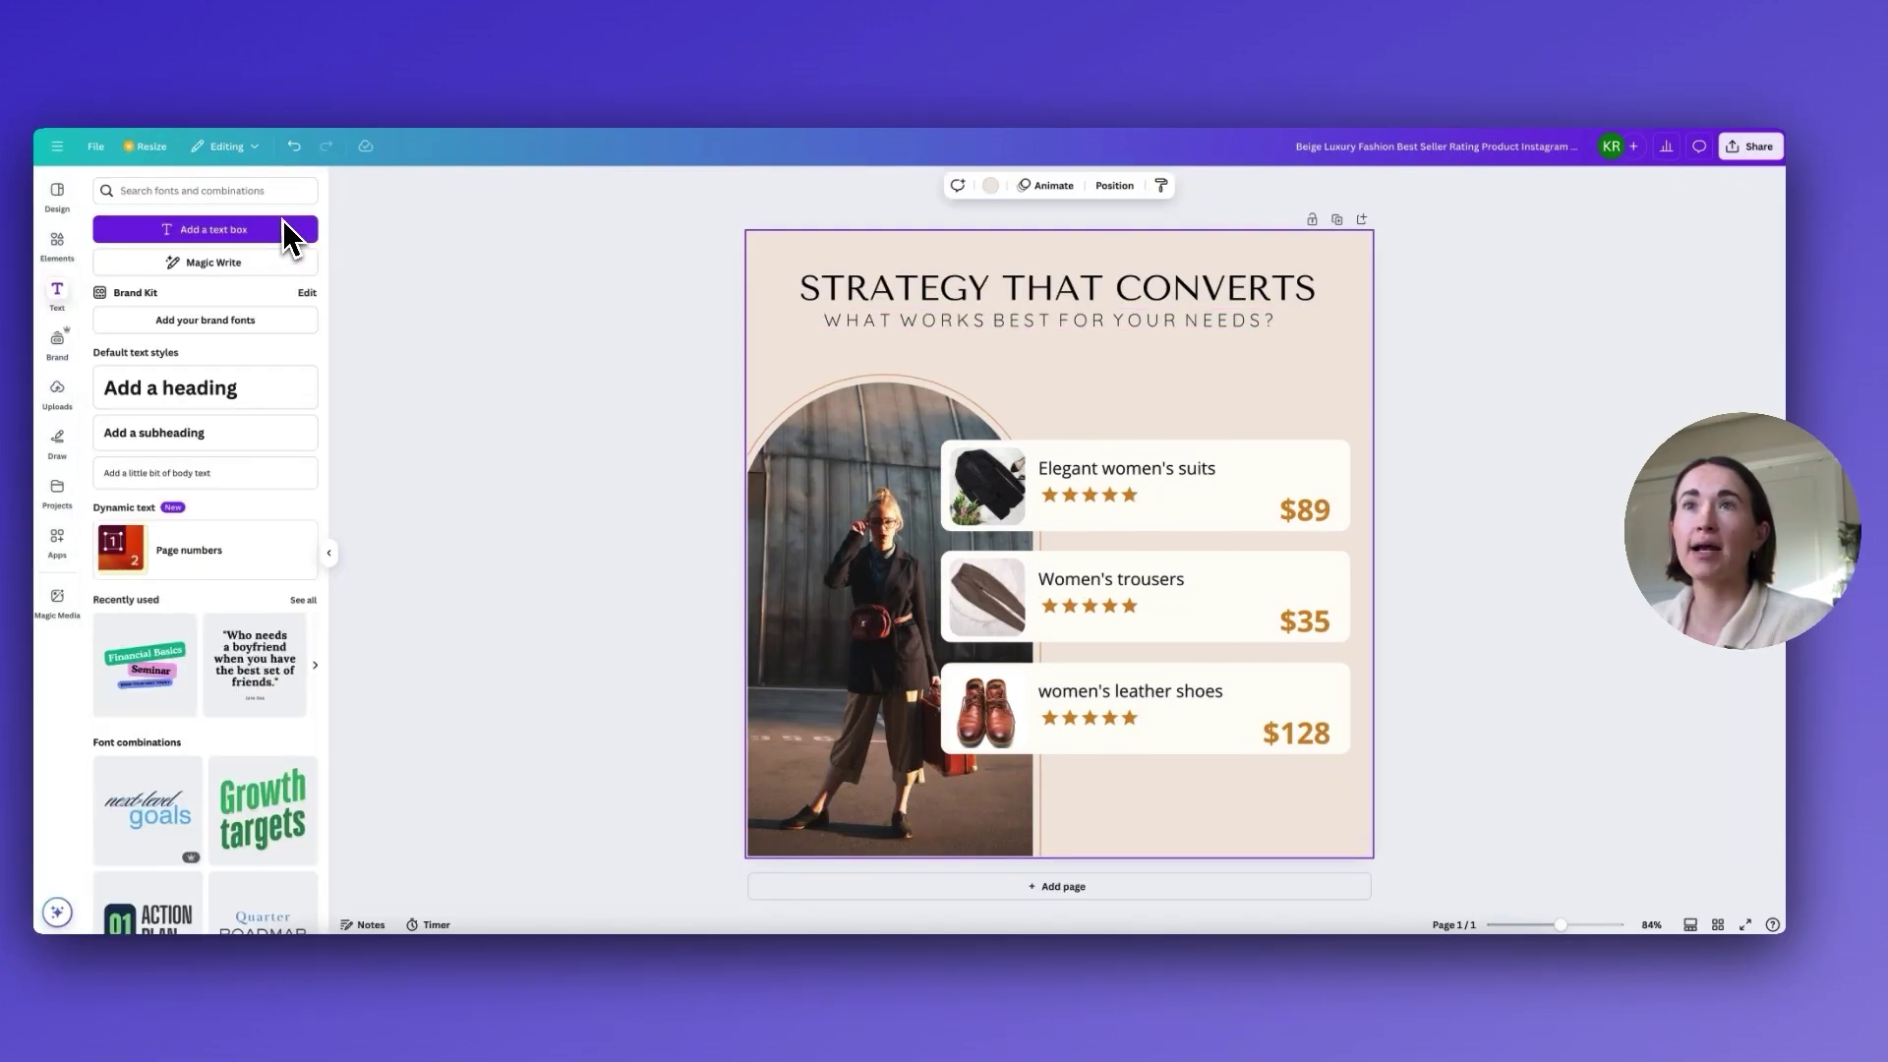
{"action": "left_click", "coordinate": [158, 473]}
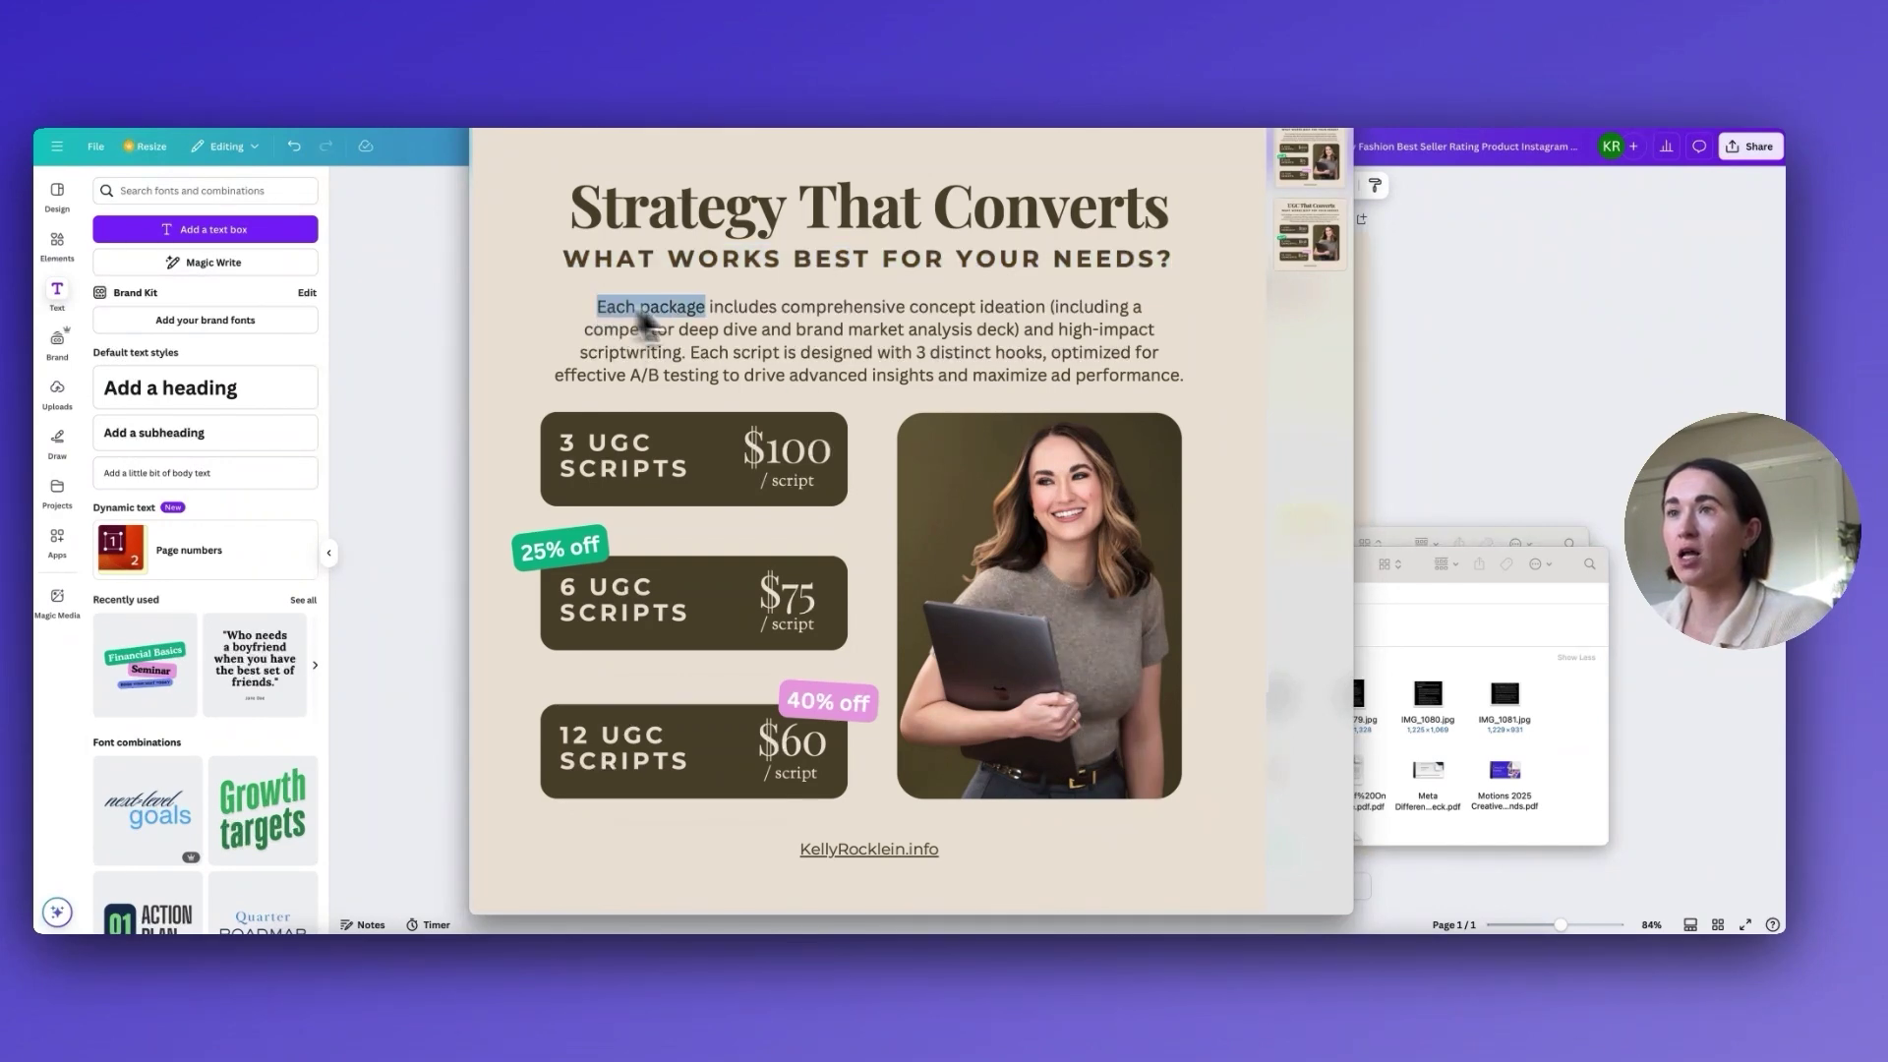
{"action": "type", "text": "Each package includes comprehensive concept ideation (including a competitor deep dive and brand market analysis deck) and high-impact scriptwriting. Each script is designed with 3 distinct hooks, optimized for effective A/B testing to drive advanced insights and maximize ad performance."}
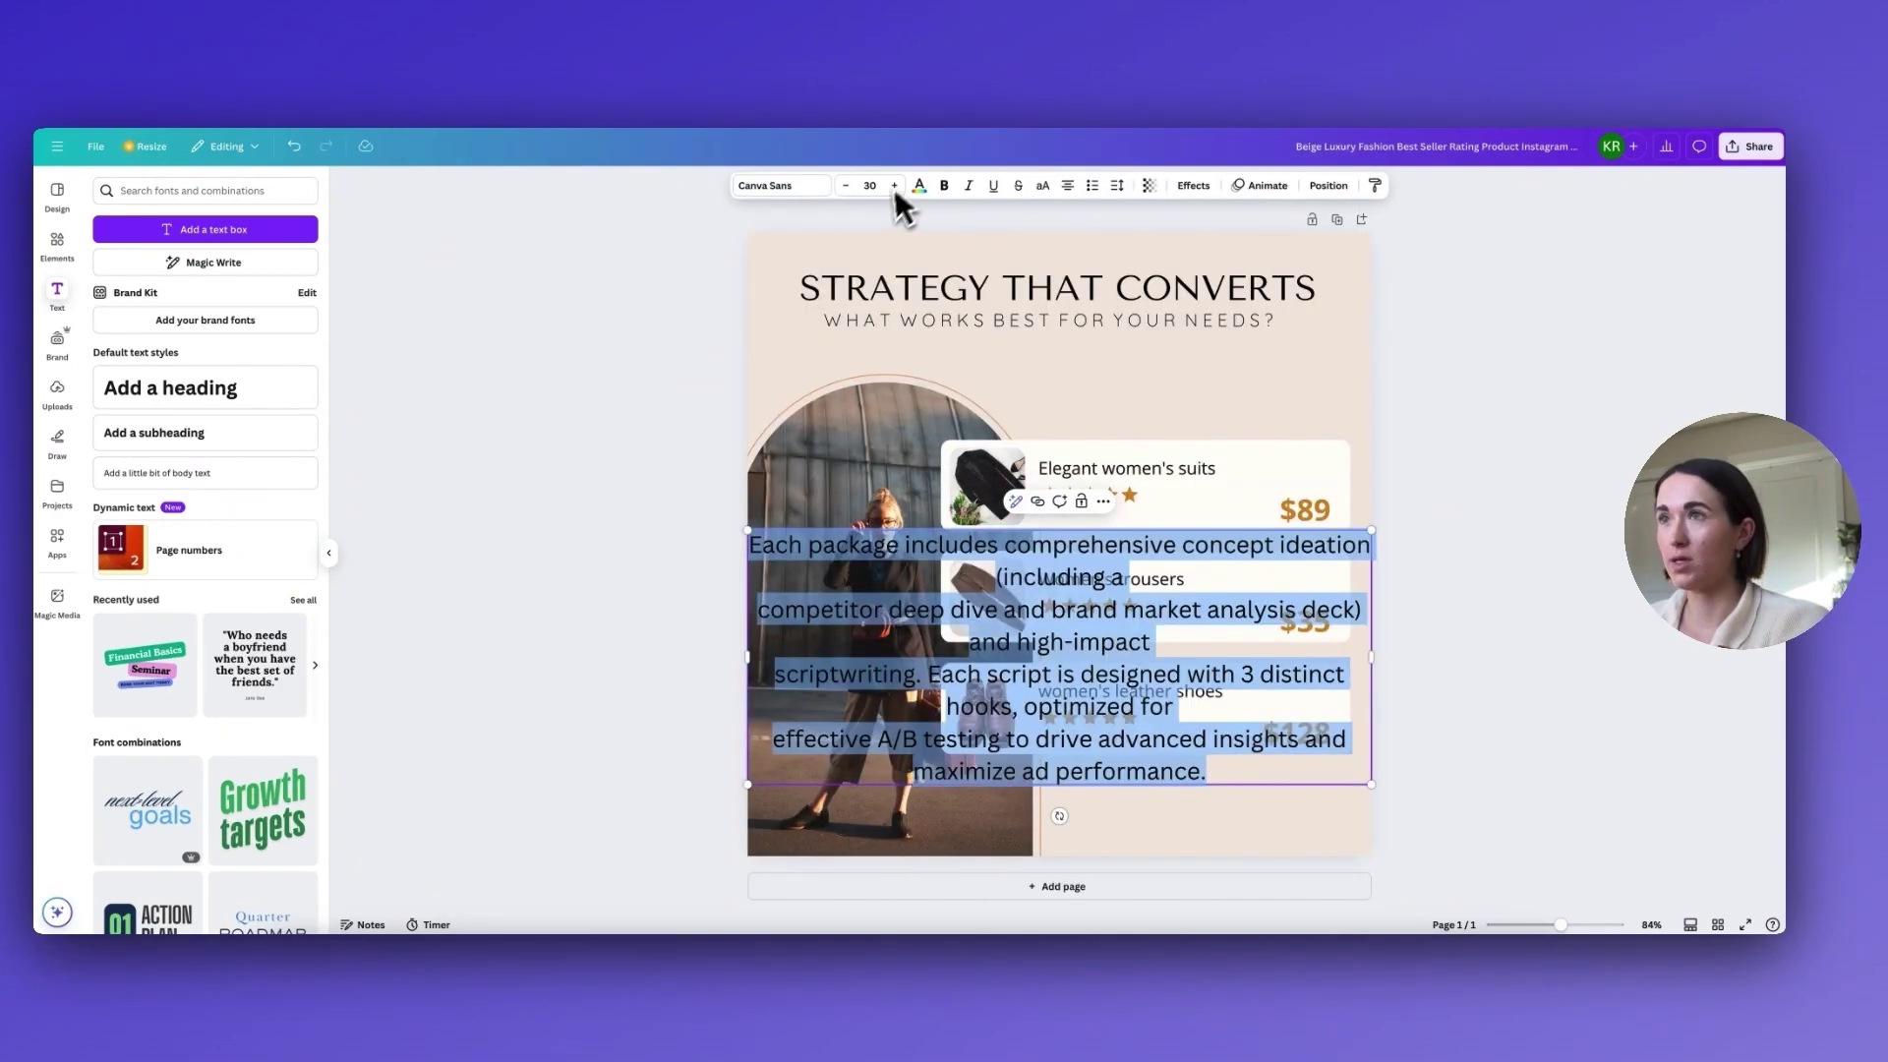
Step: Set the package description's font size to 20 and place the paragraph directly beneath the subheading
{"action": "left_click", "coordinate": [844, 187]}
{"action": "left_click", "coordinate": [846, 187]}
{"action": "left_click", "coordinate": [850, 187]}
{"action": "left_click", "coordinate": [854, 186]}
{"action": "left_click", "coordinate": [939, 321]}
{"action": "left_click", "coordinate": [922, 403]}
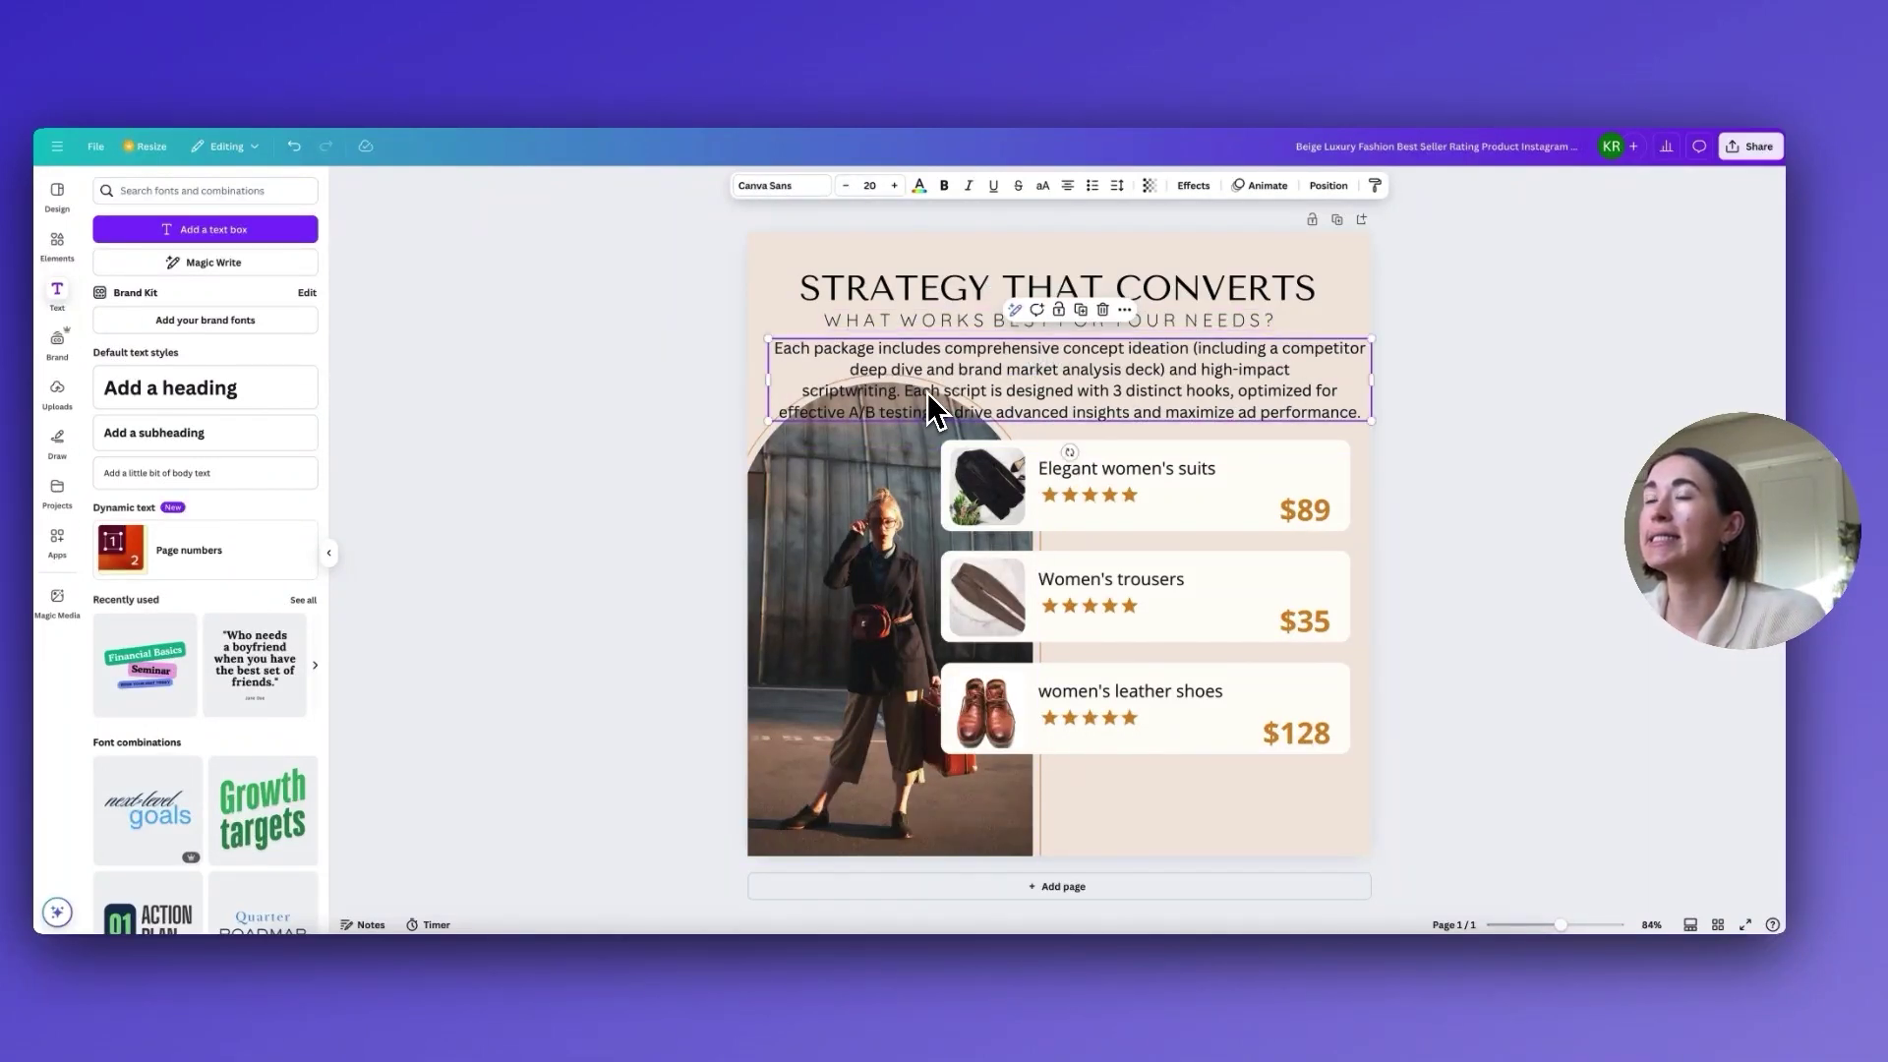
Step: Change the package description's font to Quicksand Light
{"action": "left_click", "coordinate": [809, 187]}
{"action": "left_click", "coordinate": [244, 252]}
{"action": "type", "text": "quick san"}
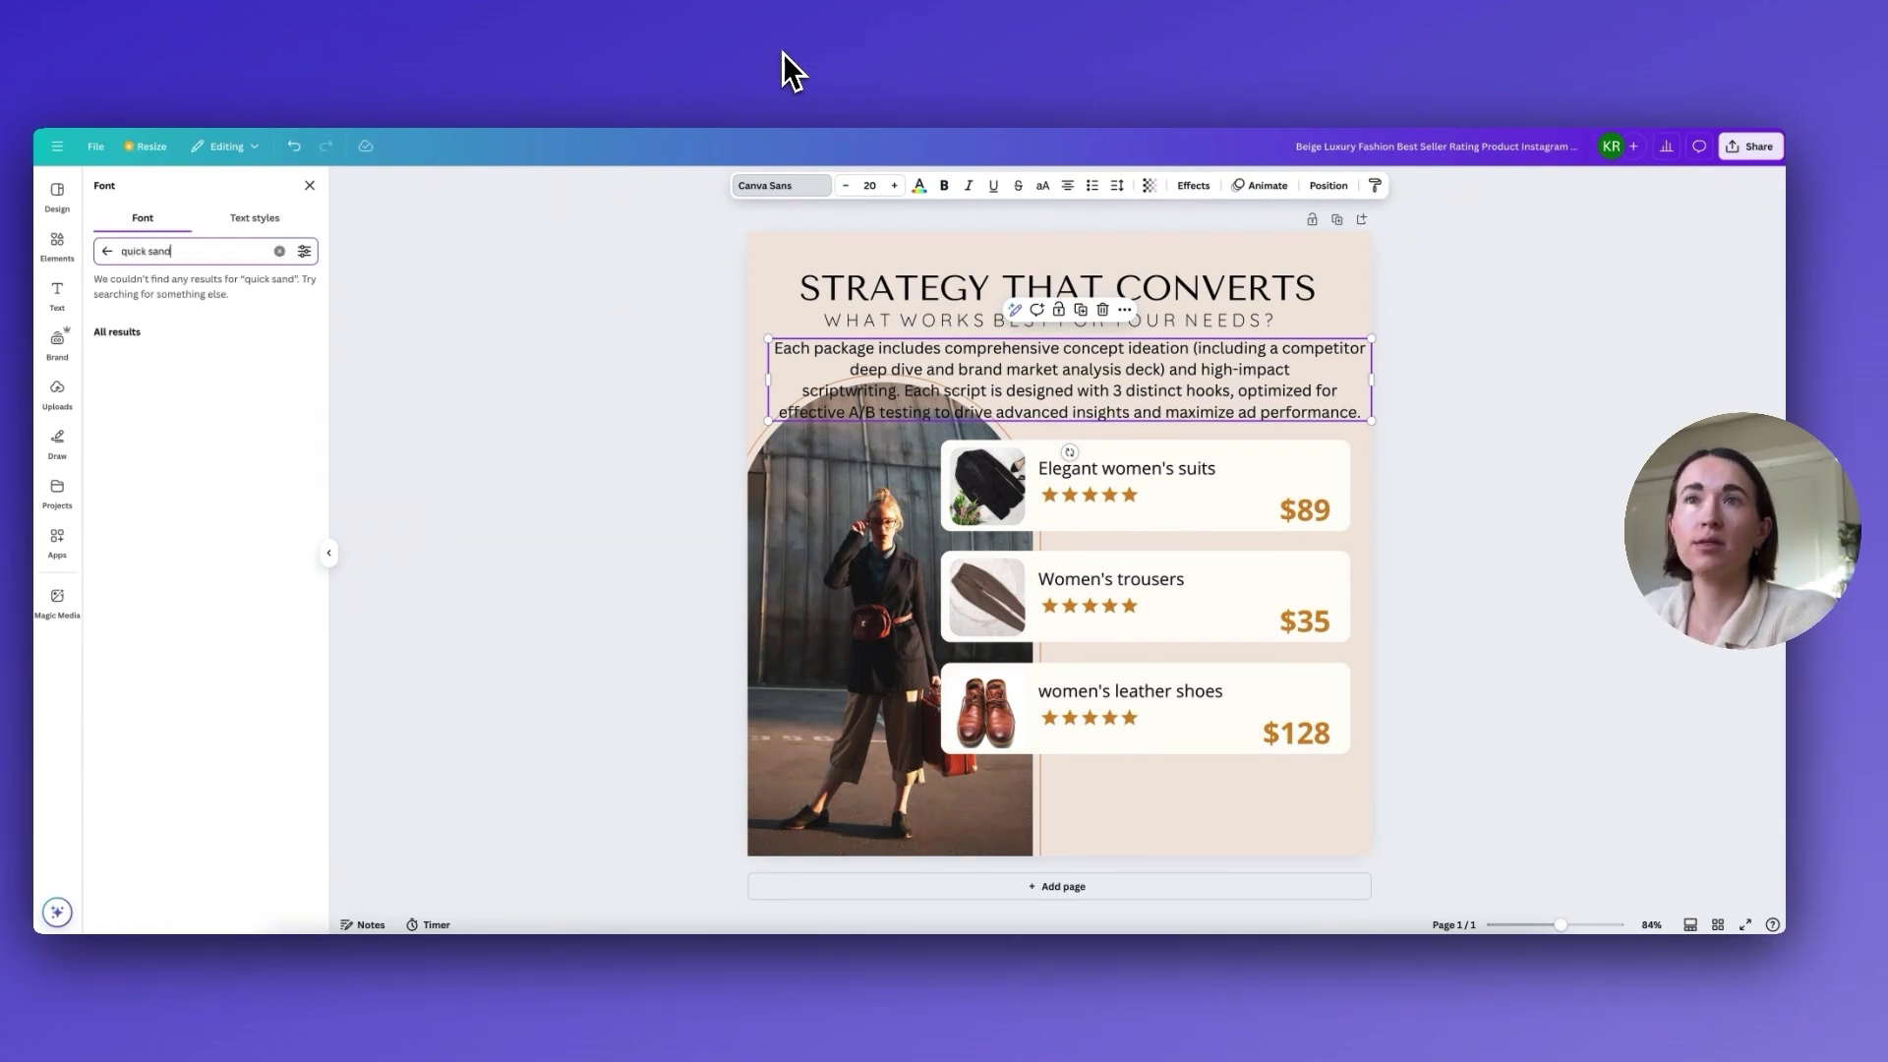
{"action": "type", "text": "d"}
{"action": "left_click", "coordinate": [143, 316]}
{"action": "left_click", "coordinate": [145, 346]}
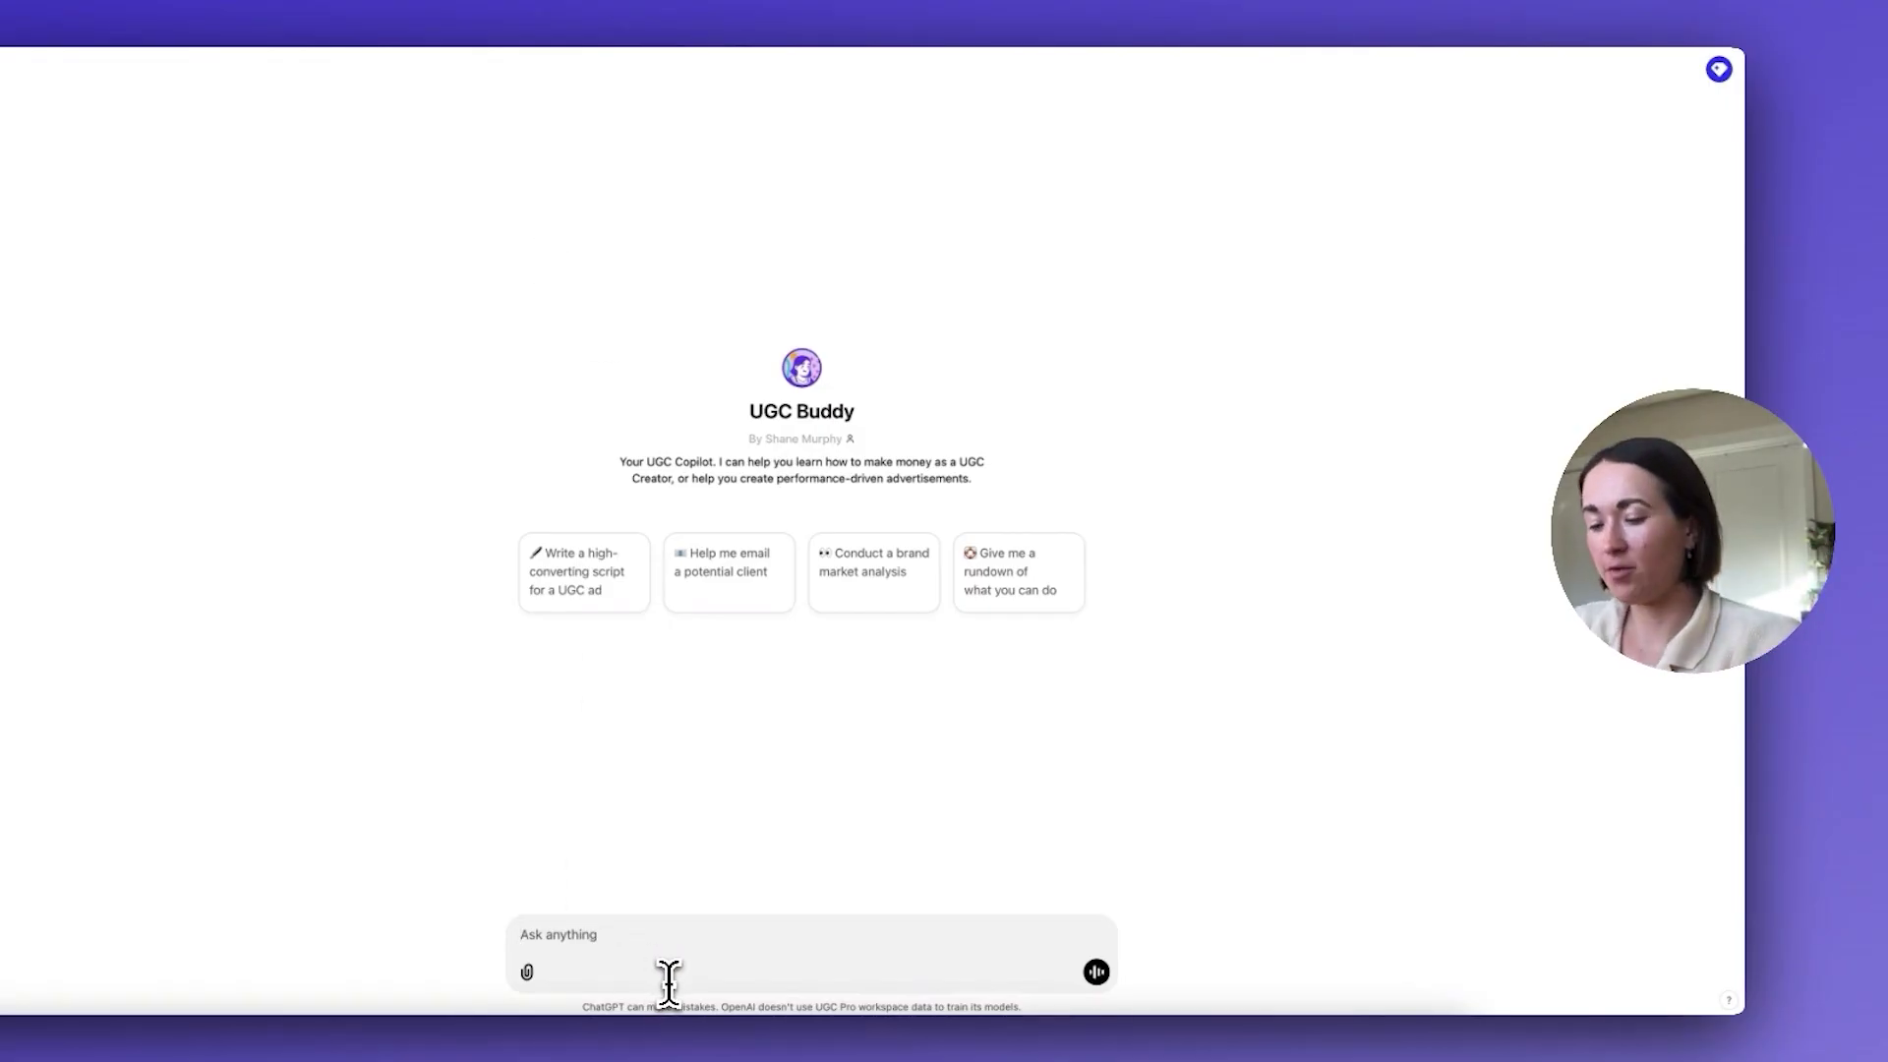
Step: Submit the package description to UGC Buddy in ChatGPT and replace the design's paragraph with the shorter version beginning "Each package includes concept ideation"
{"action": "type", "text": "Each package includes comprehensive concept ideation (including a competitor deep dive and brand market analysis deck) and high-impact scriptwriting. Each script is designed with 3 distinct hooks, optimized for effective A/B testing to drive advanced insights and maximize ad performance."}
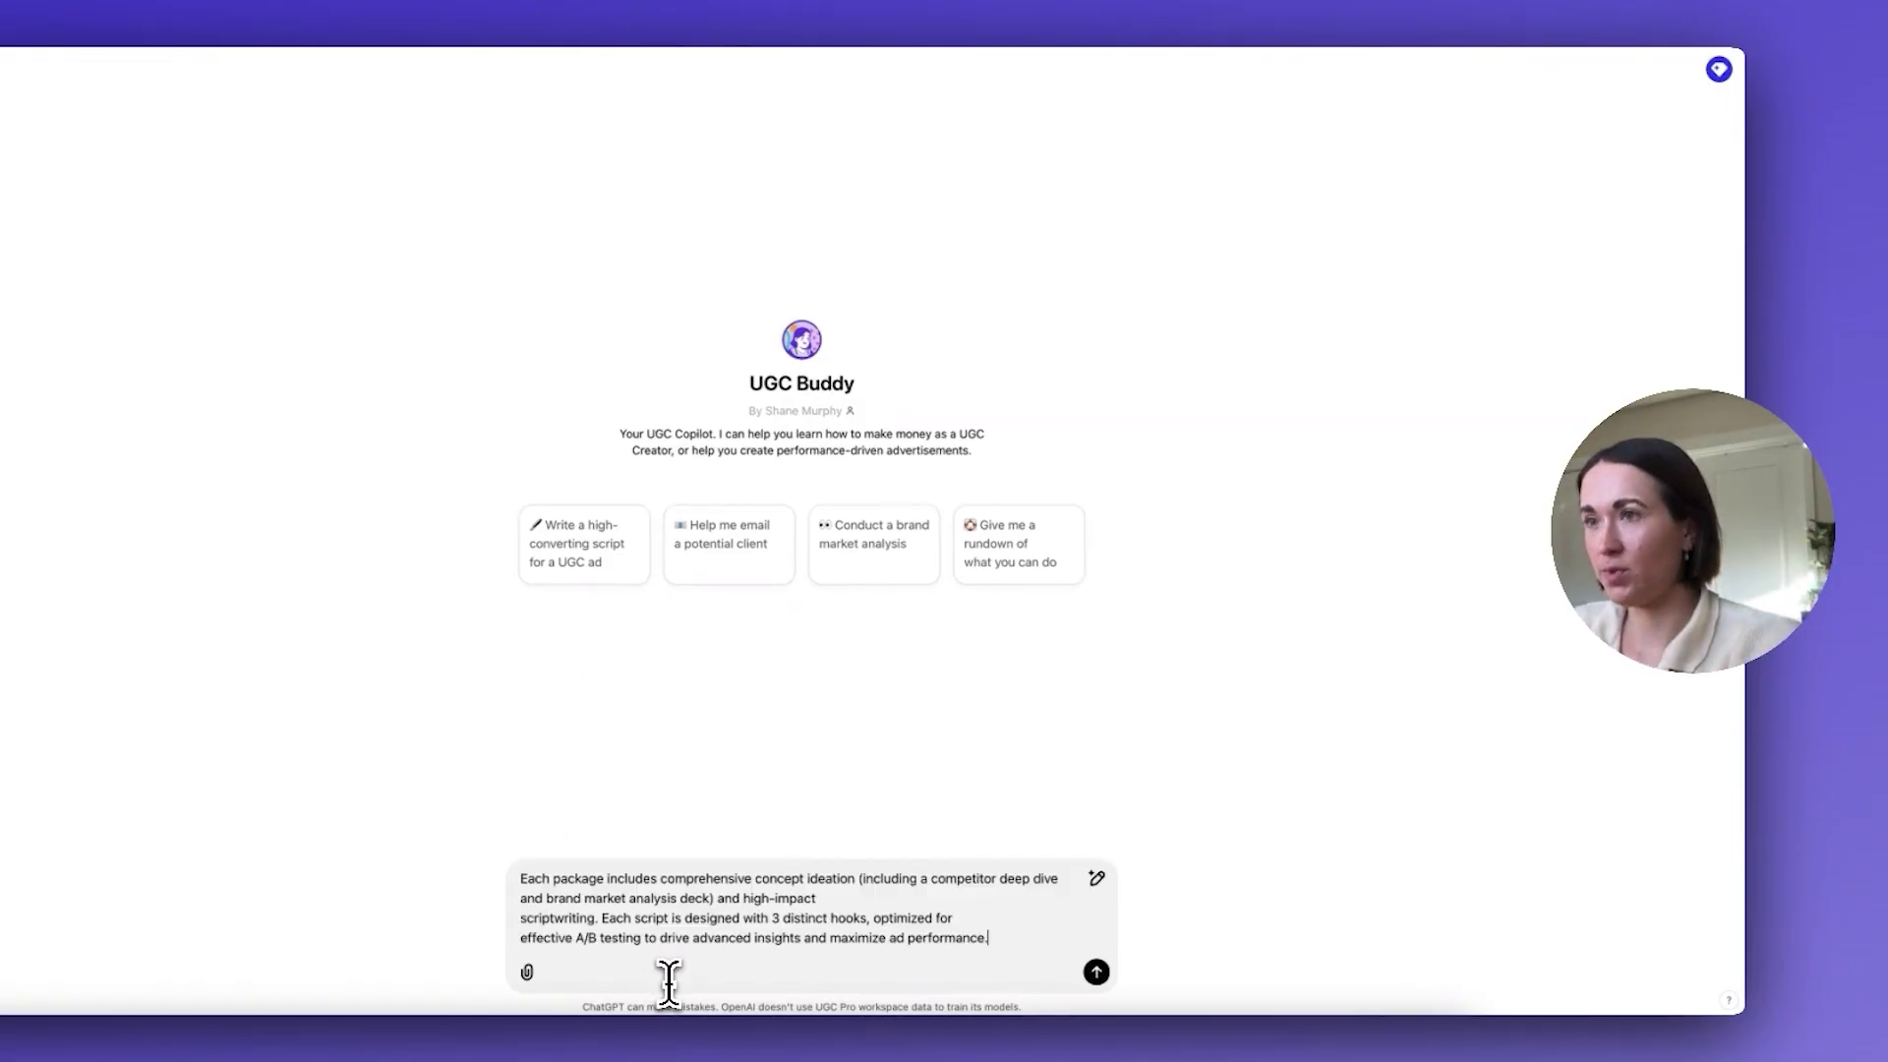
{"action": "key", "text": "Return"}
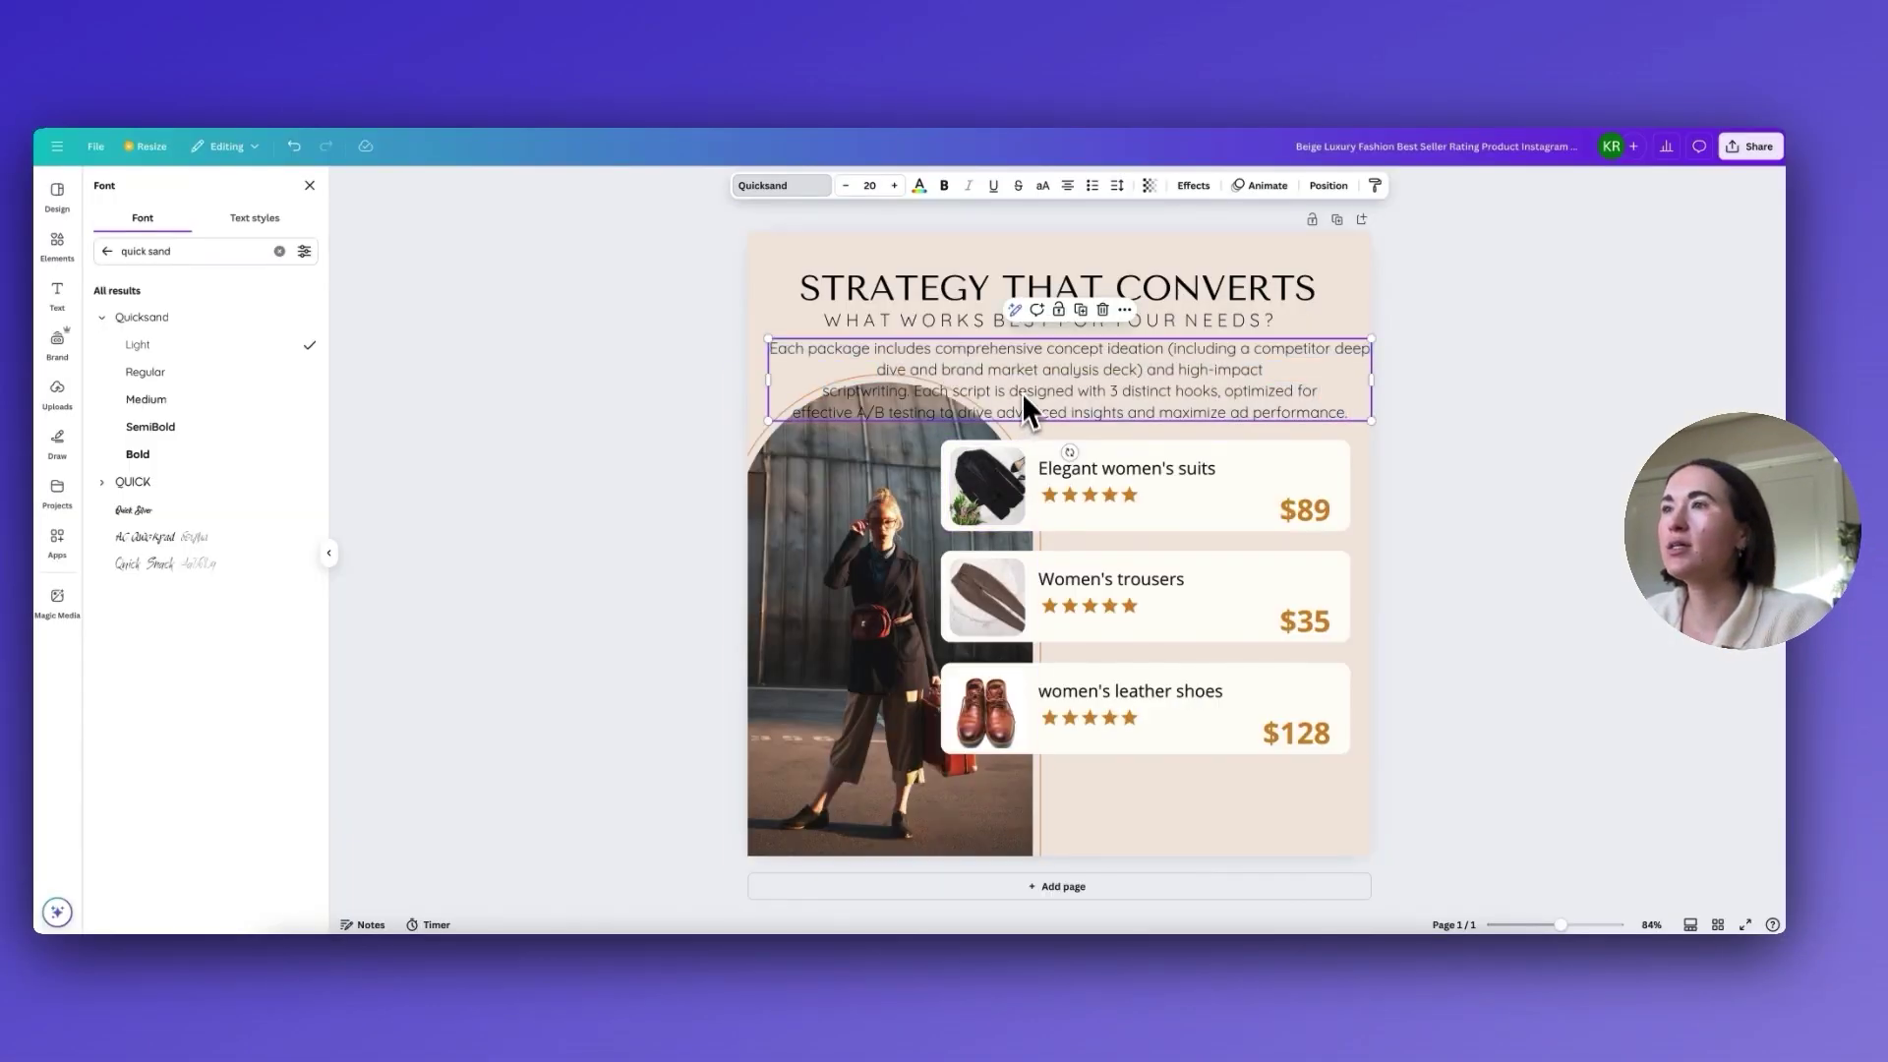
{"action": "key", "text": "Escape"}
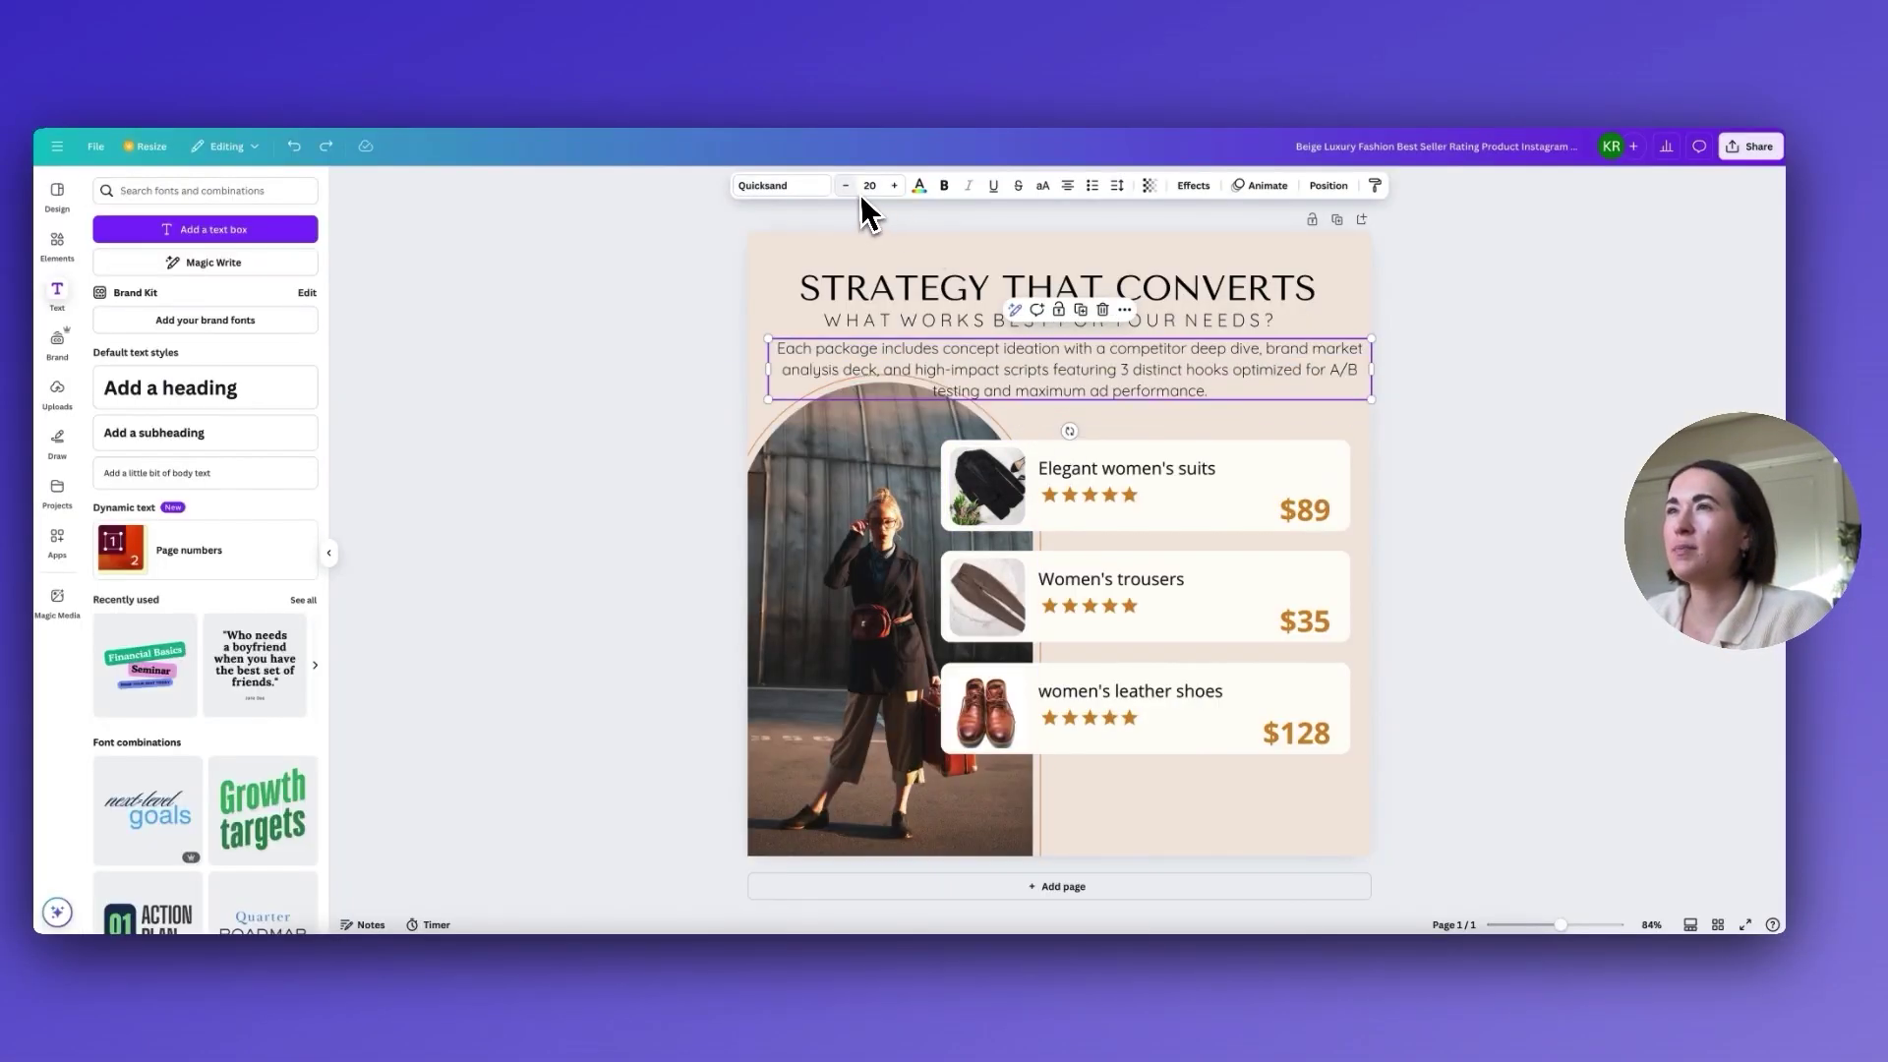
{"action": "mouse_move", "coordinate": [1117, 294]}
{"action": "left_mouse_down"}
{"action": "mouse_move", "coordinate": [1121, 275]}
{"action": "mouse_move", "coordinate": [1104, 316]}
{"action": "left_mouse_up"}
{"action": "left_click", "coordinate": [1108, 371]}
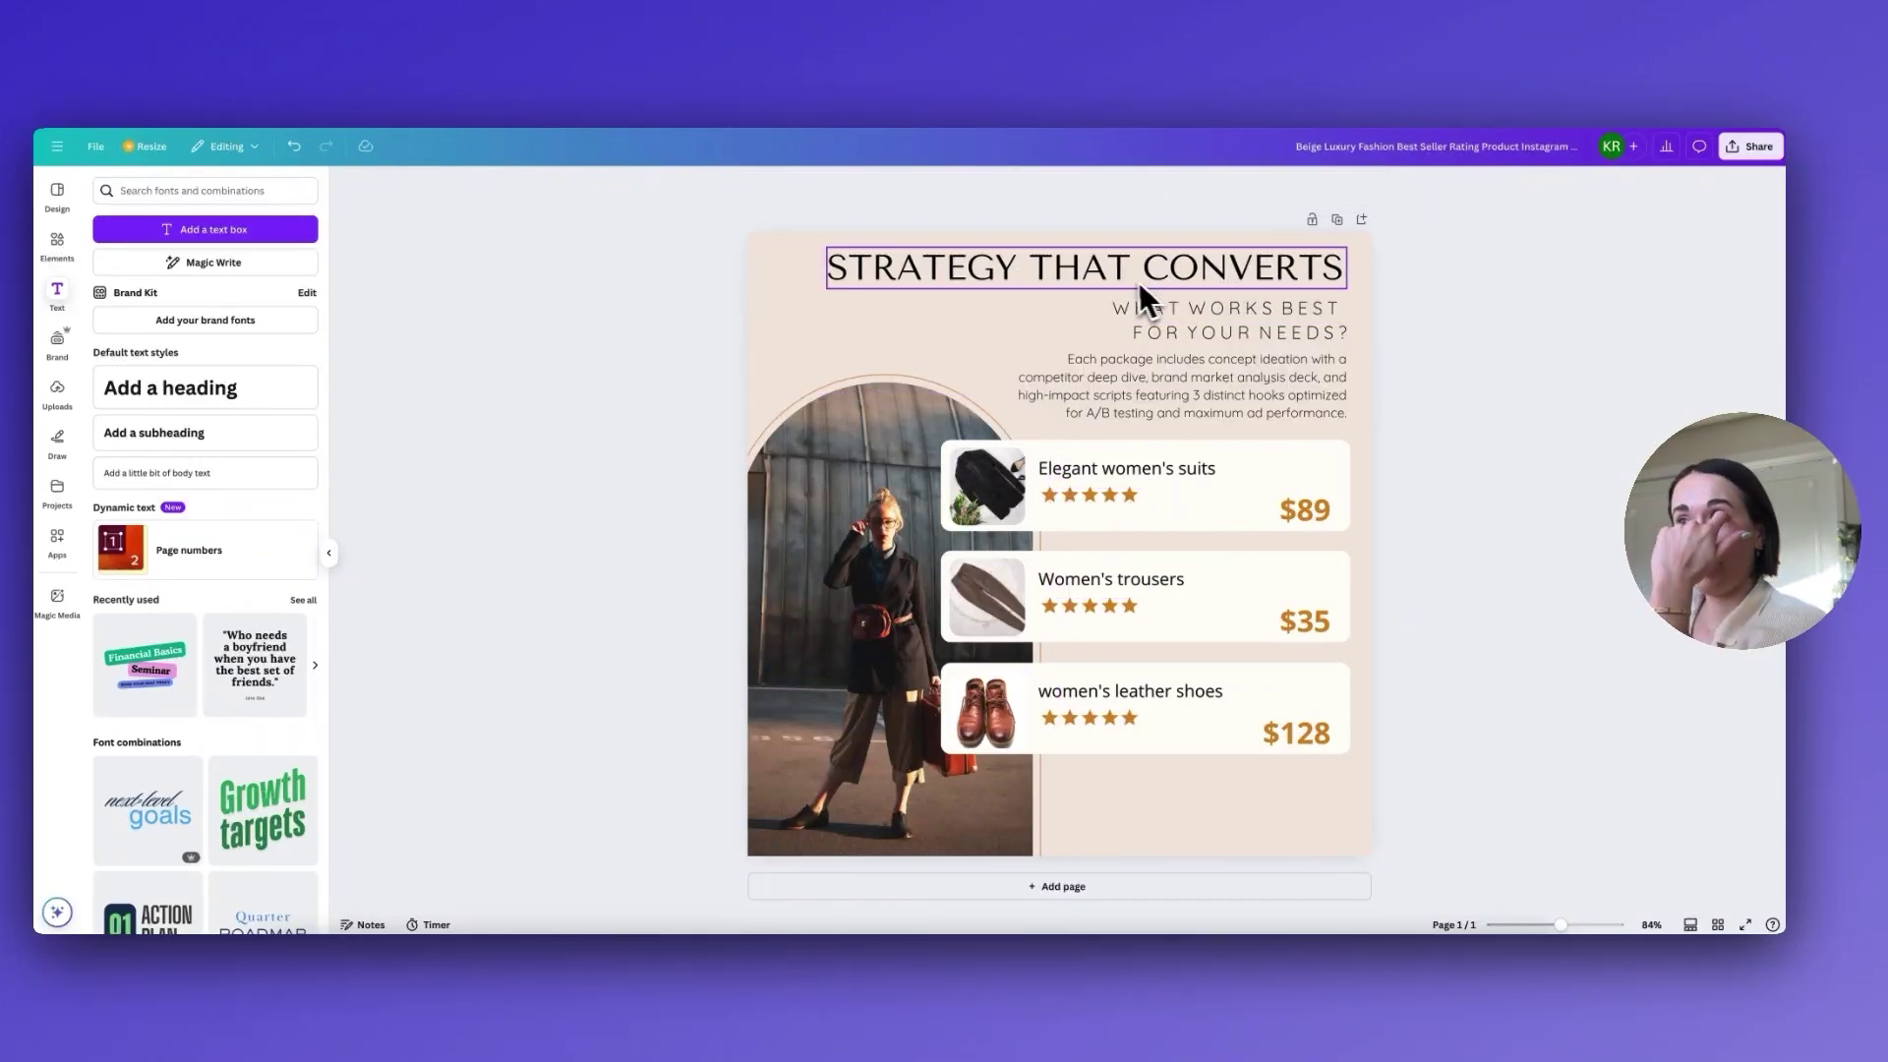
{"action": "key", "text": "ctrl+z"}
{"action": "key", "text": "ctrl+z"}
{"action": "key", "text": "ctrl+z"}
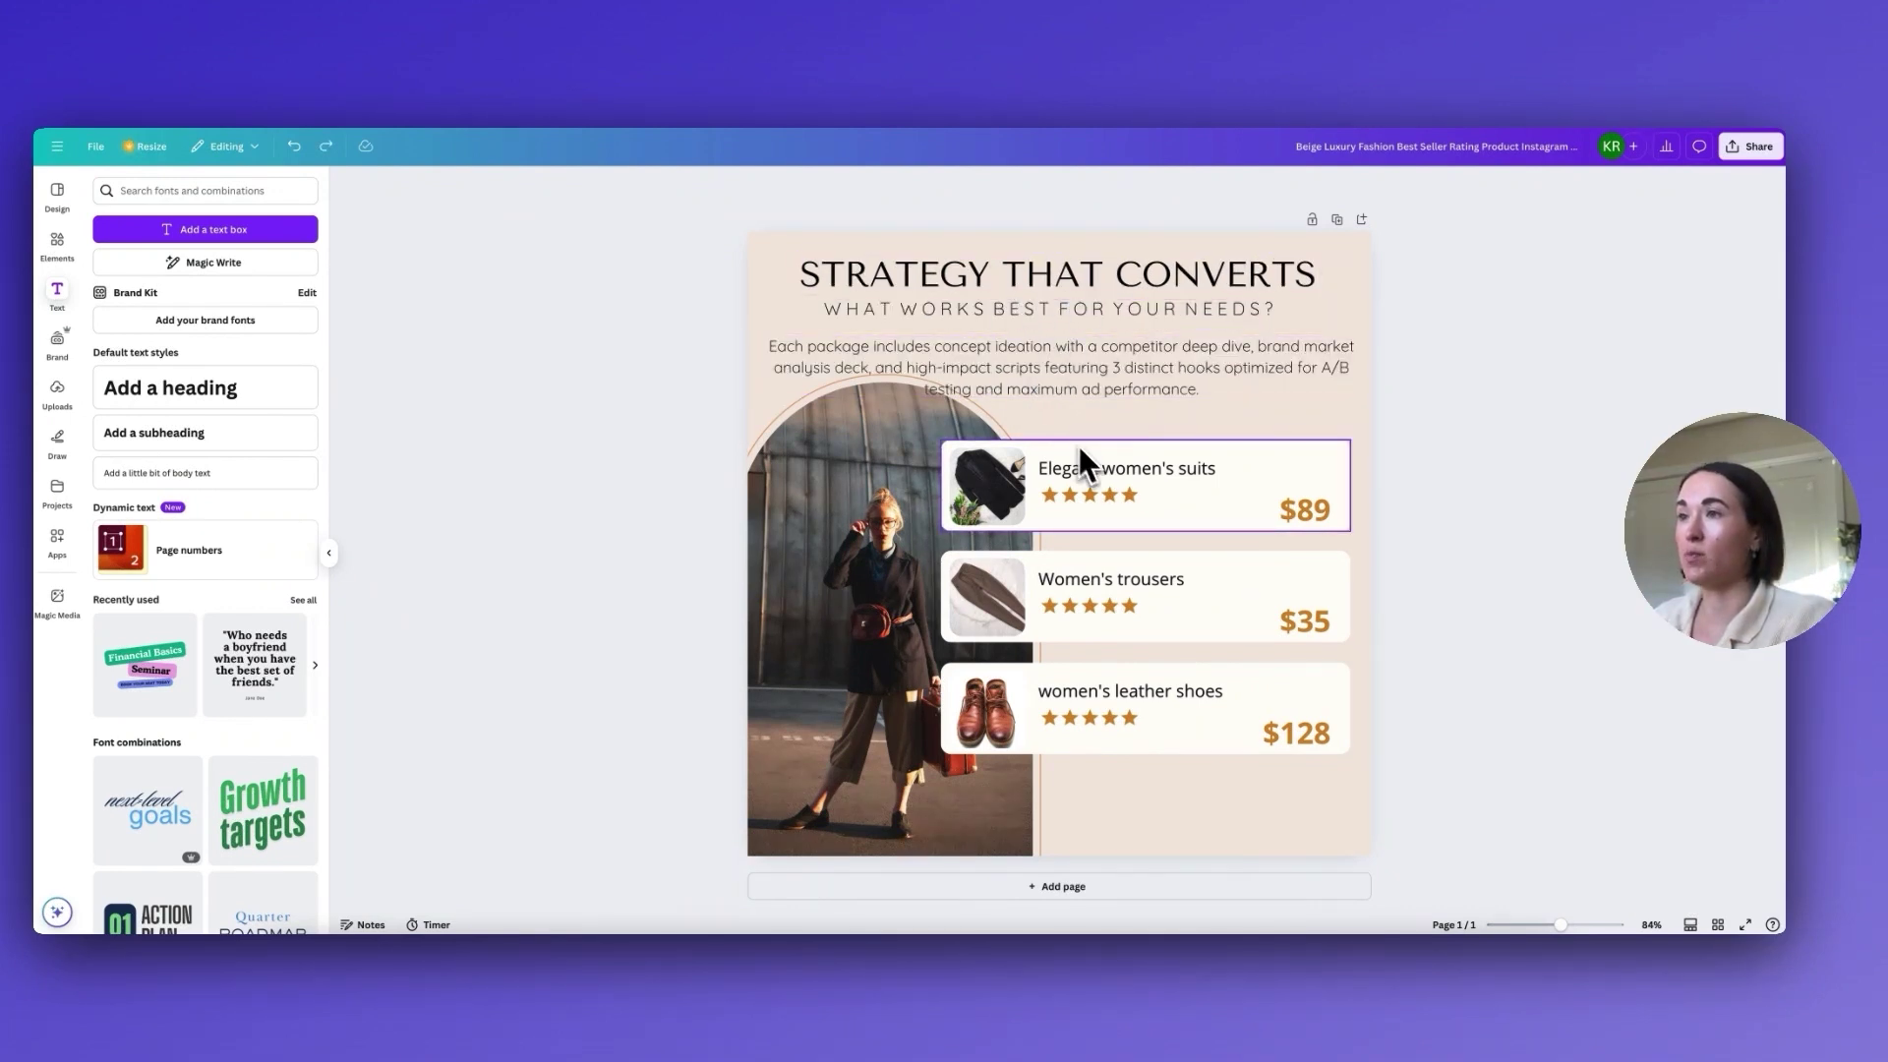
Step: Lock the arched photo in place and move all three product cards together down toward the page's lower edge
{"action": "left_click", "coordinate": [924, 457]}
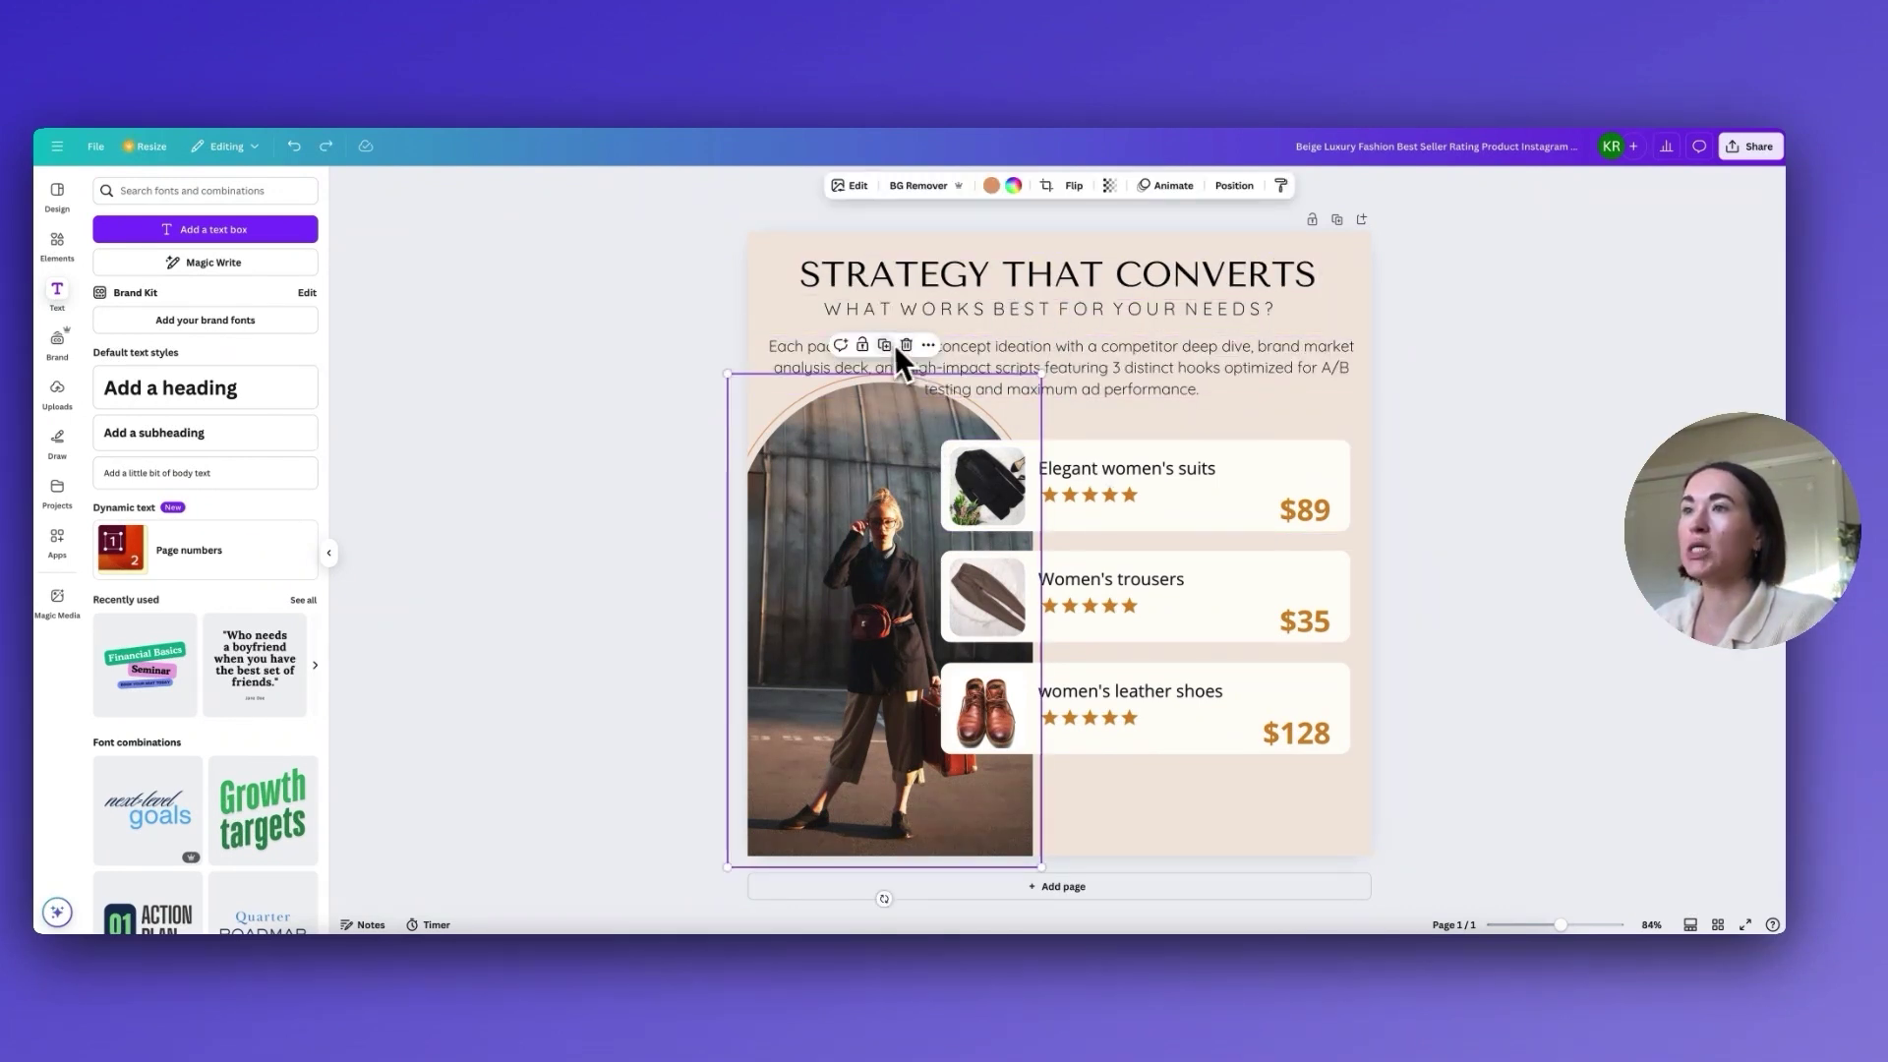
{"action": "left_click", "coordinate": [863, 345]}
{"action": "left_click_drag", "start_coordinate": [1415, 437], "coordinate": [929, 755]}
{"action": "left_click_drag", "start_coordinate": [1198, 613], "coordinate": [1201, 689]}
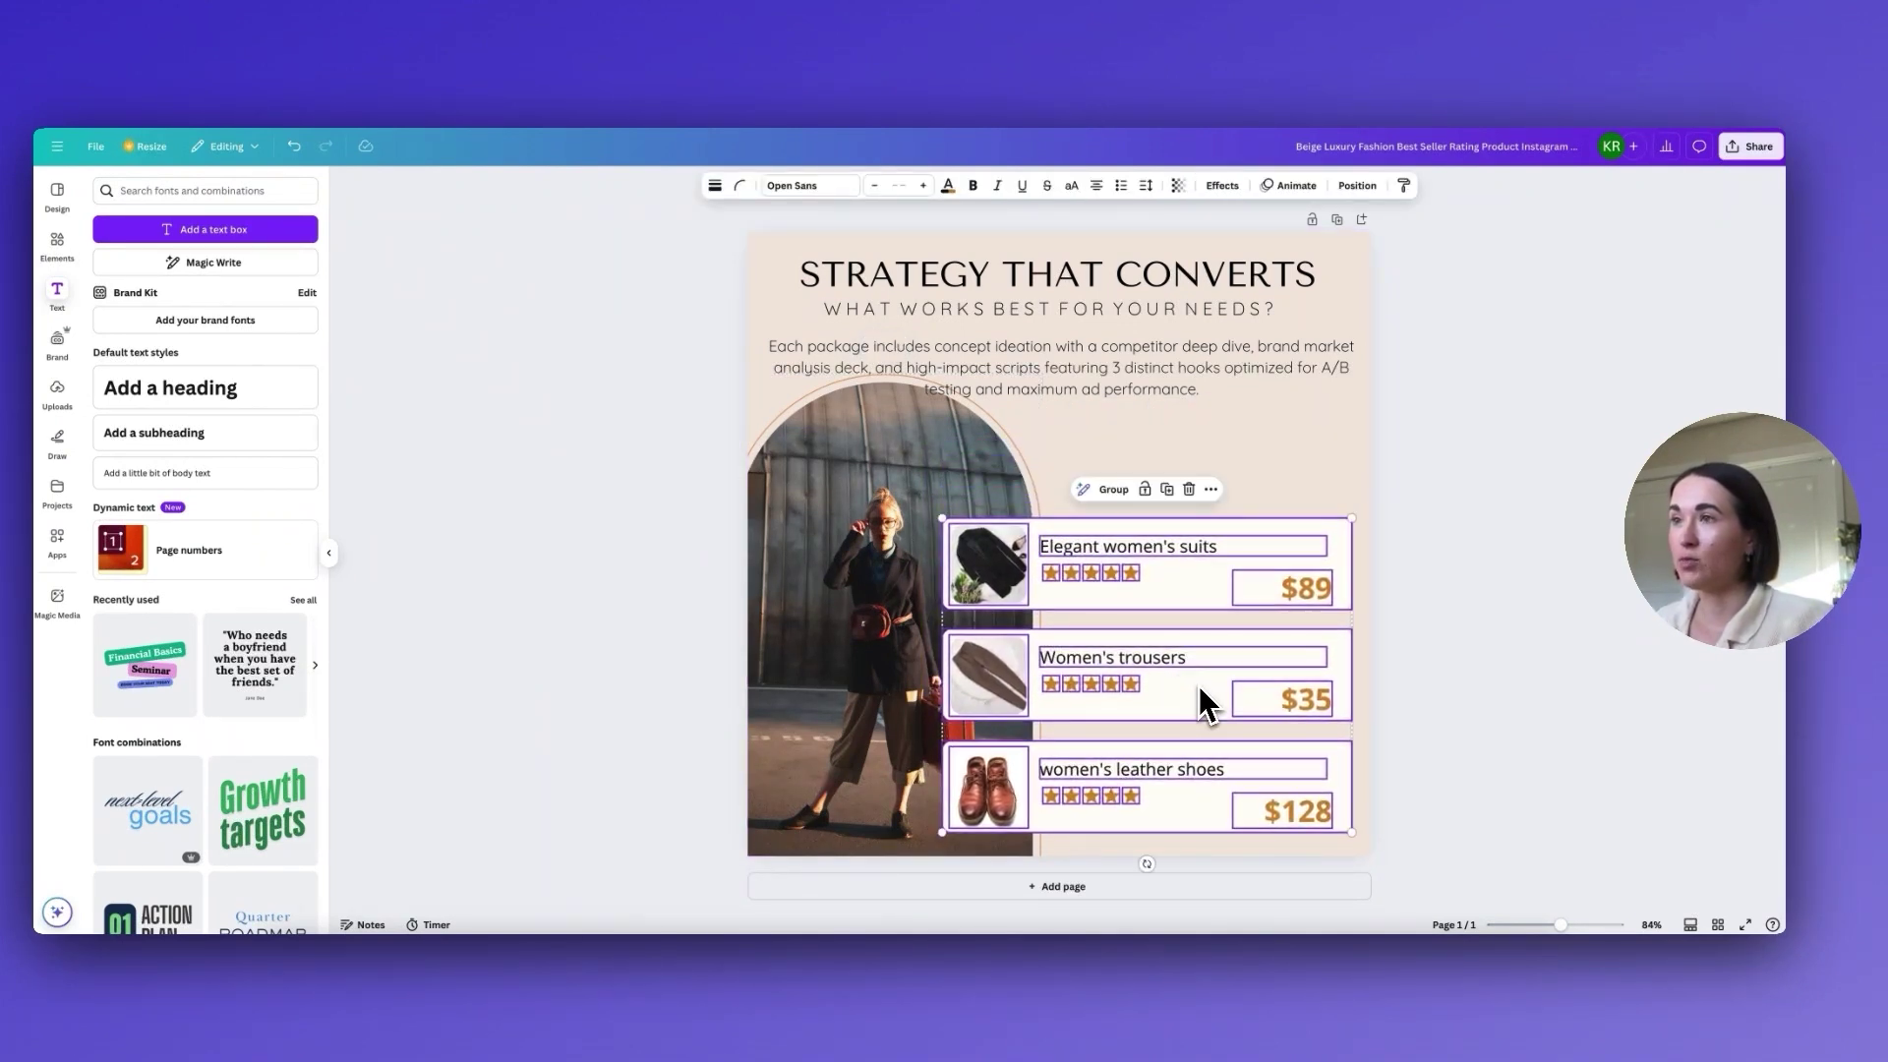
{"action": "left_click", "coordinate": [1603, 512]}
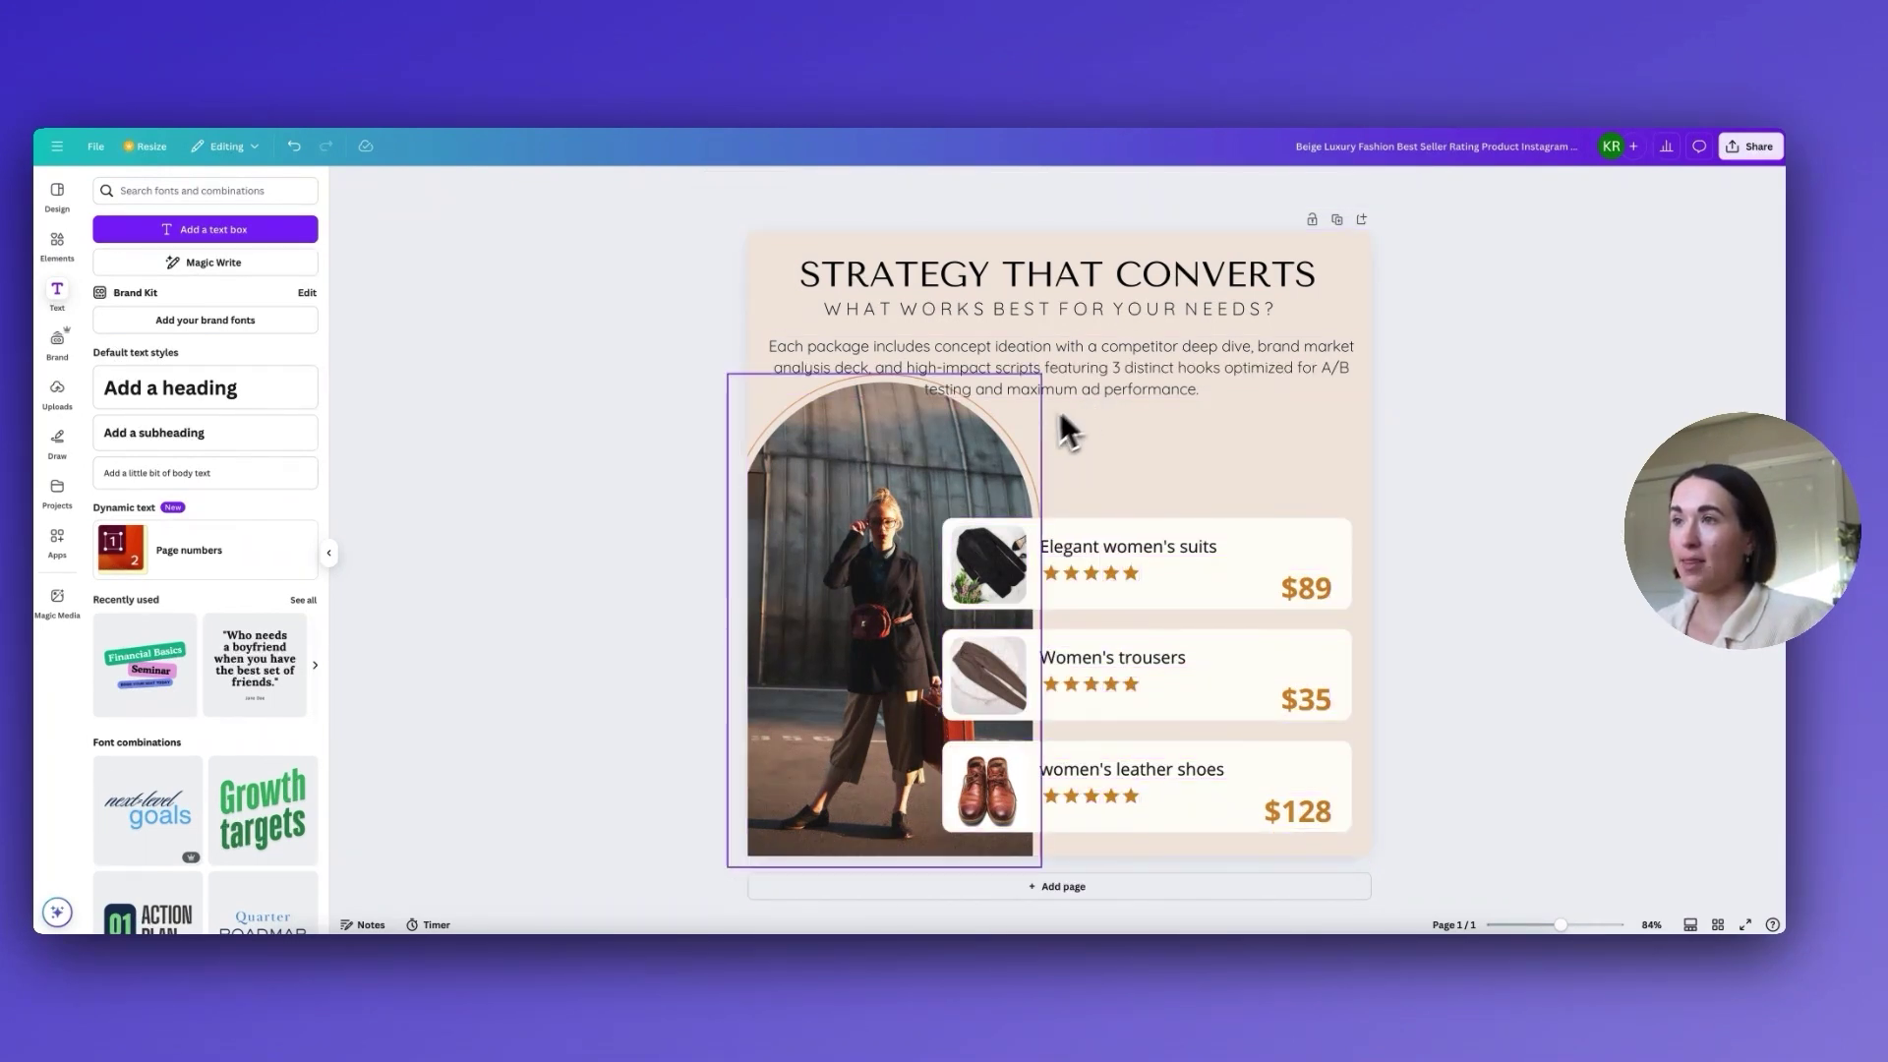
Step: Lower the package description slightly, and unlock the arched photo and move it down and slightly right
{"action": "left_click", "coordinate": [1141, 380]}
{"action": "mouse_move", "coordinate": [1140, 380]}
{"action": "left_mouse_down"}
{"action": "mouse_move", "coordinate": [1141, 434]}
{"action": "mouse_move", "coordinate": [1138, 405]}
{"action": "left_mouse_up"}
{"action": "left_click", "coordinate": [867, 482]}
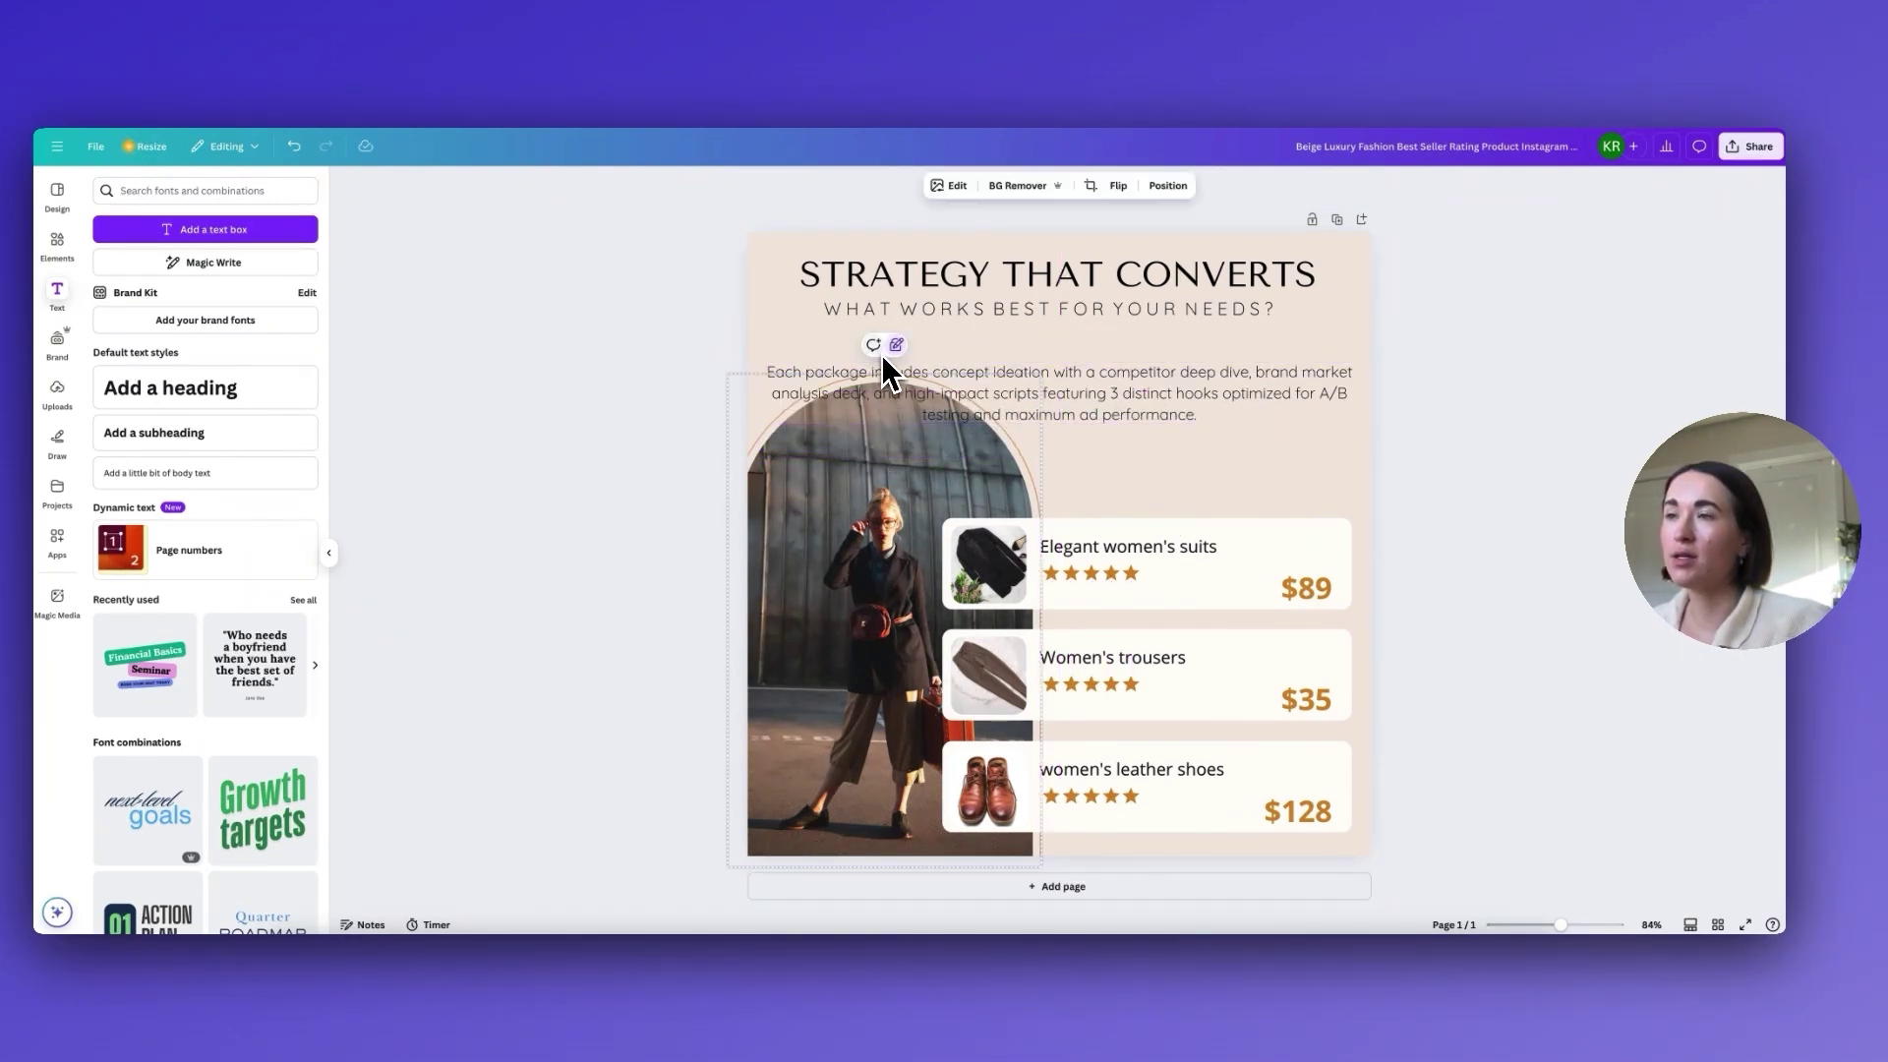
{"action": "left_click_drag", "start_coordinate": [898, 452], "coordinate": [895, 535]}
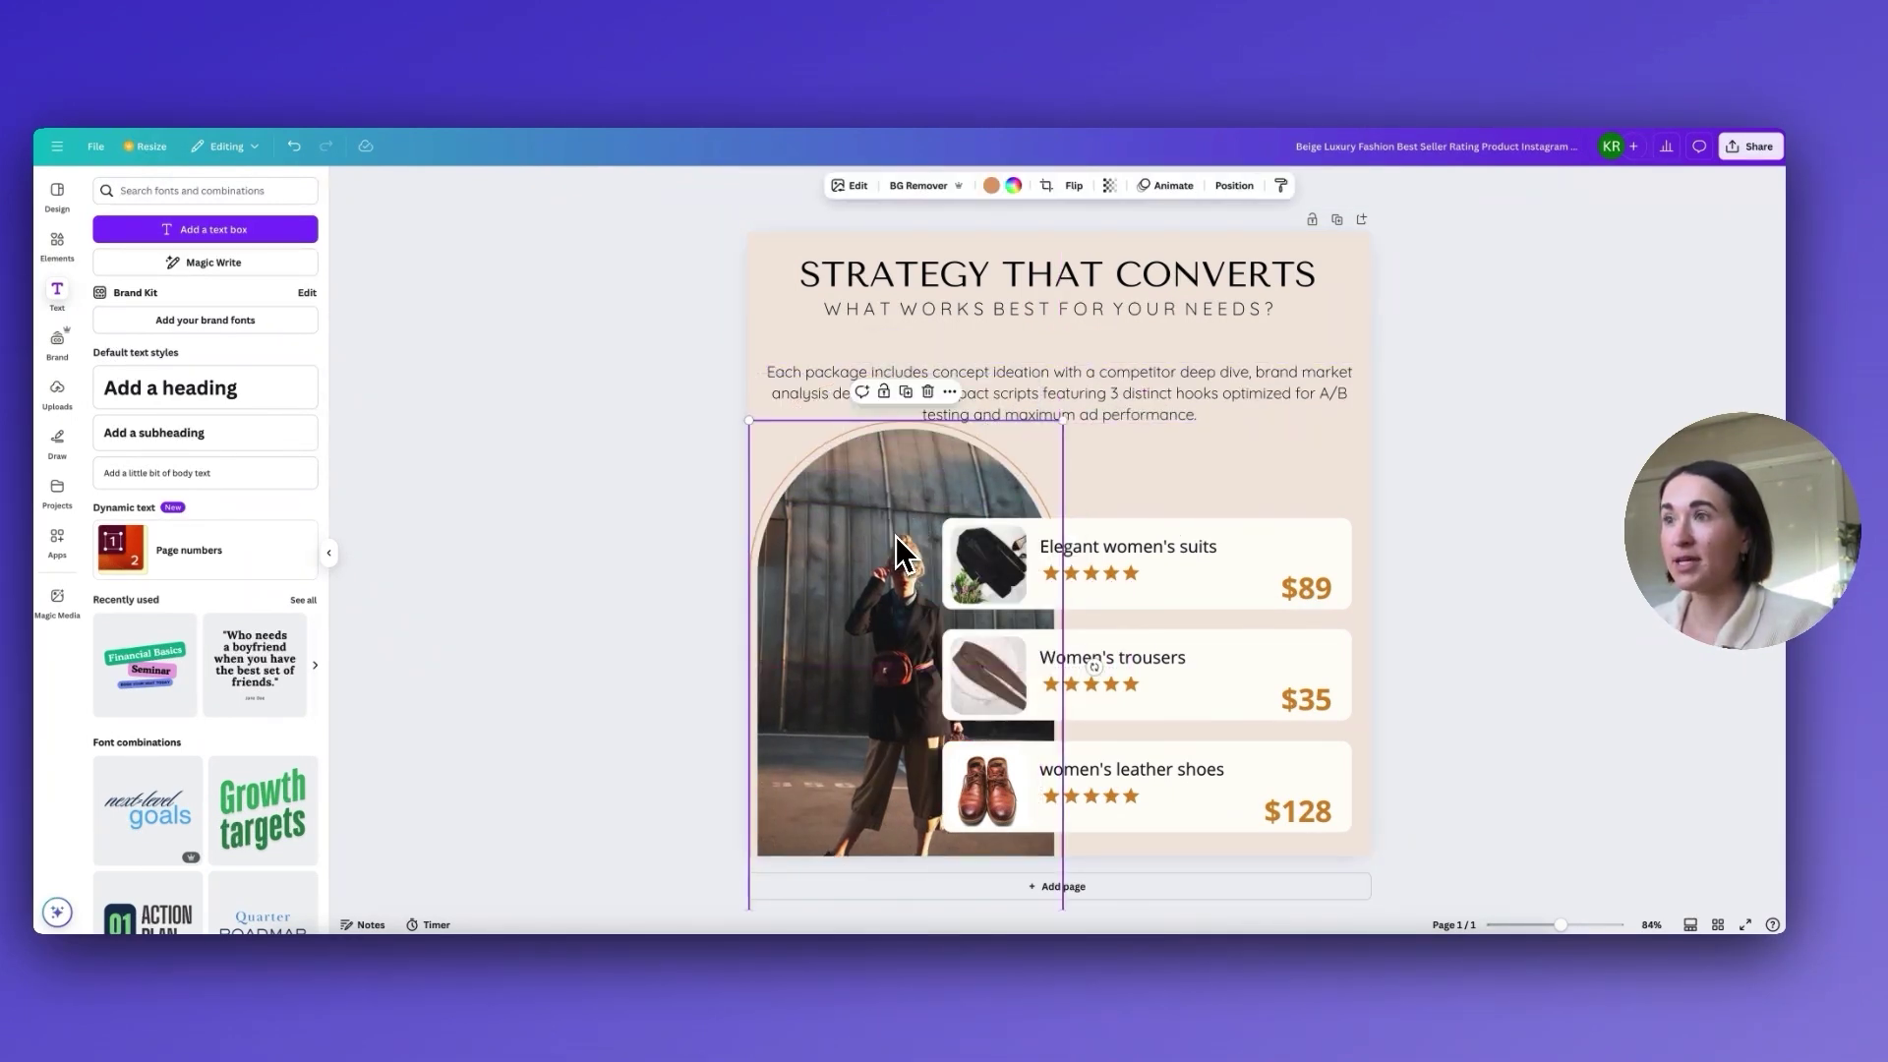
Step: Tighten the vertical spacing of the heading, subheading and package description so the text block sits clear above the arched photo
{"action": "left_click_drag", "start_coordinate": [1077, 412], "coordinate": [1077, 395]}
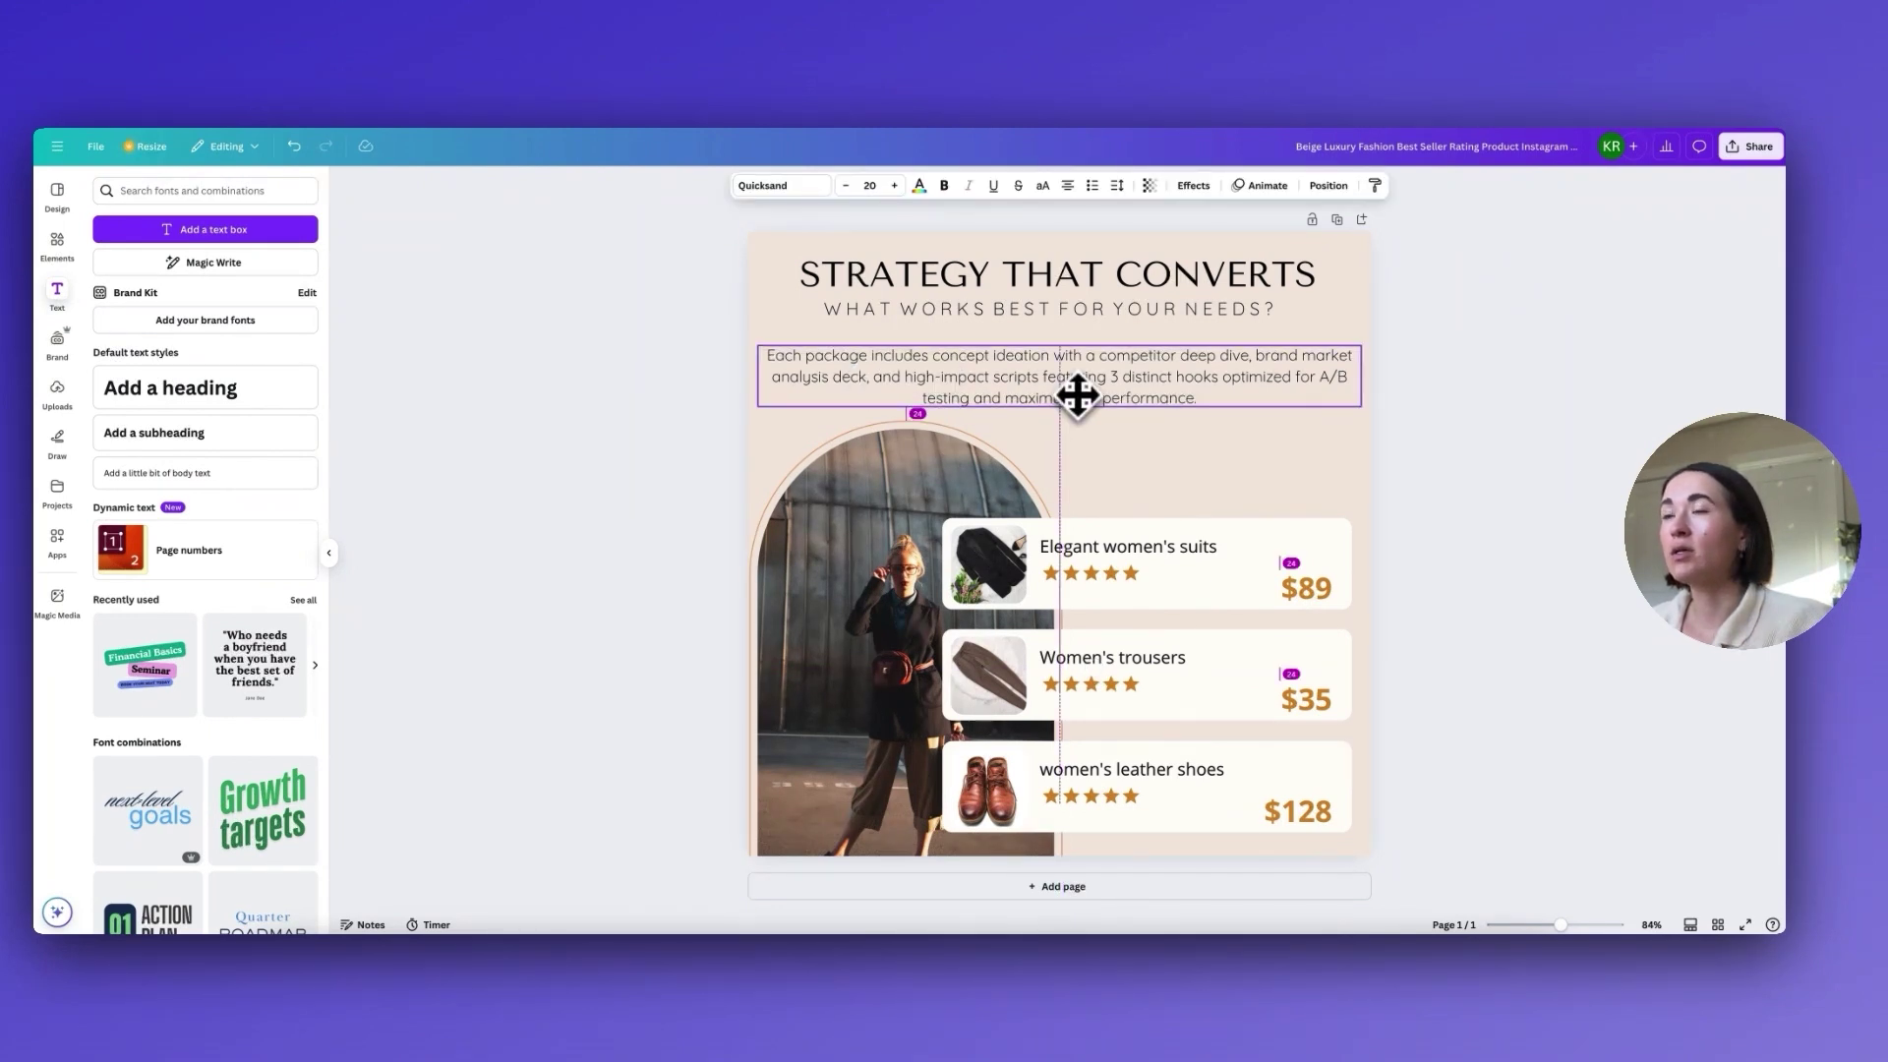
{"action": "mouse_move", "coordinate": [1139, 309]}
{"action": "left_mouse_down"}
{"action": "mouse_move", "coordinate": [1144, 326]}
{"action": "mouse_move", "coordinate": [1155, 281]}
{"action": "left_mouse_up"}
{"action": "left_click", "coordinate": [1563, 496]}
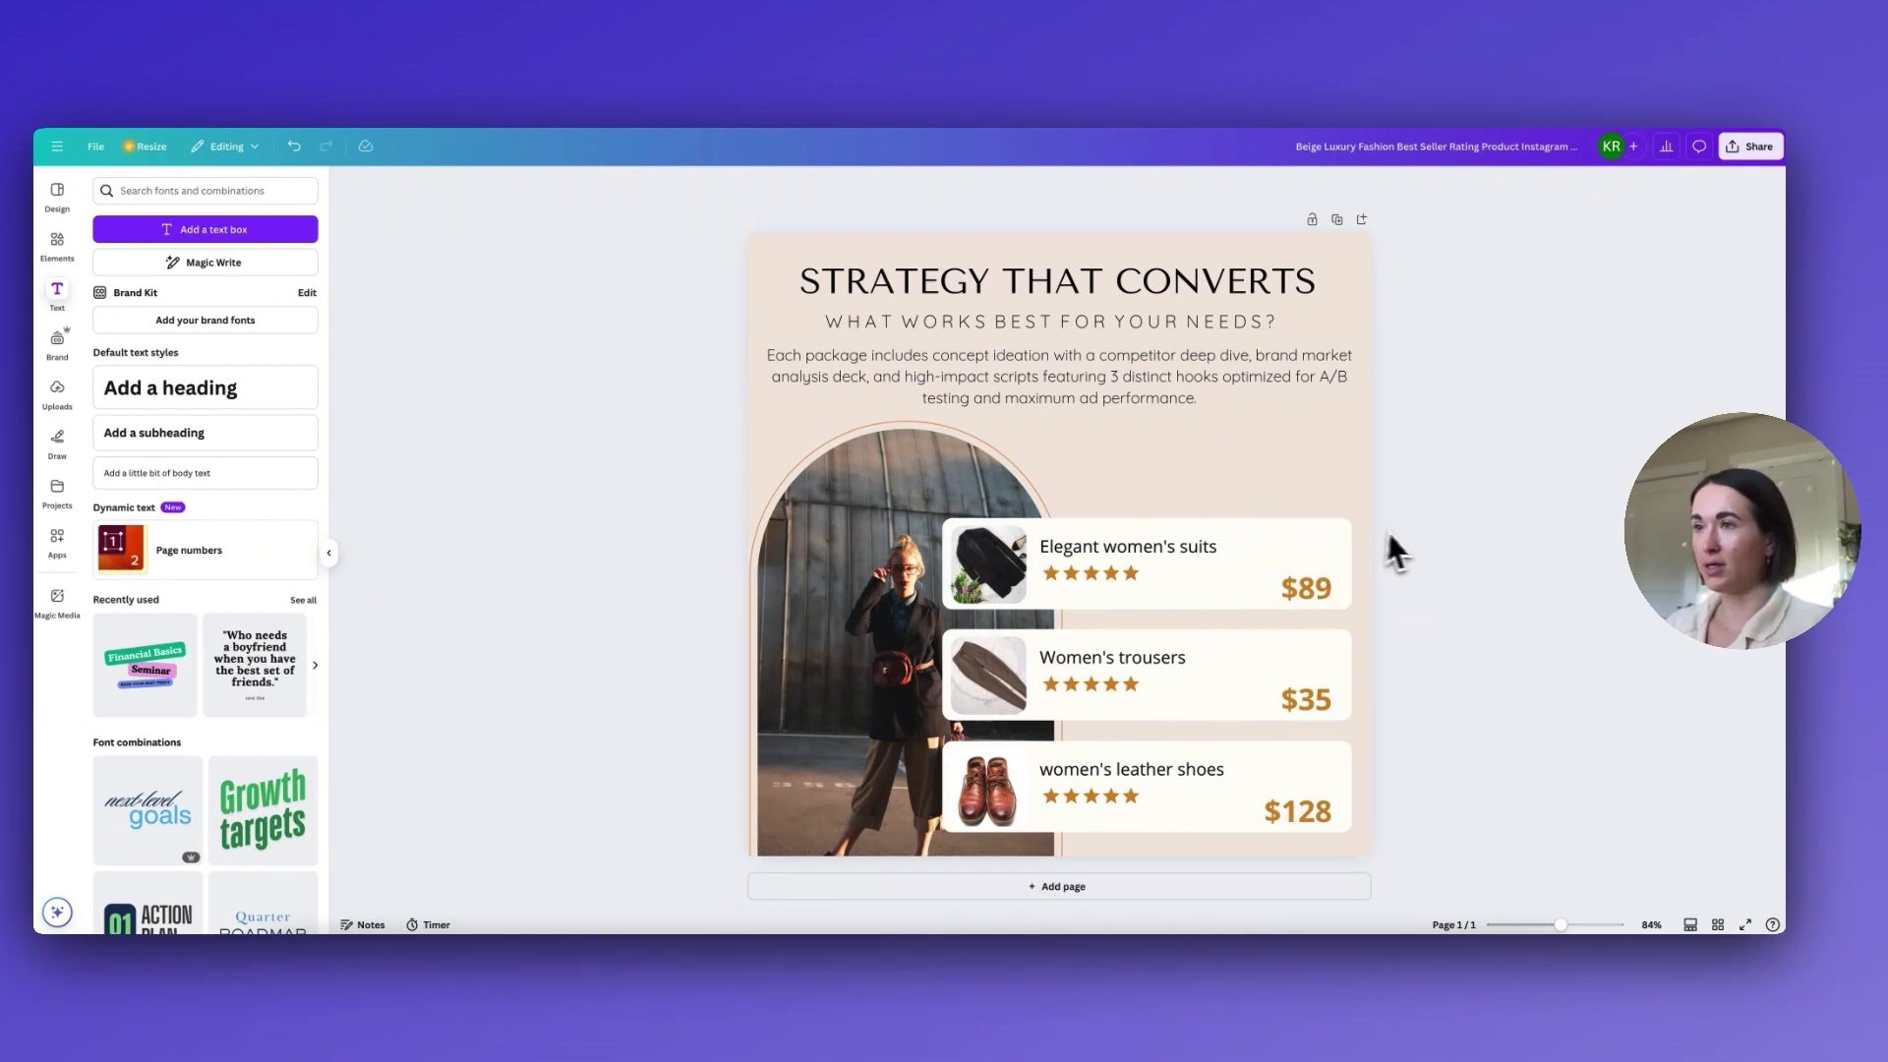
Step: Lock the arched photo and move the three product cards together up beneath the package description, overlapping the photo's edge
{"action": "left_click", "coordinate": [934, 497]}
{"action": "left_click", "coordinate": [884, 391]}
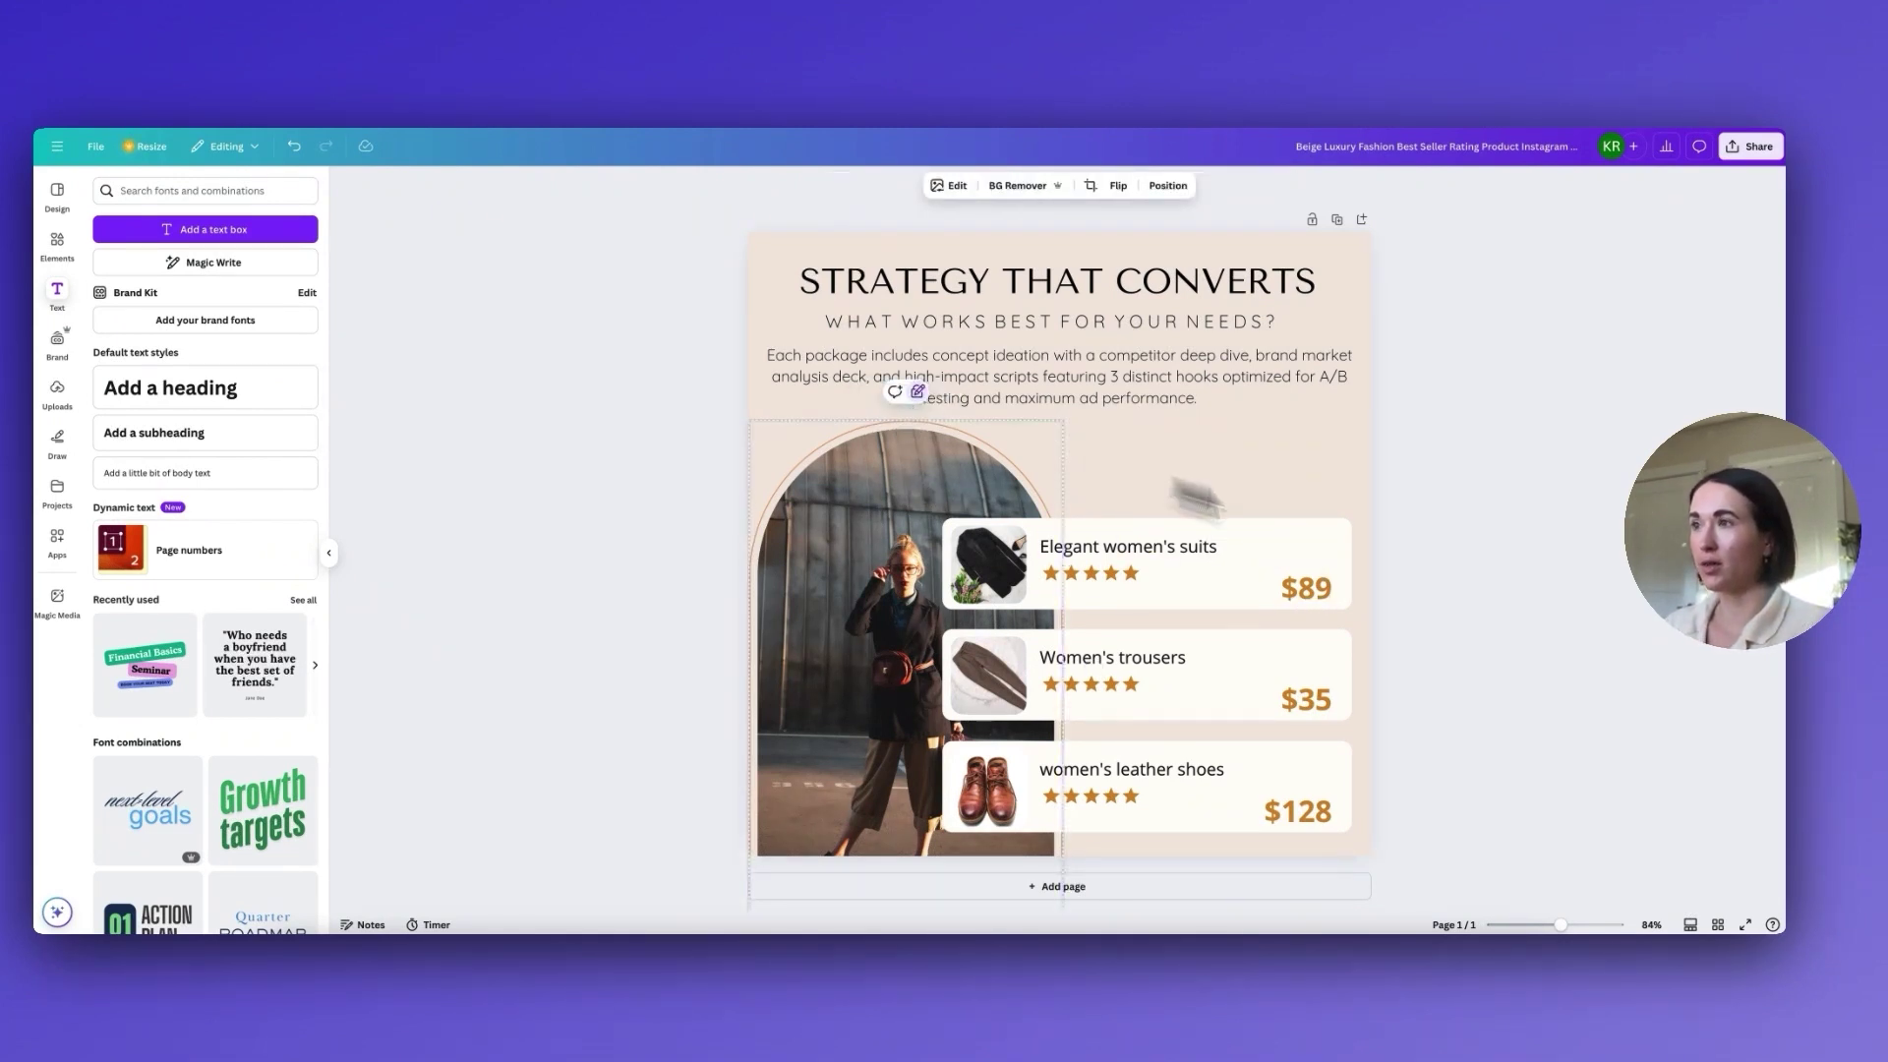
{"action": "left_click_drag", "start_coordinate": [1439, 529], "coordinate": [973, 845]}
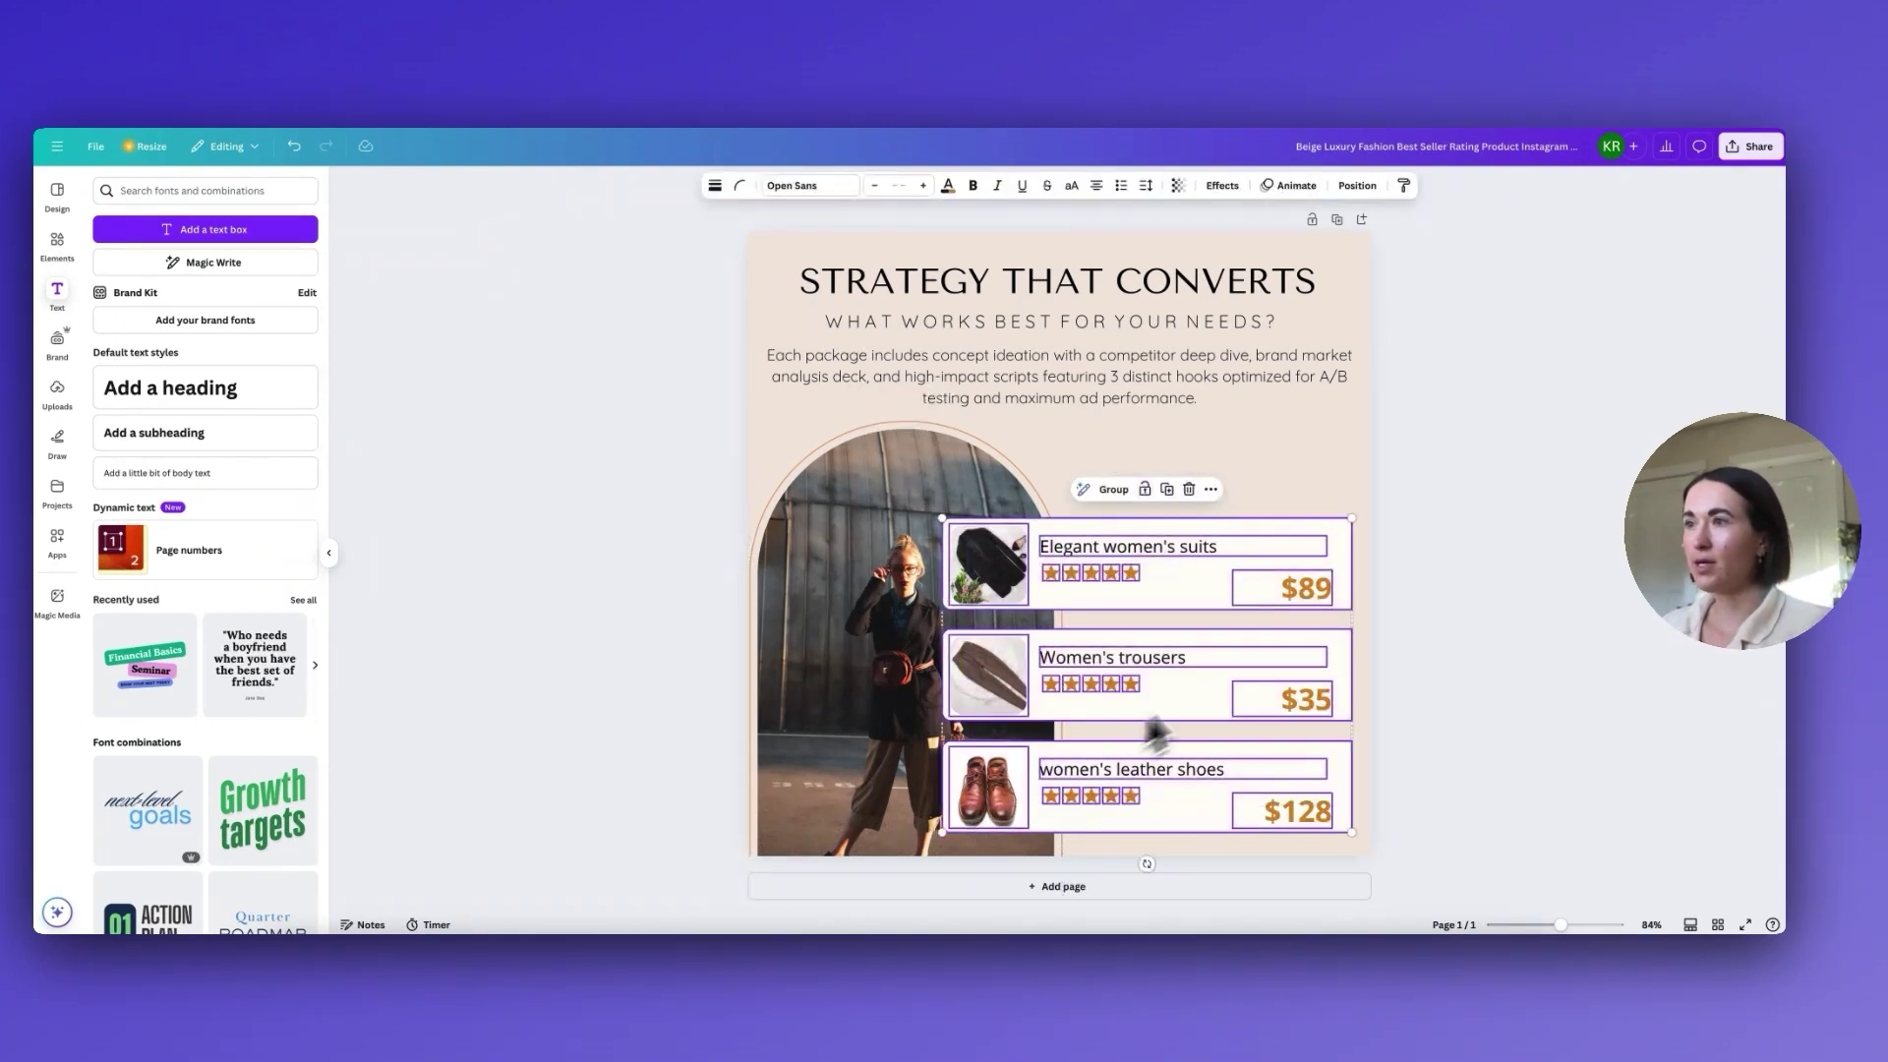
{"action": "left_click_drag", "start_coordinate": [1207, 686], "coordinate": [1215, 626]}
Step: Unlock the arched photo, detach the template's fashion image from its frame and delete that image
{"action": "left_click", "coordinate": [940, 674]}
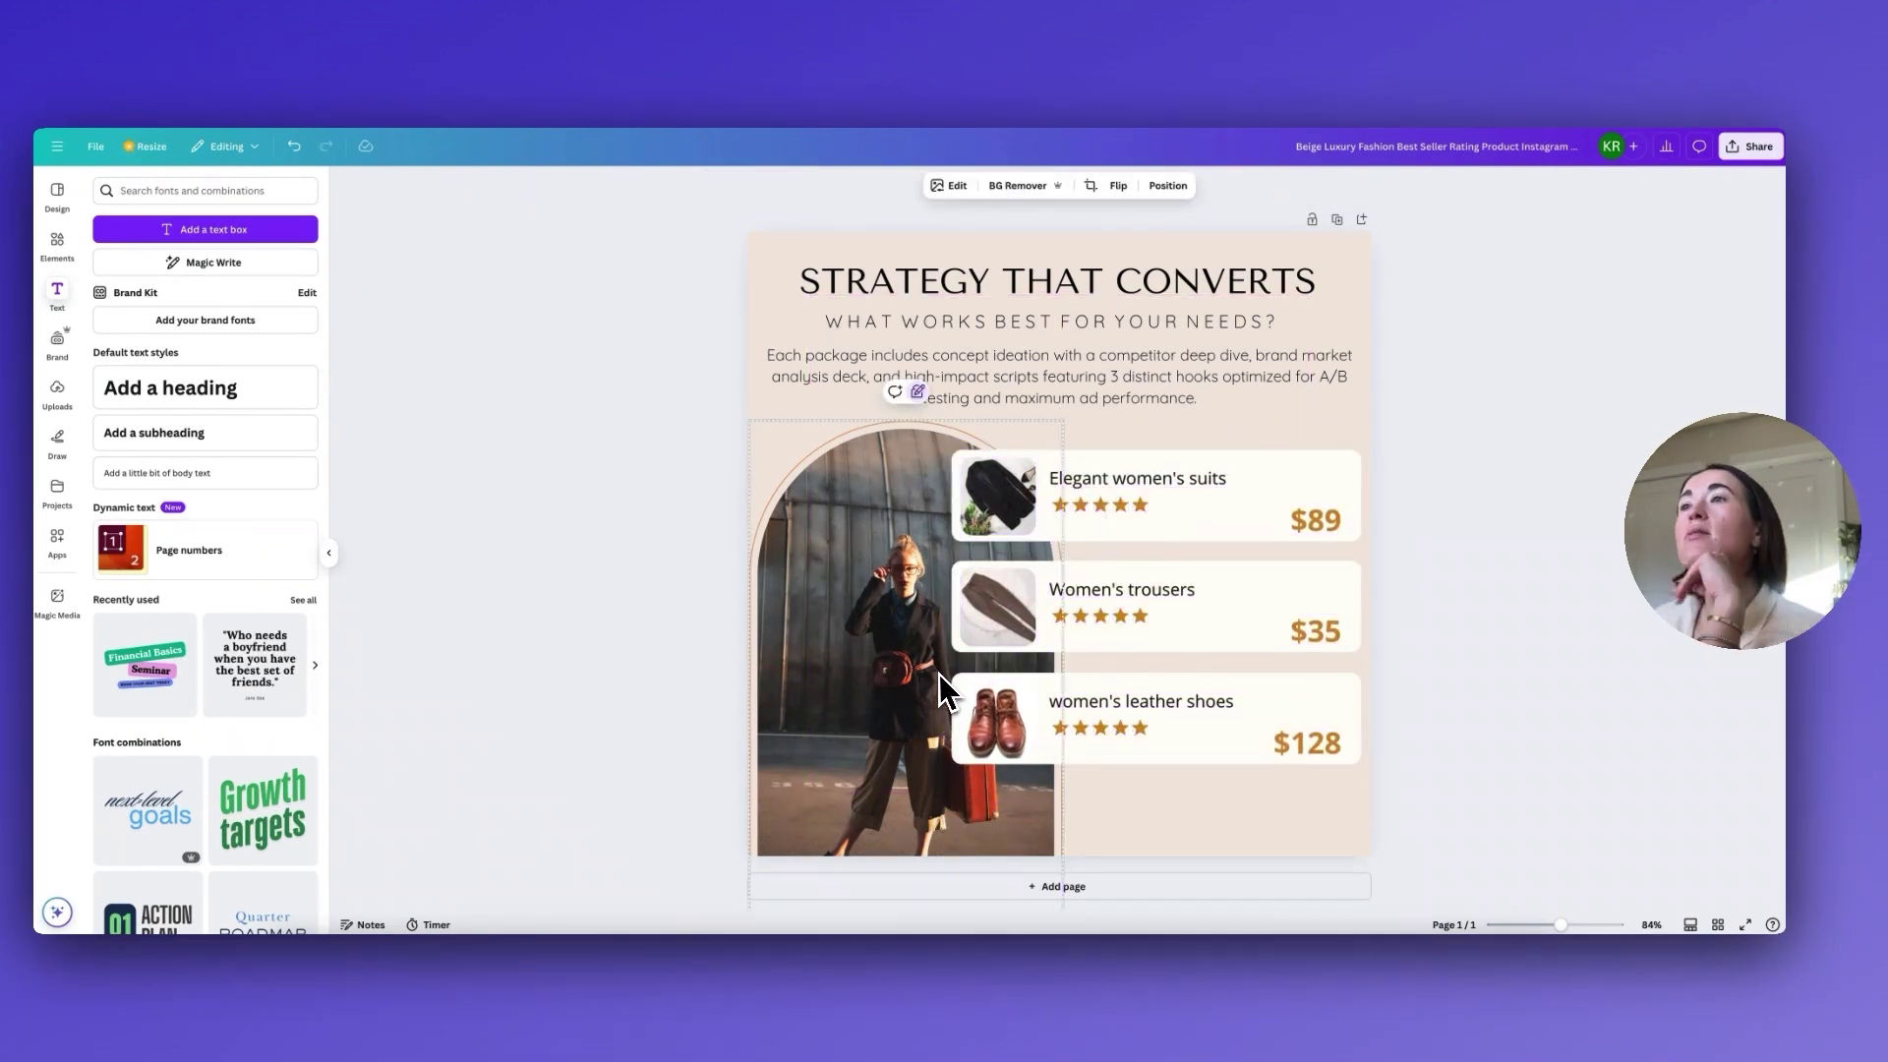
{"action": "right_click", "coordinate": [893, 507]}
{"action": "left_click", "coordinate": [869, 539]}
{"action": "right_click", "coordinate": [869, 538]}
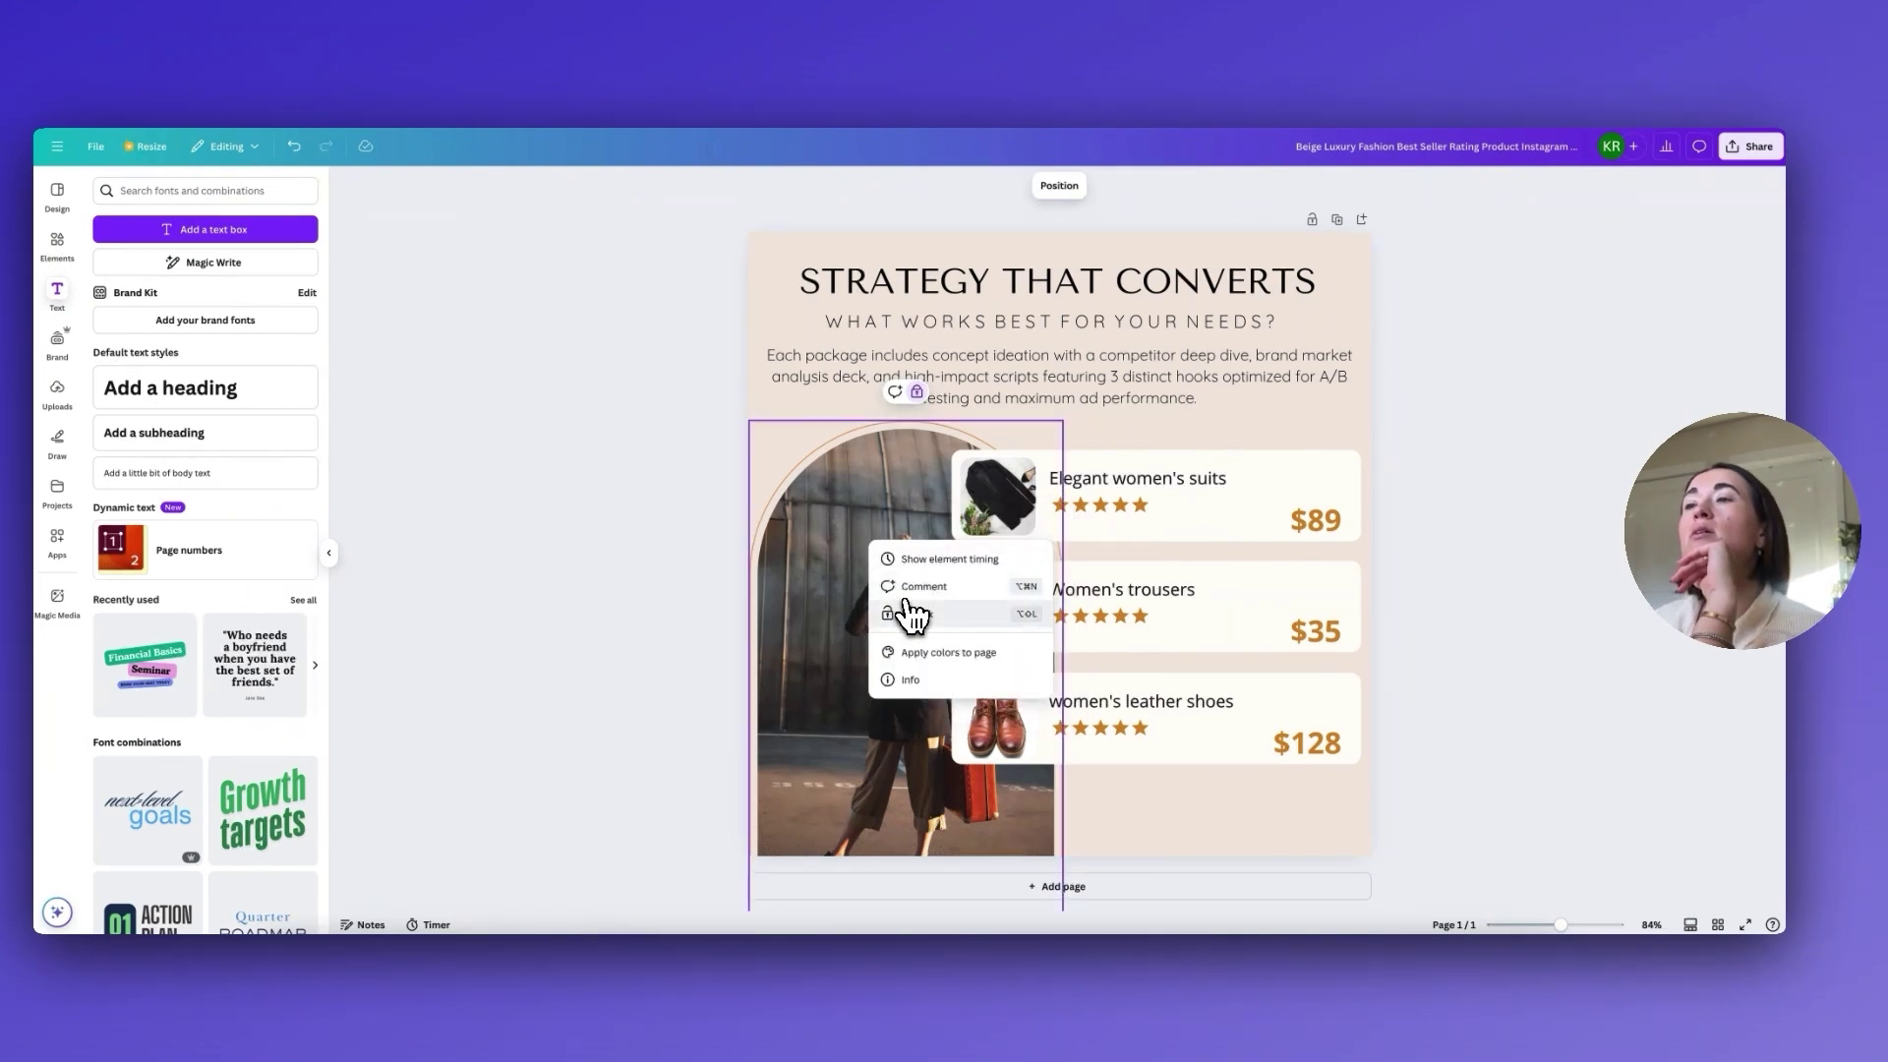
{"action": "left_click", "coordinate": [946, 670]}
{"action": "key", "text": "Delete"}
Step: Fill the arched frame with the uploaded portrait of the woman carrying a jacket against an olive background
{"action": "left_click", "coordinate": [855, 637]}
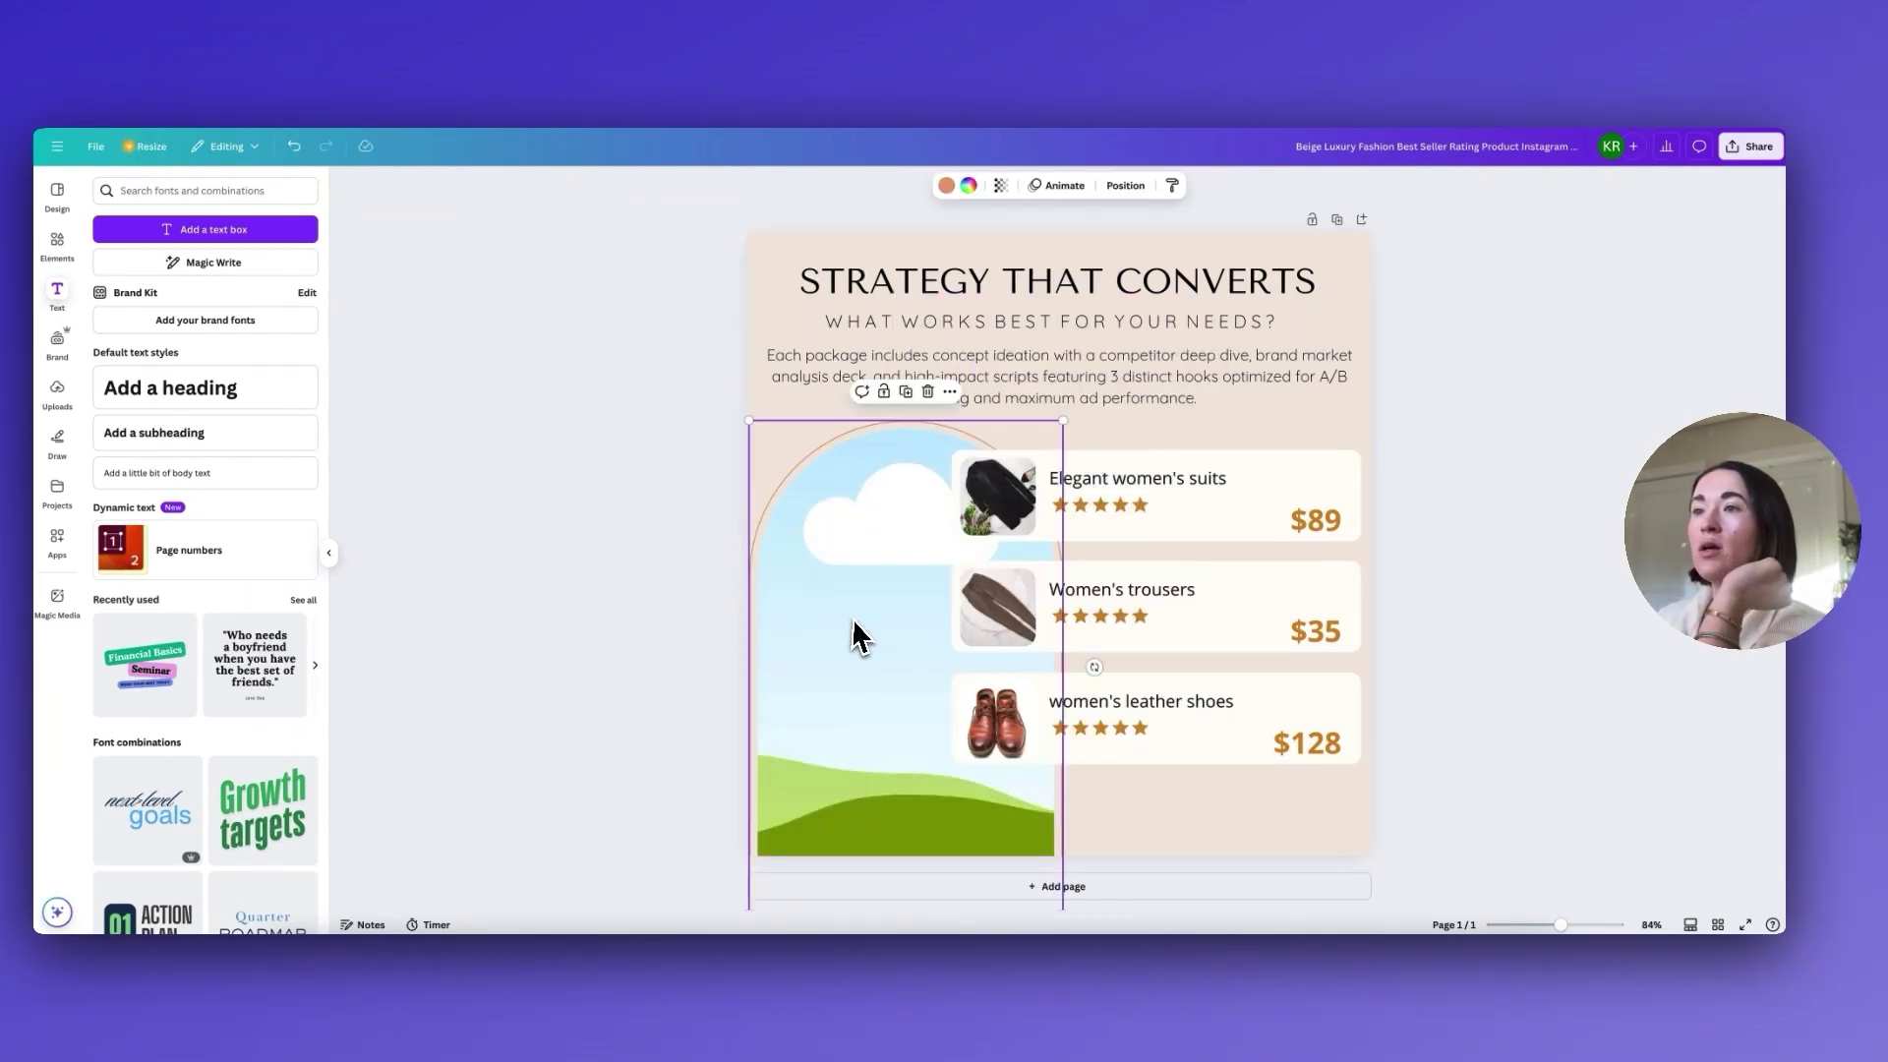
{"action": "right_click", "coordinate": [854, 616]}
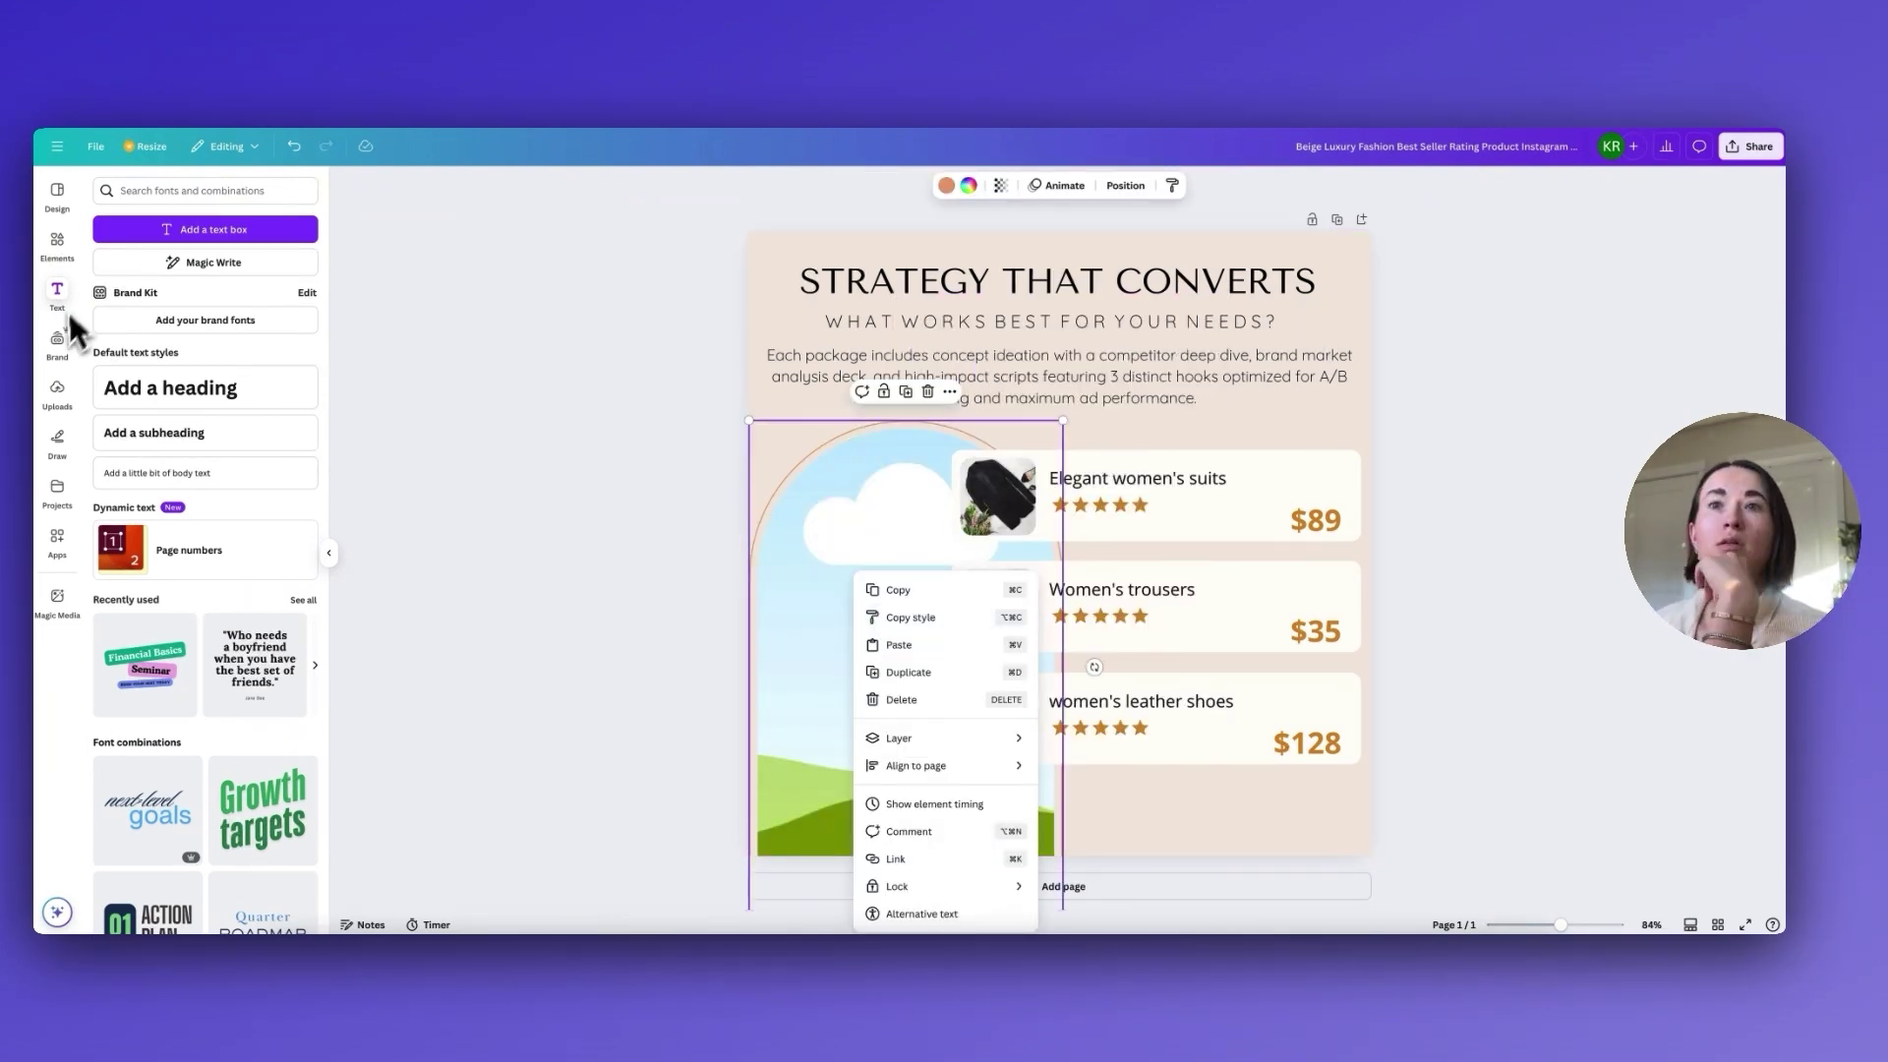
{"action": "left_click", "coordinate": [59, 411]}
{"action": "left_click", "coordinate": [59, 398]}
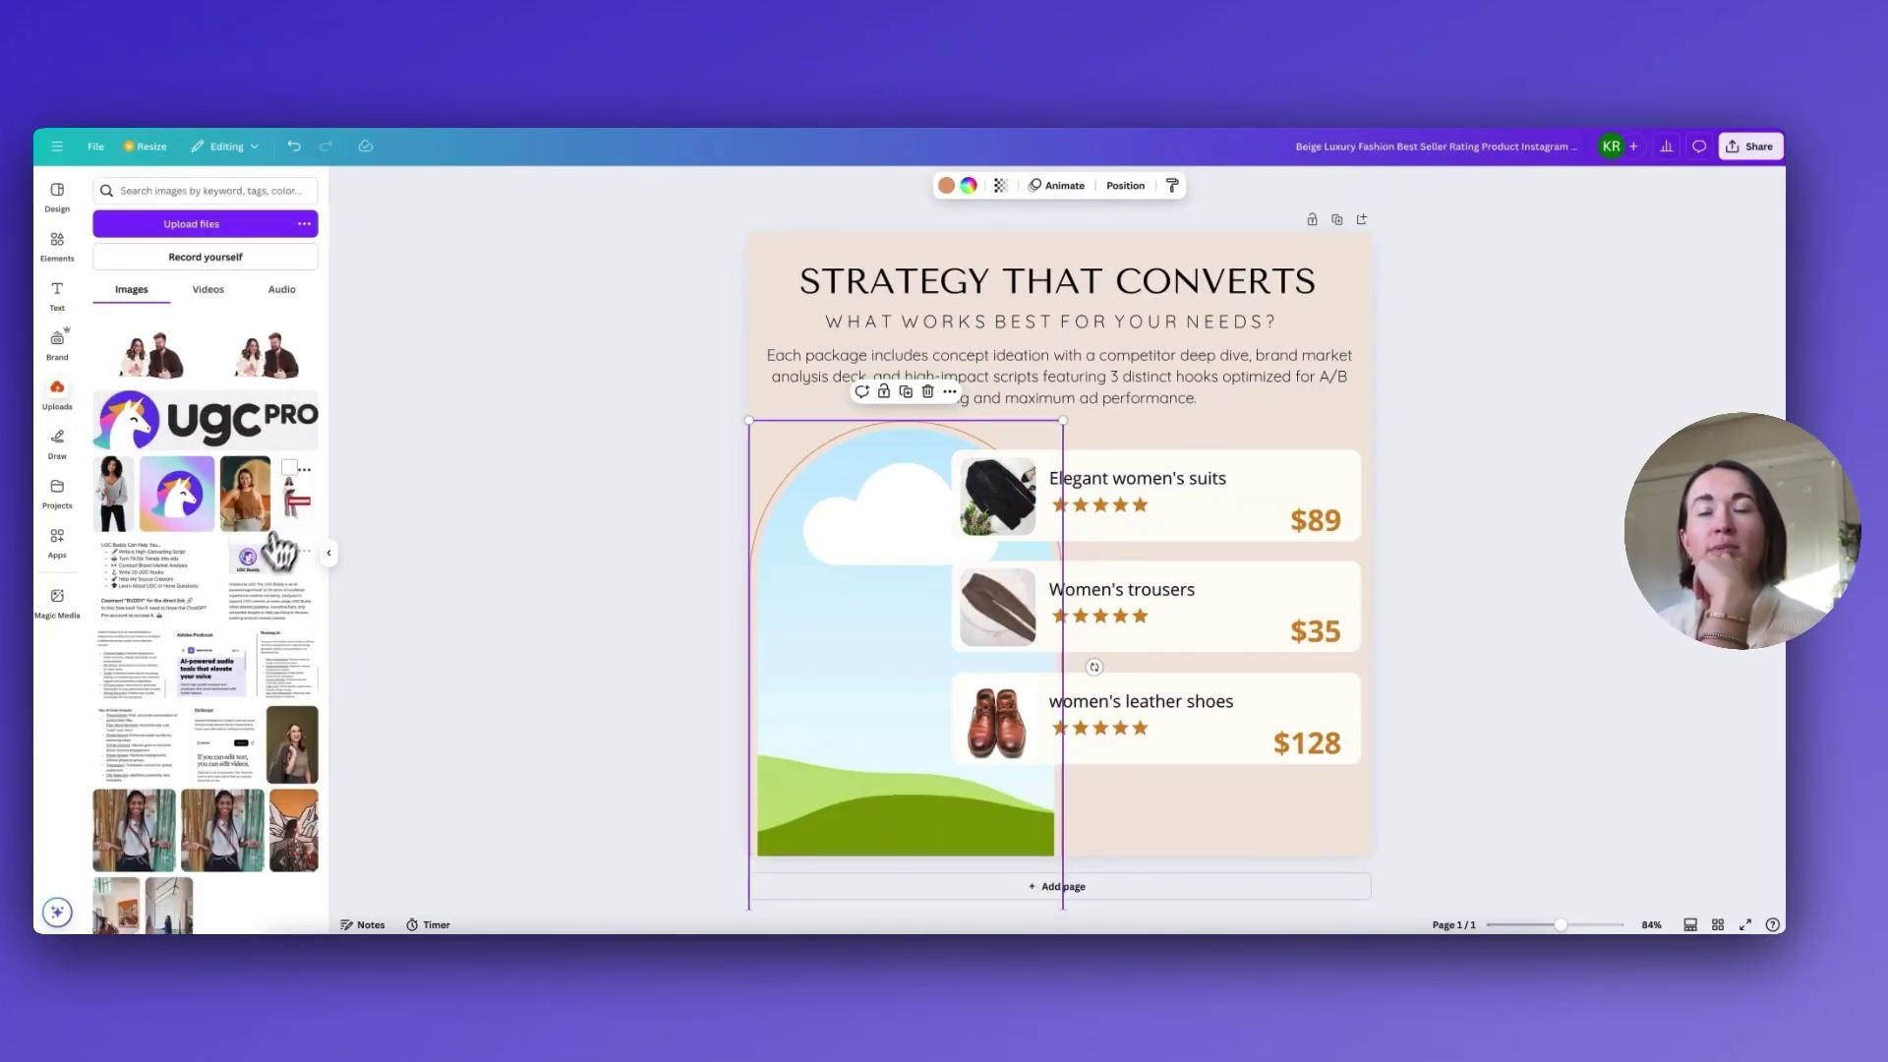
{"action": "left_click_drag", "start_coordinate": [260, 512], "coordinate": [847, 590]}
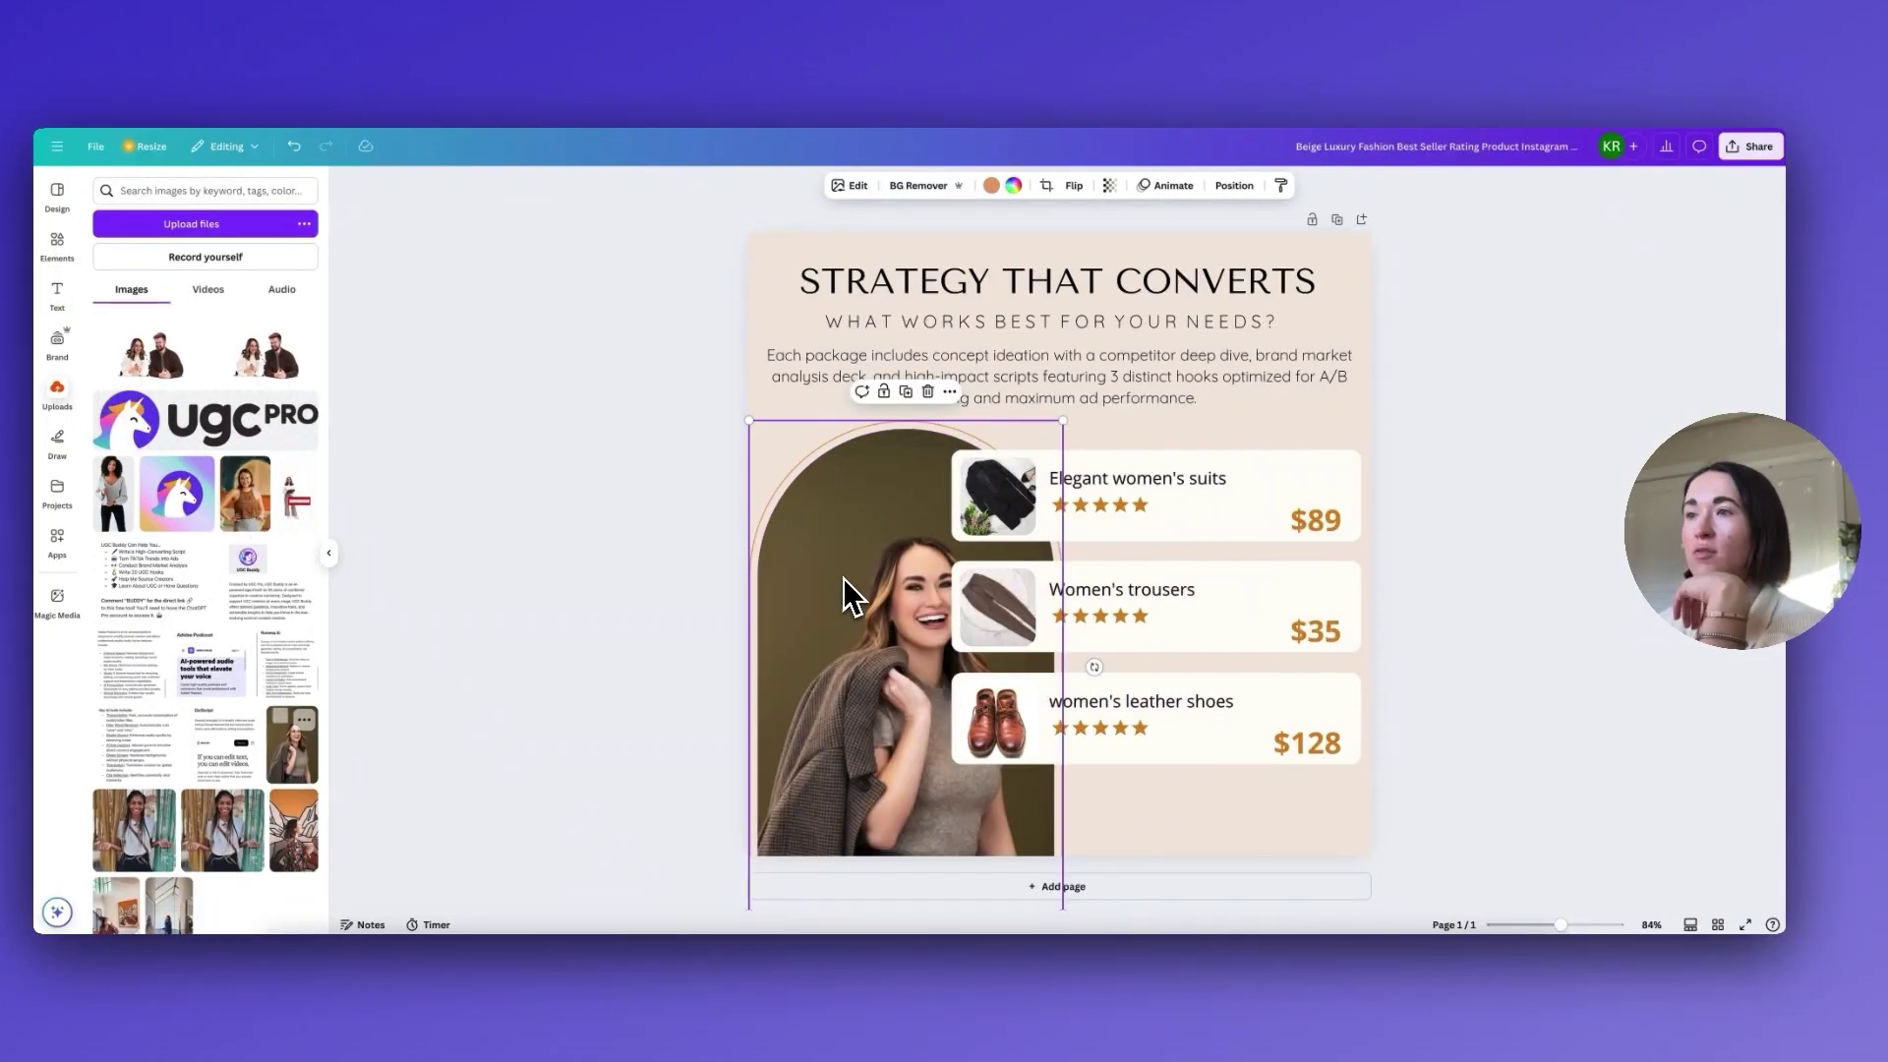
Step: Enlarge the portrait inside the arched frame's crop and shift it so the woman's face sits away from the cards
{"action": "double_click", "coordinate": [889, 551]}
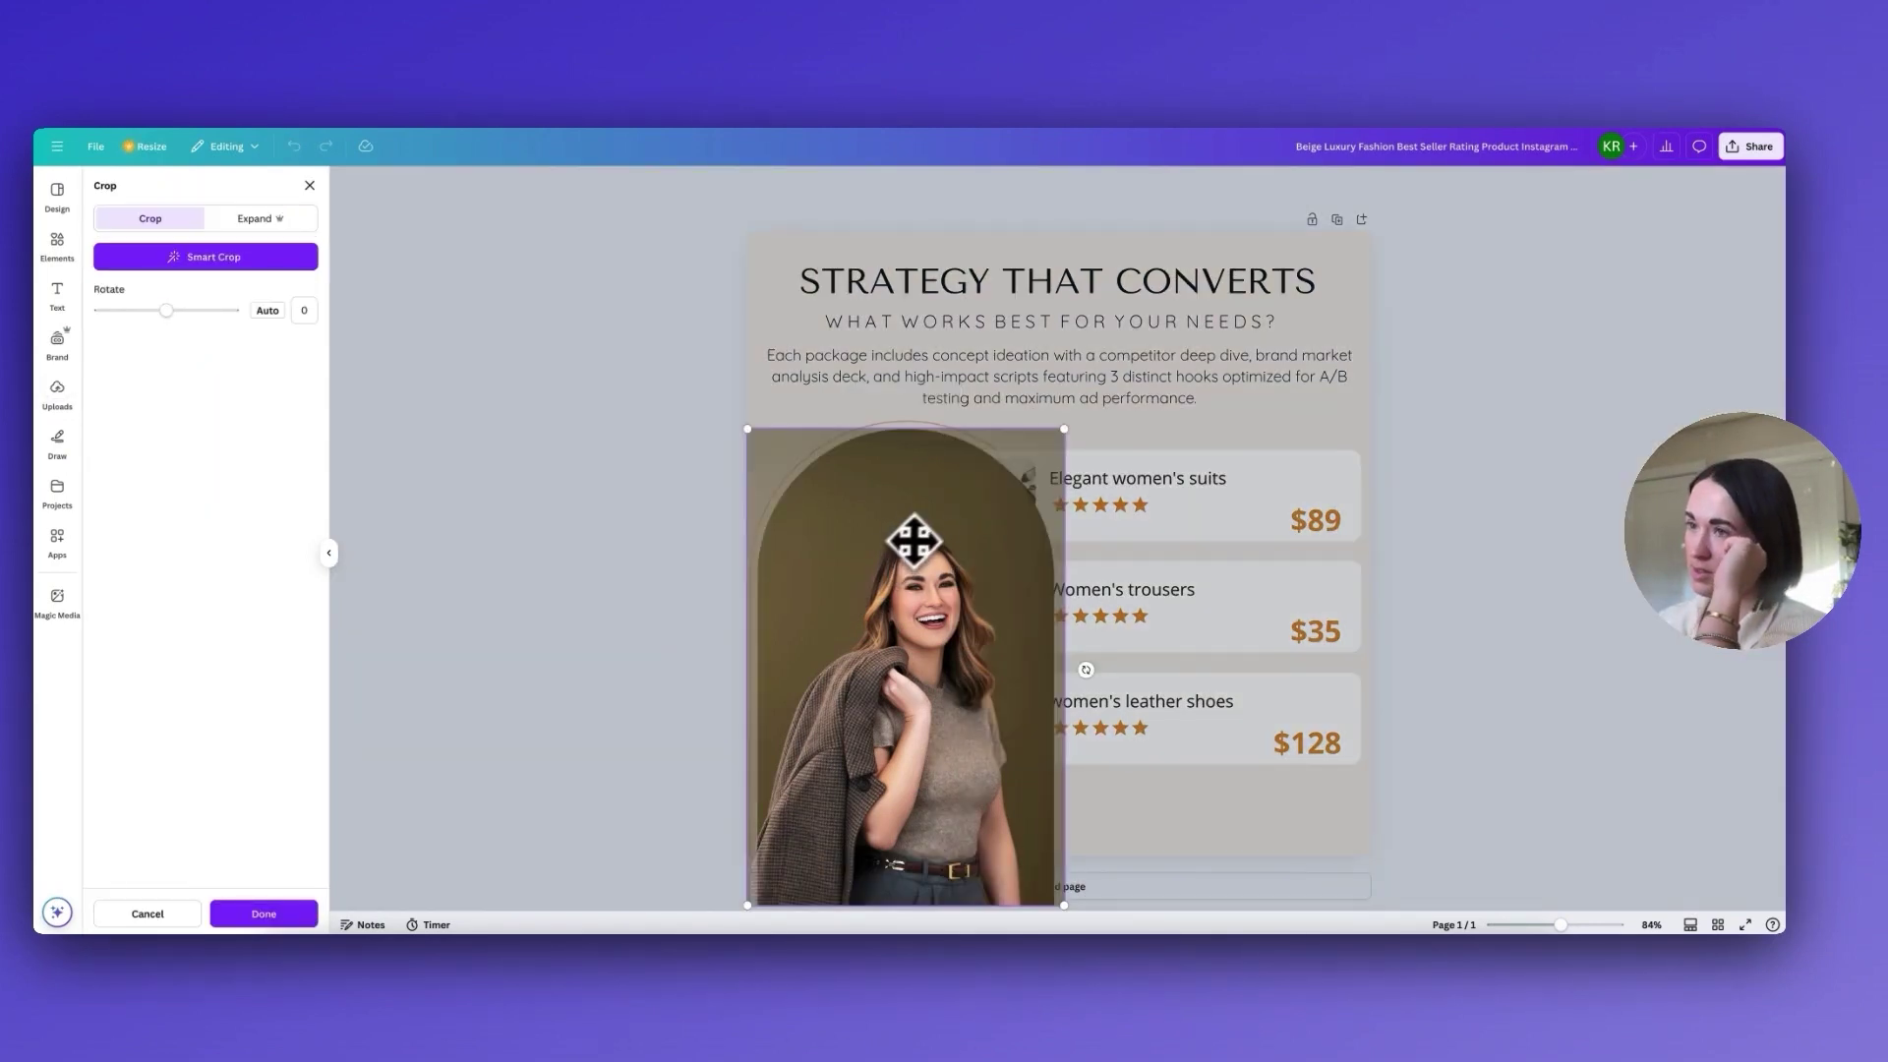
{"action": "left_click_drag", "start_coordinate": [1057, 428], "coordinate": [1074, 389]}
{"action": "left_click_drag", "start_coordinate": [1045, 476], "coordinate": [938, 515]}
{"action": "left_click", "coordinate": [1618, 570]}
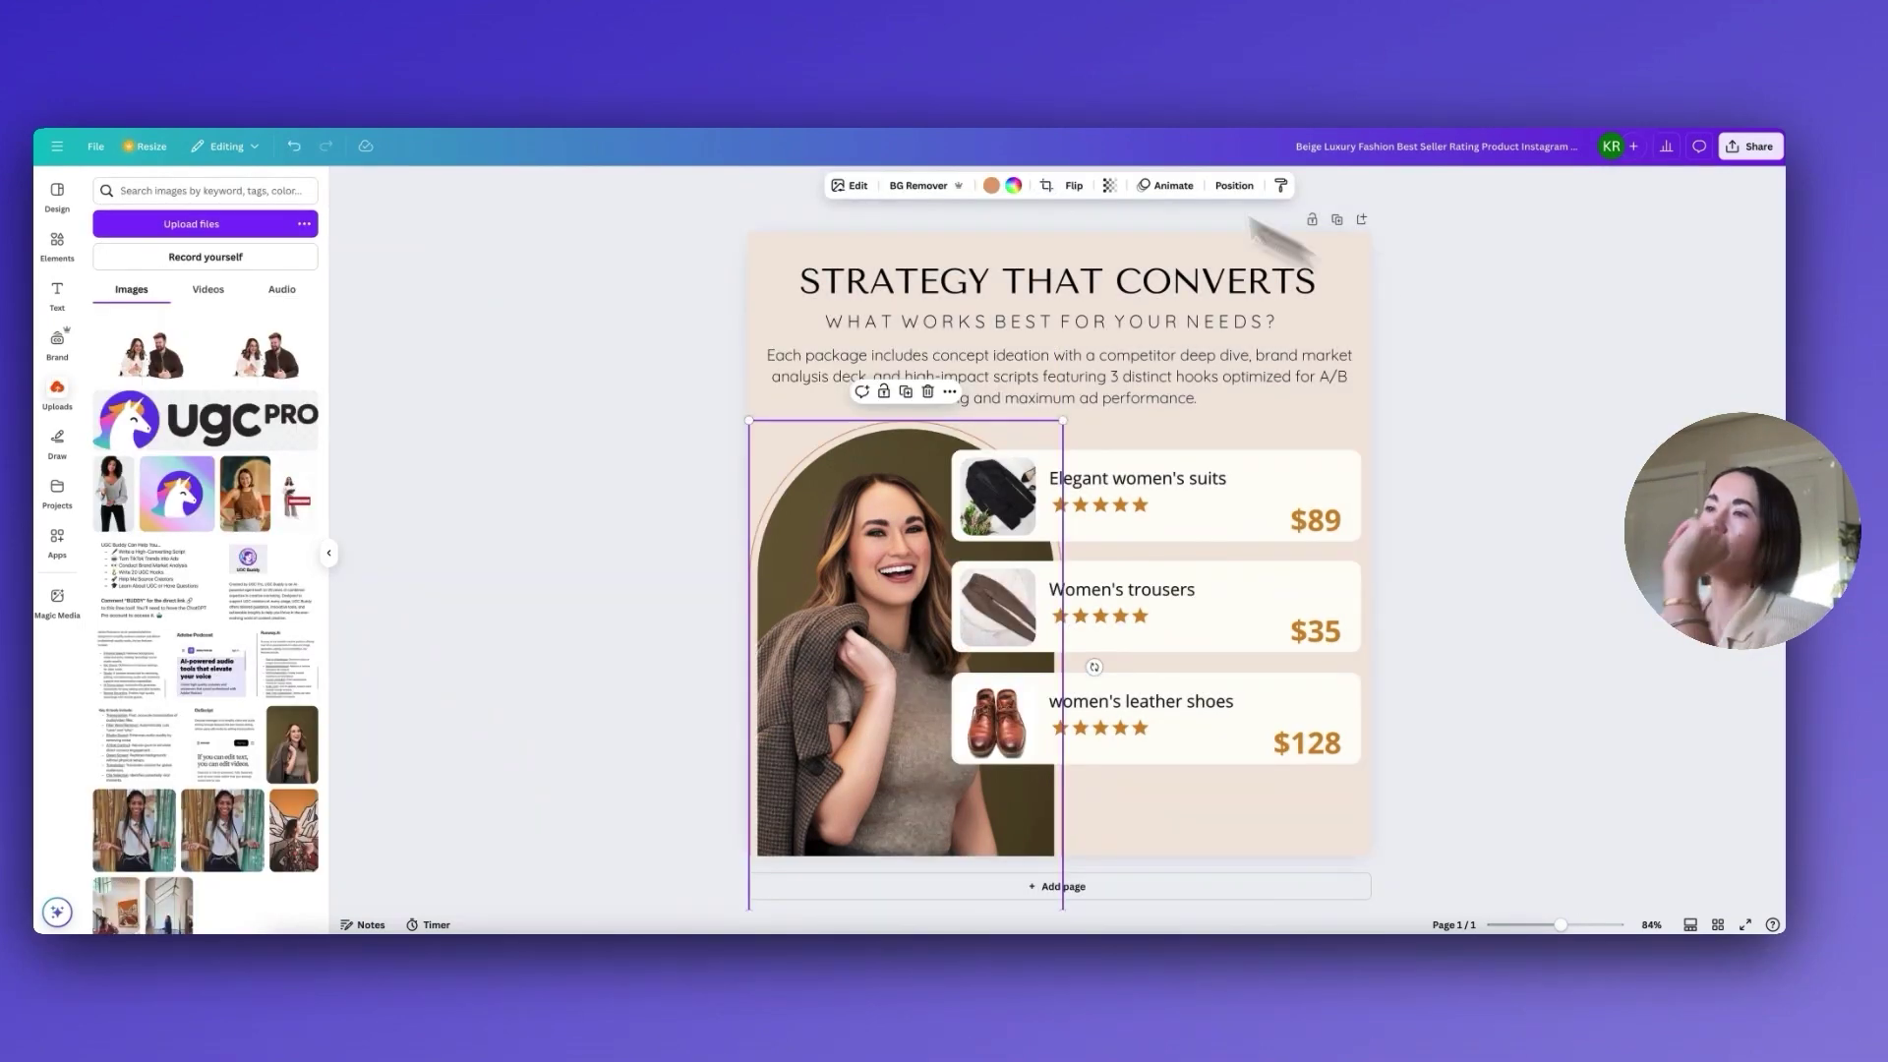
{"action": "left_click", "coordinate": [1652, 560]}
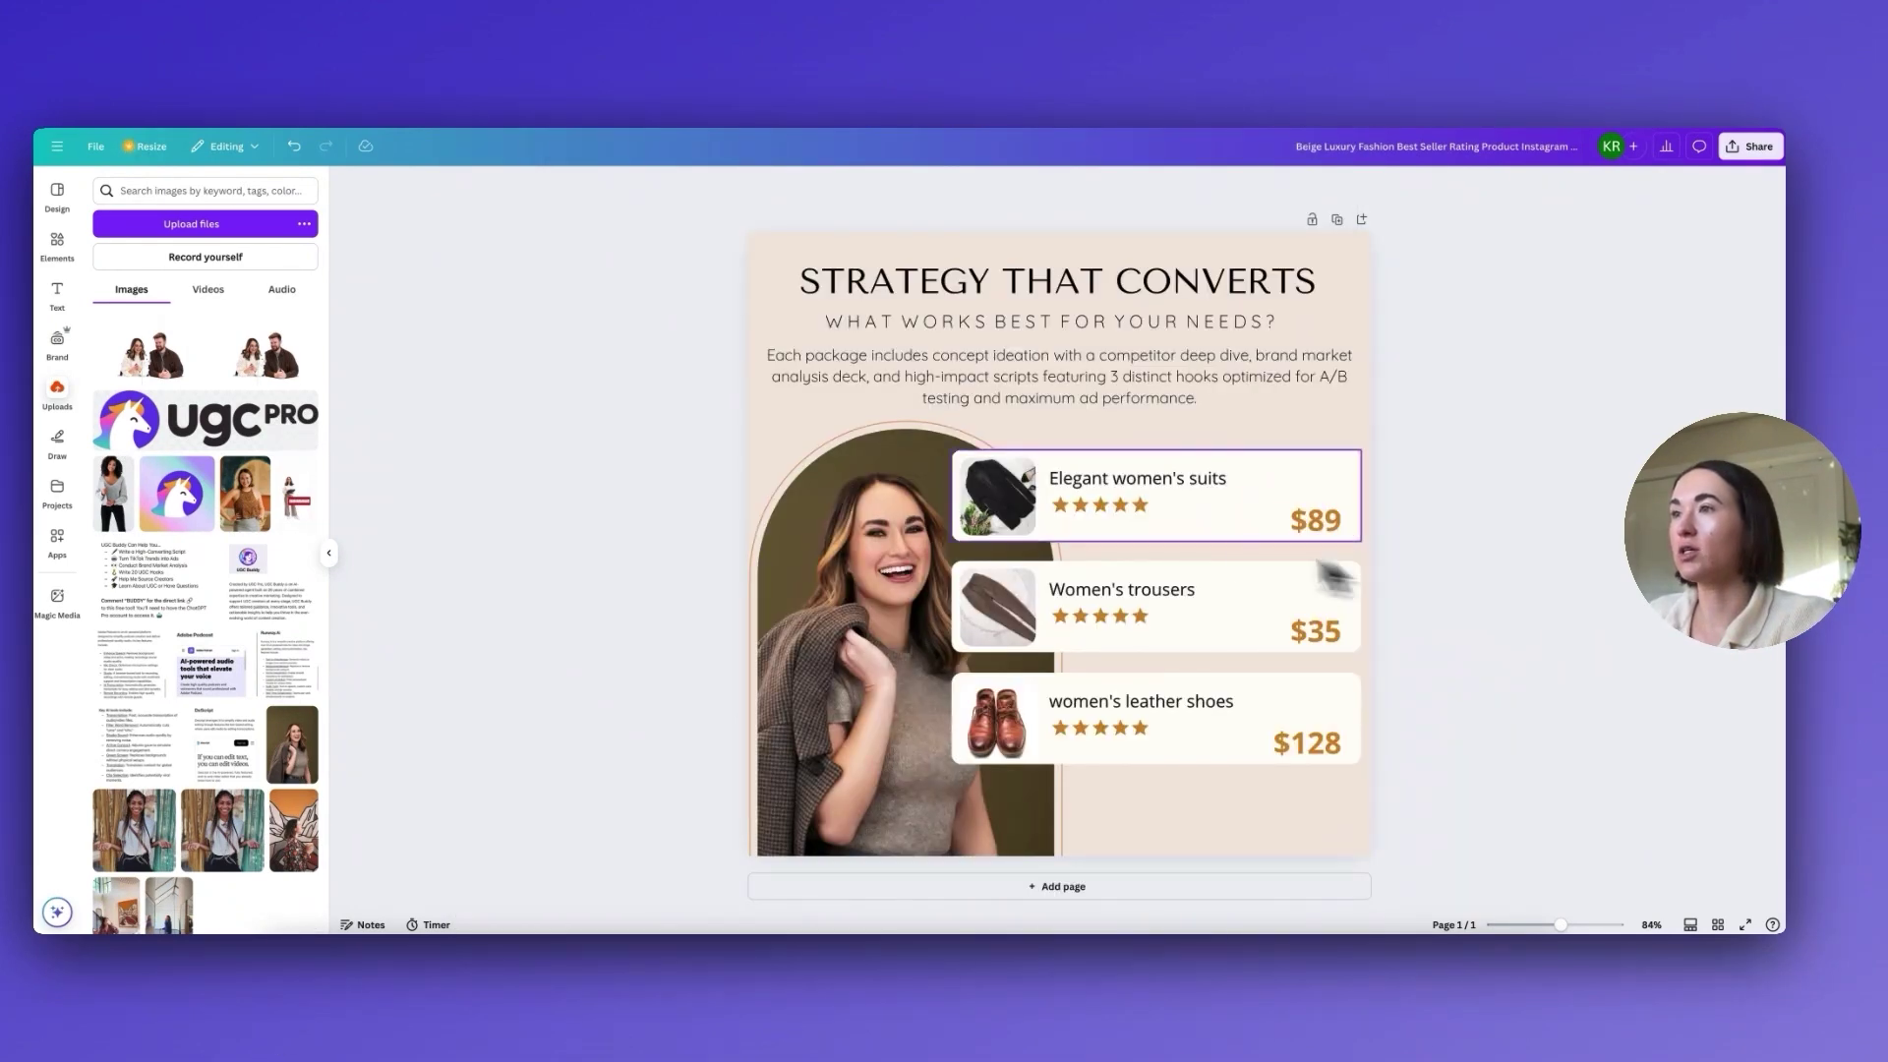
Step: Change the first card's title to "3 UGC Scripts" and its price to "$100/Script", and delete its five rating stars
{"action": "double_click", "coordinate": [1111, 476]}
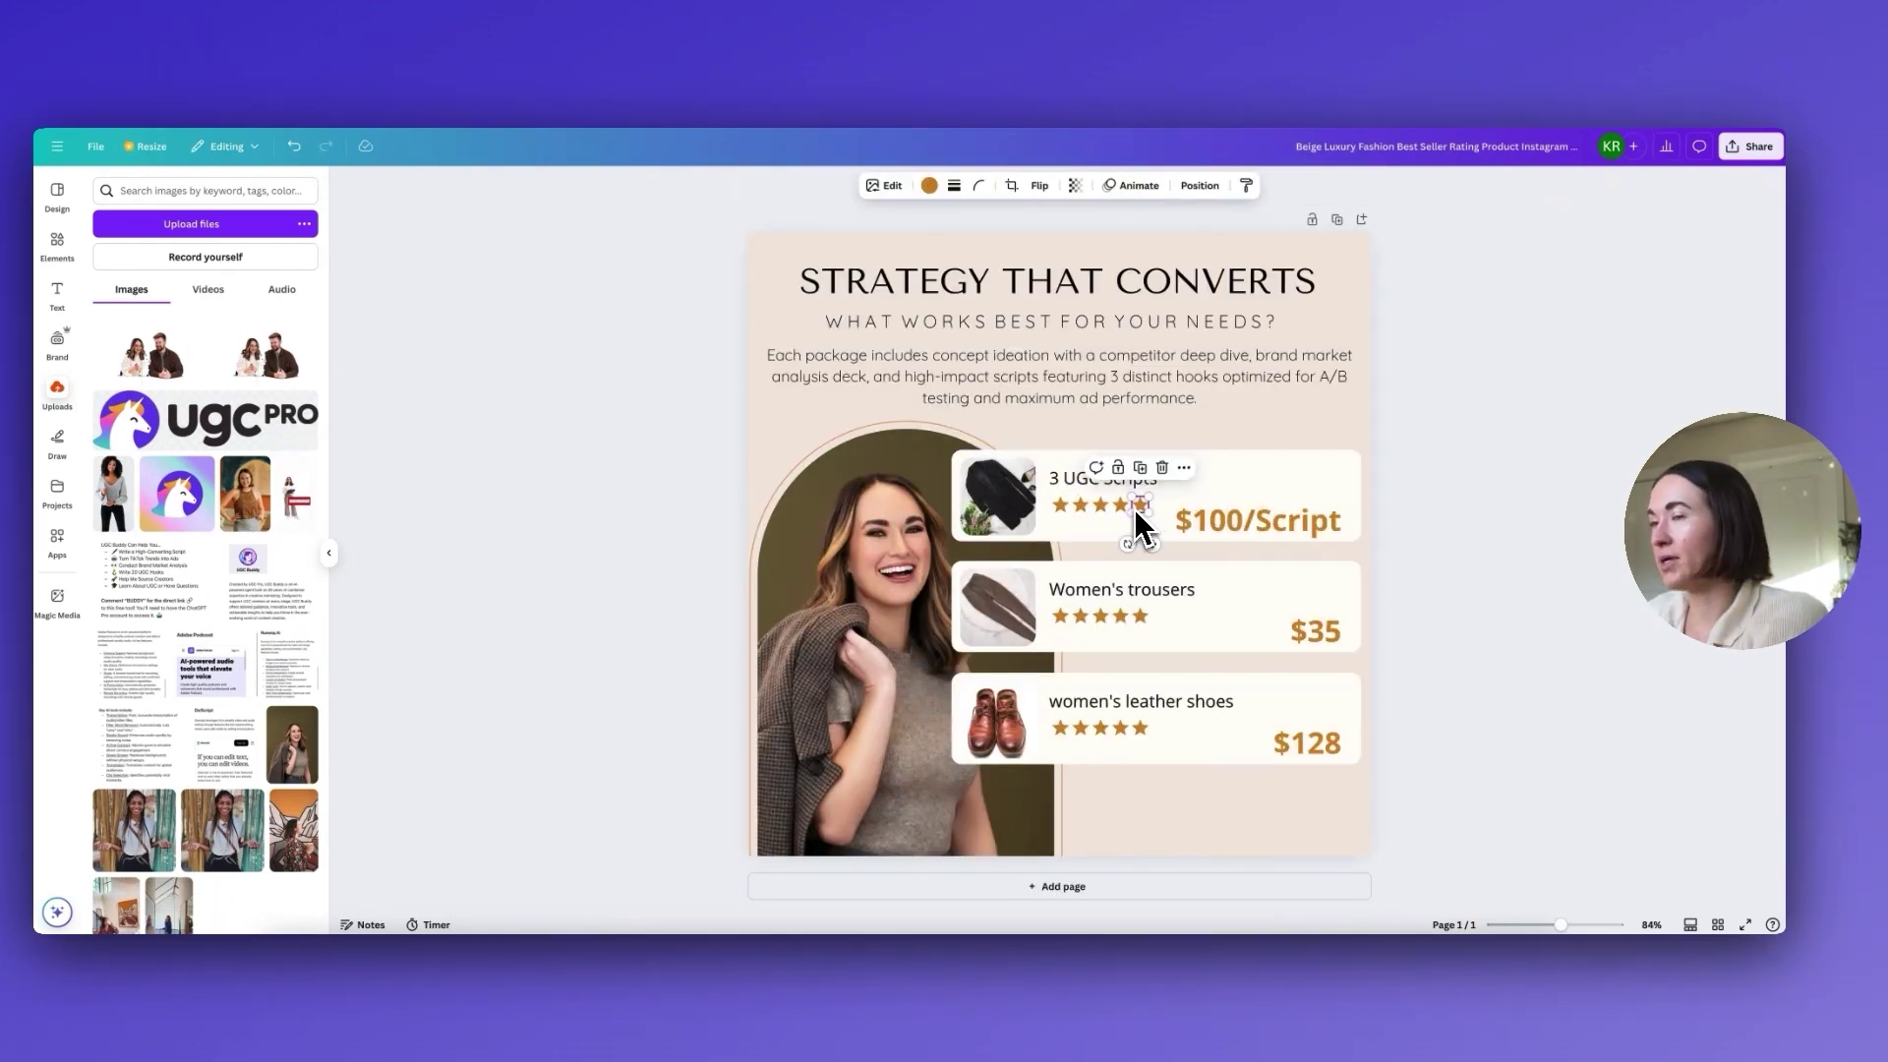
{"action": "key", "text": "Delete"}
{"action": "left_click", "coordinate": [1120, 505]}
{"action": "key", "text": "Delete"}
{"action": "left_click", "coordinate": [1099, 506]}
{"action": "key", "text": "Delete"}
{"action": "left_click", "coordinate": [1081, 506]}
{"action": "key", "text": "Delete"}
{"action": "left_click", "coordinate": [1060, 505]}
{"action": "key", "text": "Delete"}
Step: Move the second card's five rating stars into the blank area beneath the third card and enlarge them as one row
{"action": "left_click_drag", "start_coordinate": [1143, 617], "coordinate": [1217, 428]}
{"action": "left_click_drag", "start_coordinate": [1099, 615], "coordinate": [1187, 429]}
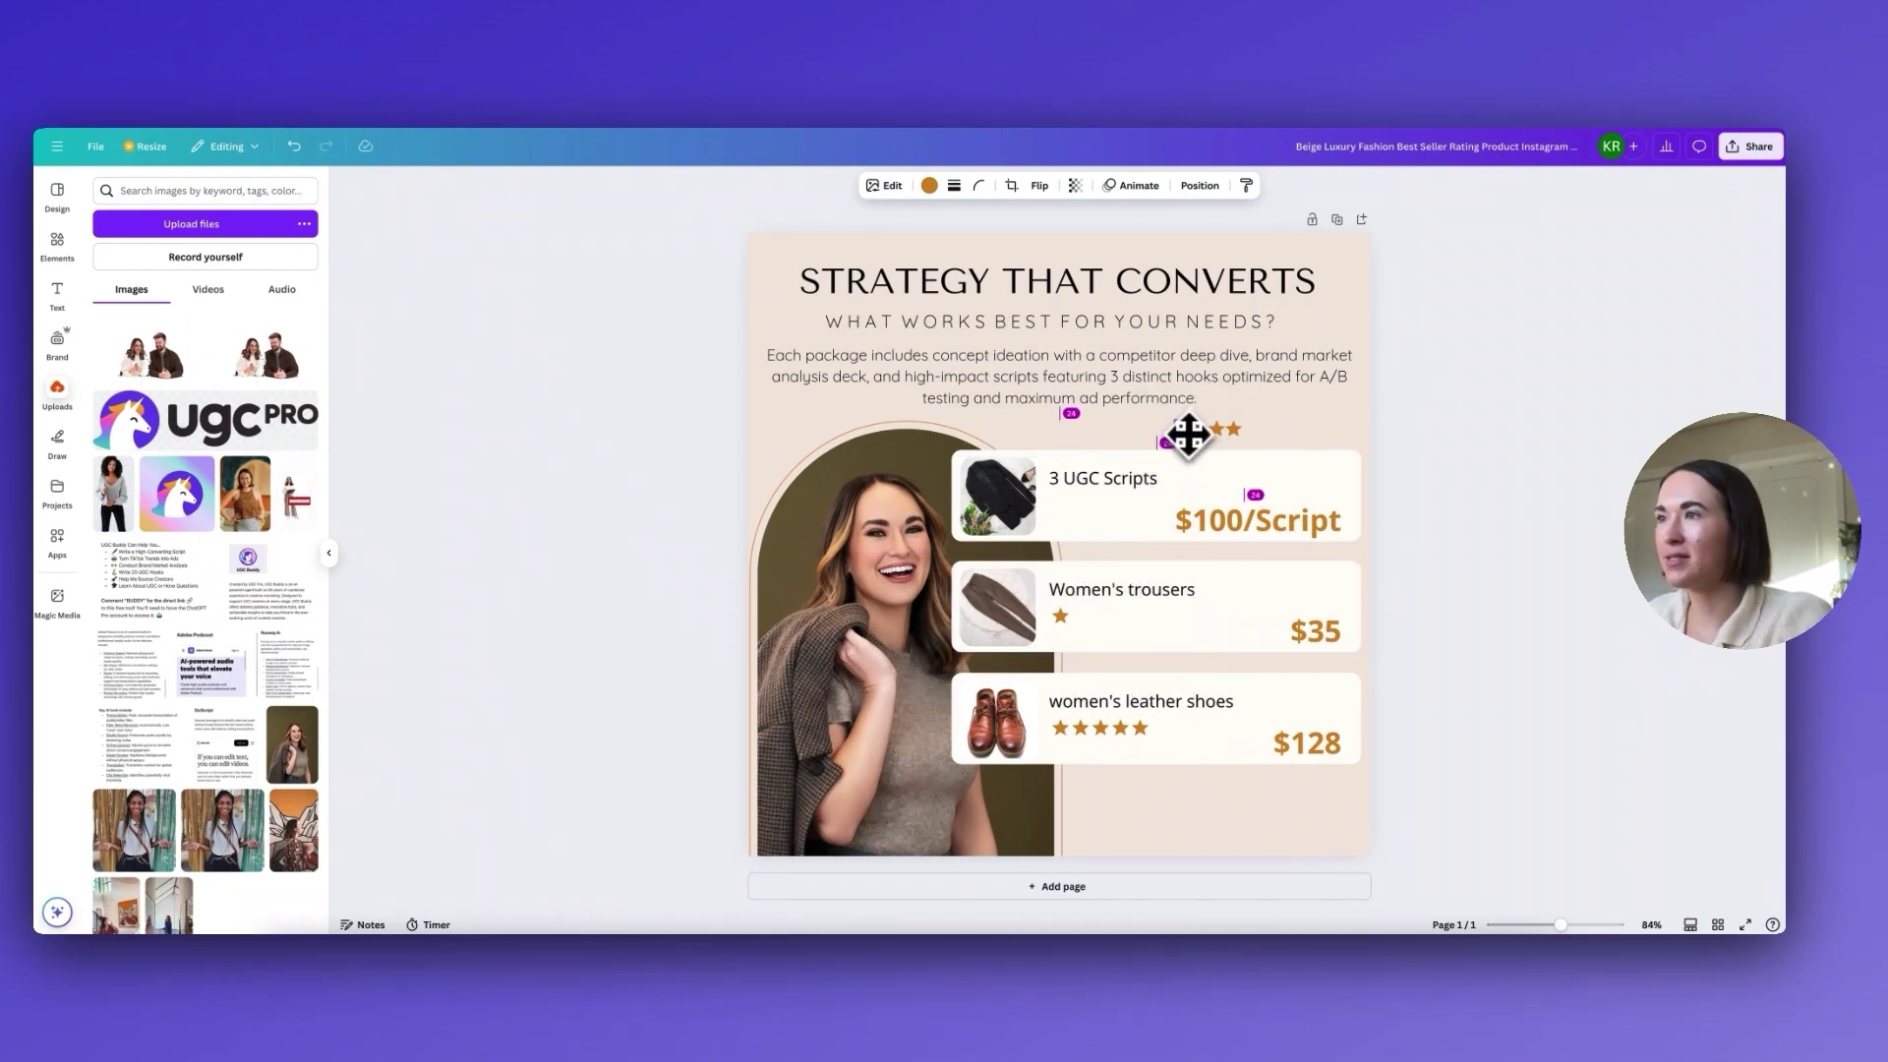
{"action": "left_click_drag", "start_coordinate": [1060, 616], "coordinate": [1234, 826]}
{"action": "left_click", "coordinate": [1268, 425]}
{"action": "left_click", "coordinate": [1158, 392]}
{"action": "left_click", "coordinate": [1424, 822]}
{"action": "left_click", "coordinate": [1504, 804]}
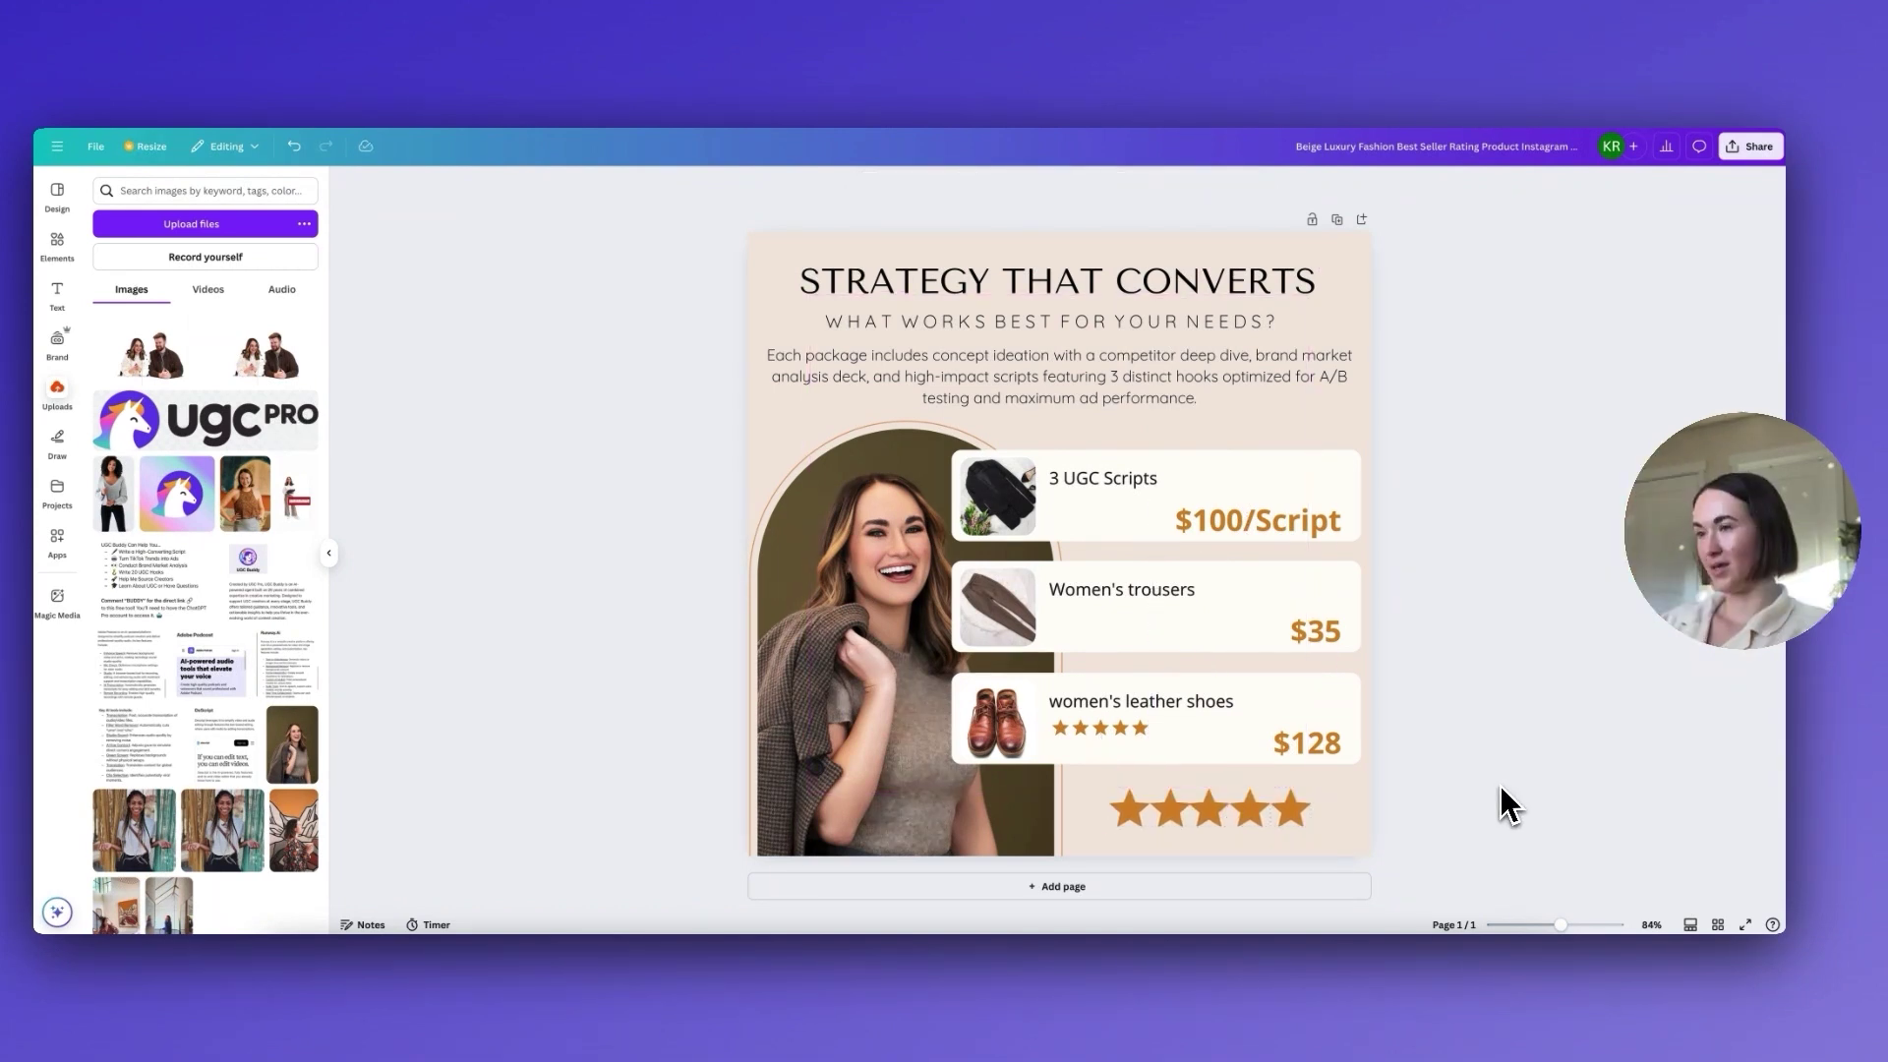
Step: Retitle the second card "6 UGC Scripts" and the third card "12 UGC Scripts", and remove the third card's rating stars
{"action": "triple_click", "coordinate": [1081, 586]}
{"action": "type", "text": "12 UGC Scripts"}
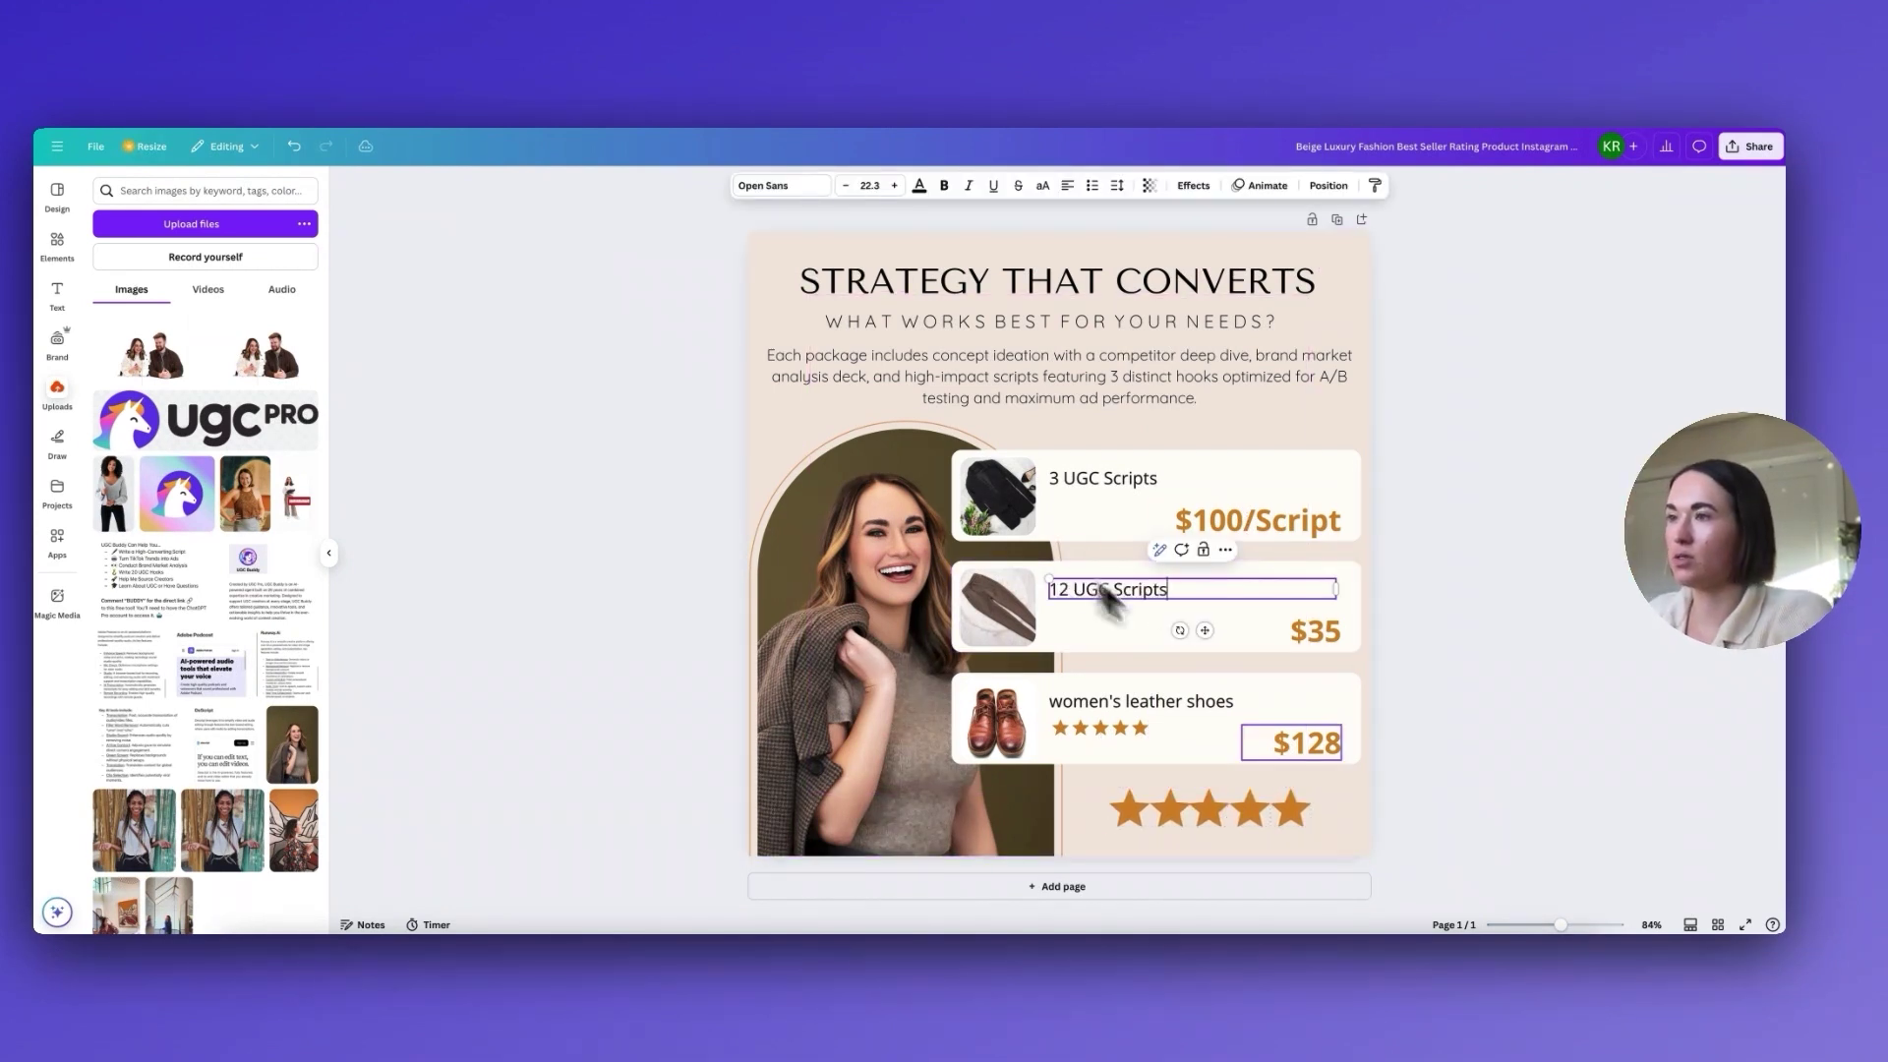
Step: Detach and delete the suit, trousers and shoes images from the three card frames
{"action": "right_click", "coordinate": [1004, 480]}
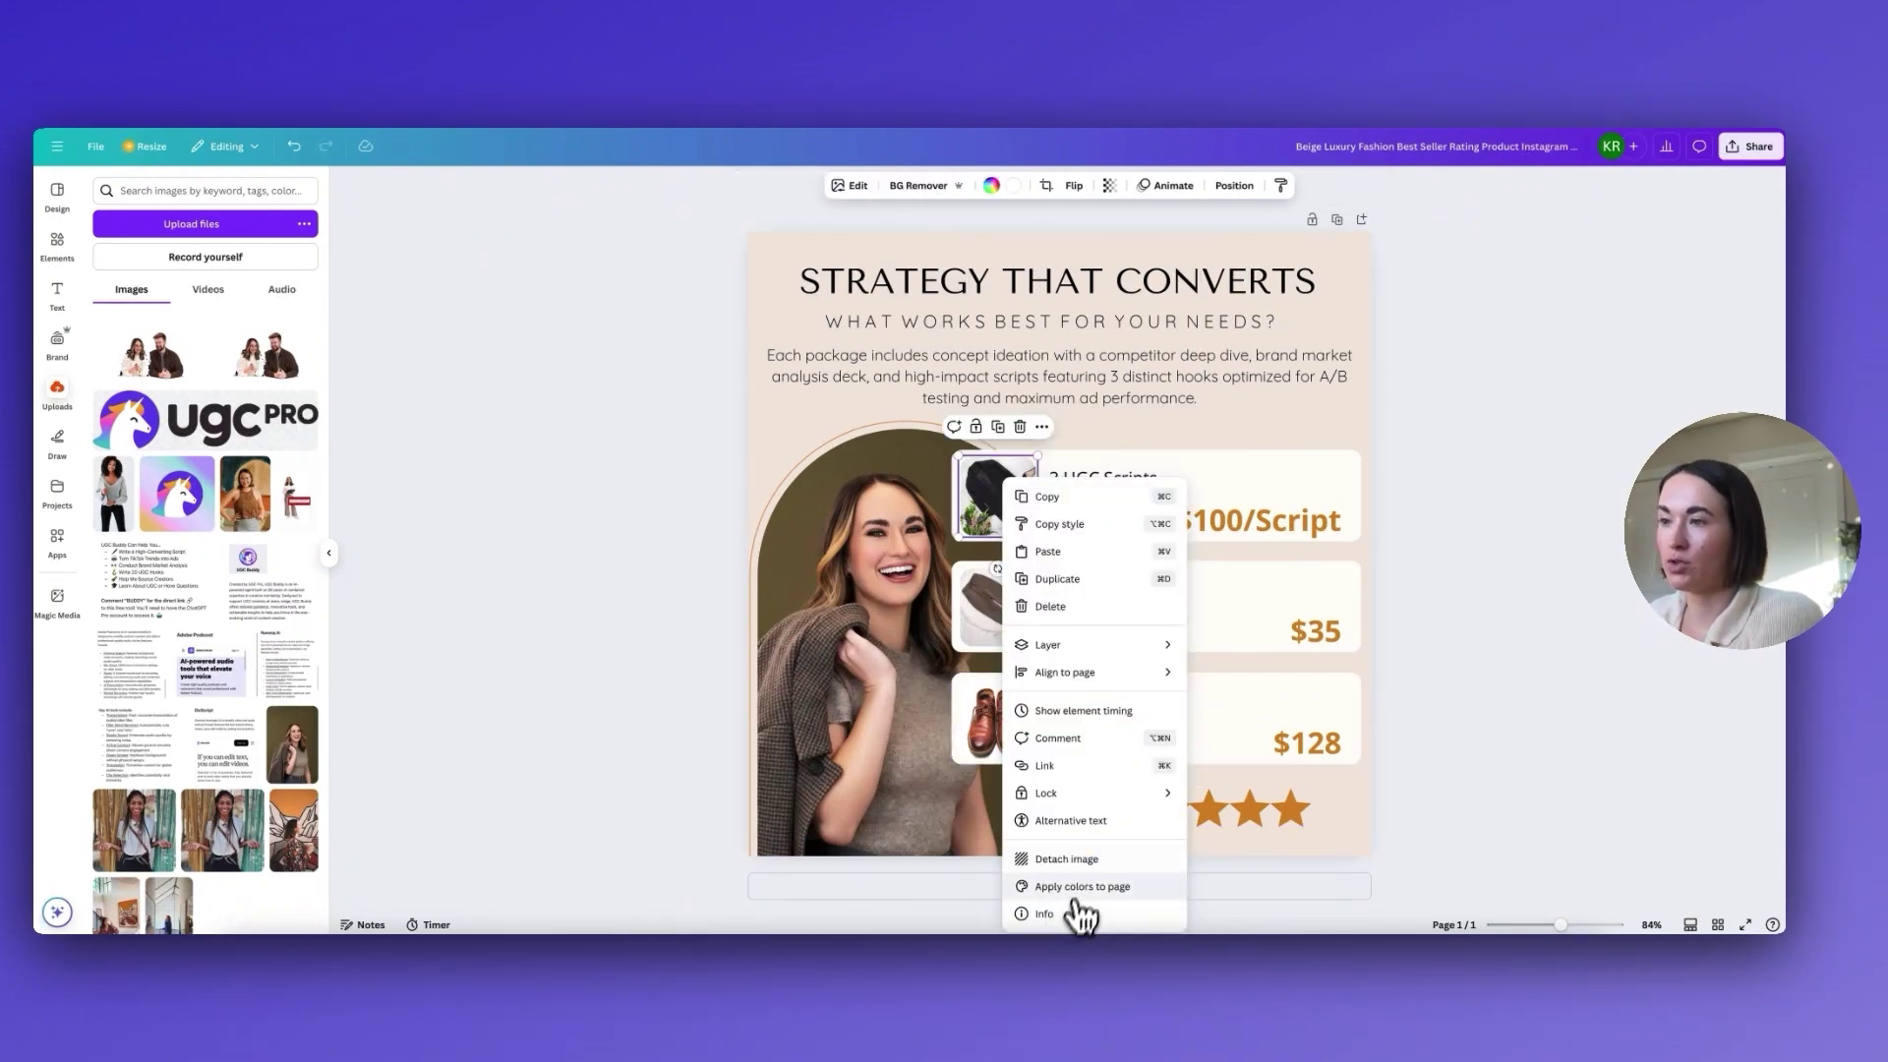
{"action": "left_click", "coordinate": [1082, 860]}
{"action": "key", "text": "Delete"}
{"action": "left_click", "coordinate": [991, 590]}
{"action": "right_click", "coordinate": [991, 590]}
{"action": "left_click", "coordinate": [1072, 864]}
{"action": "key", "text": "Delete"}
{"action": "right_click", "coordinate": [1003, 747]}
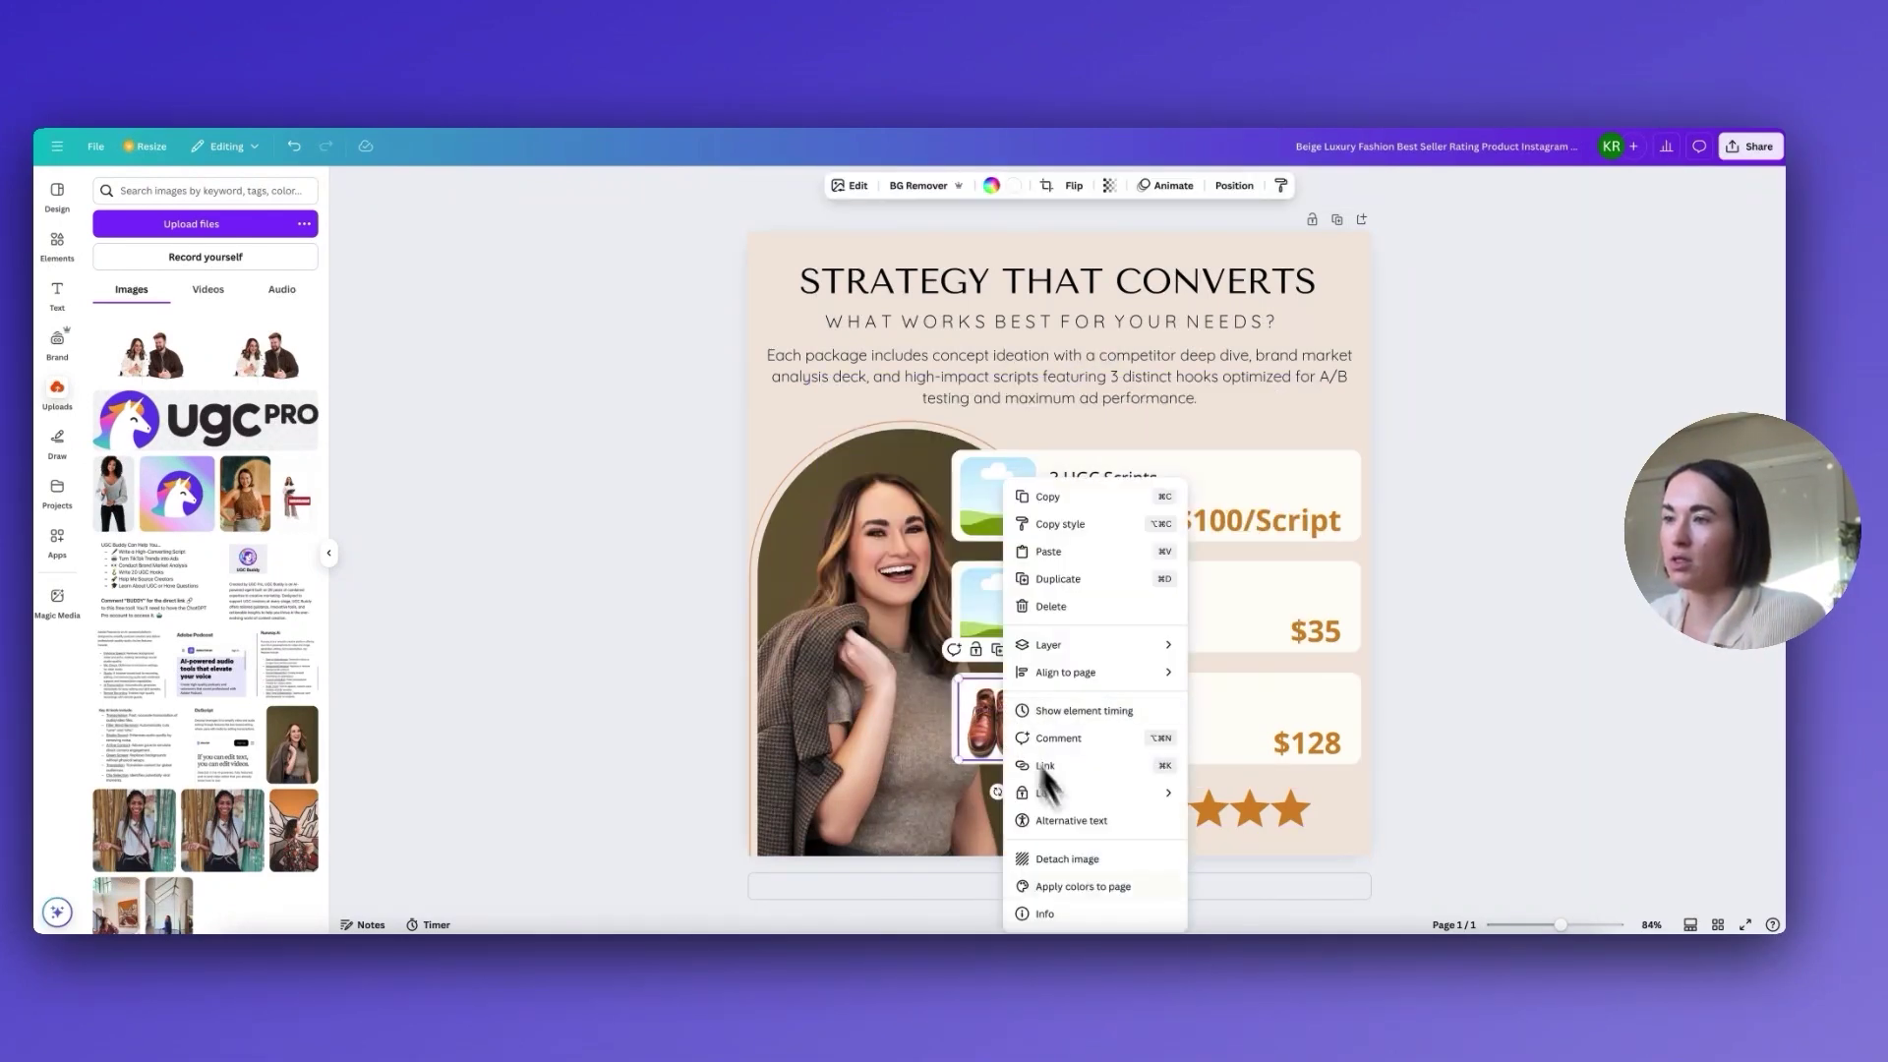
{"action": "left_click", "coordinate": [1074, 873]}
{"action": "key", "text": "Delete"}
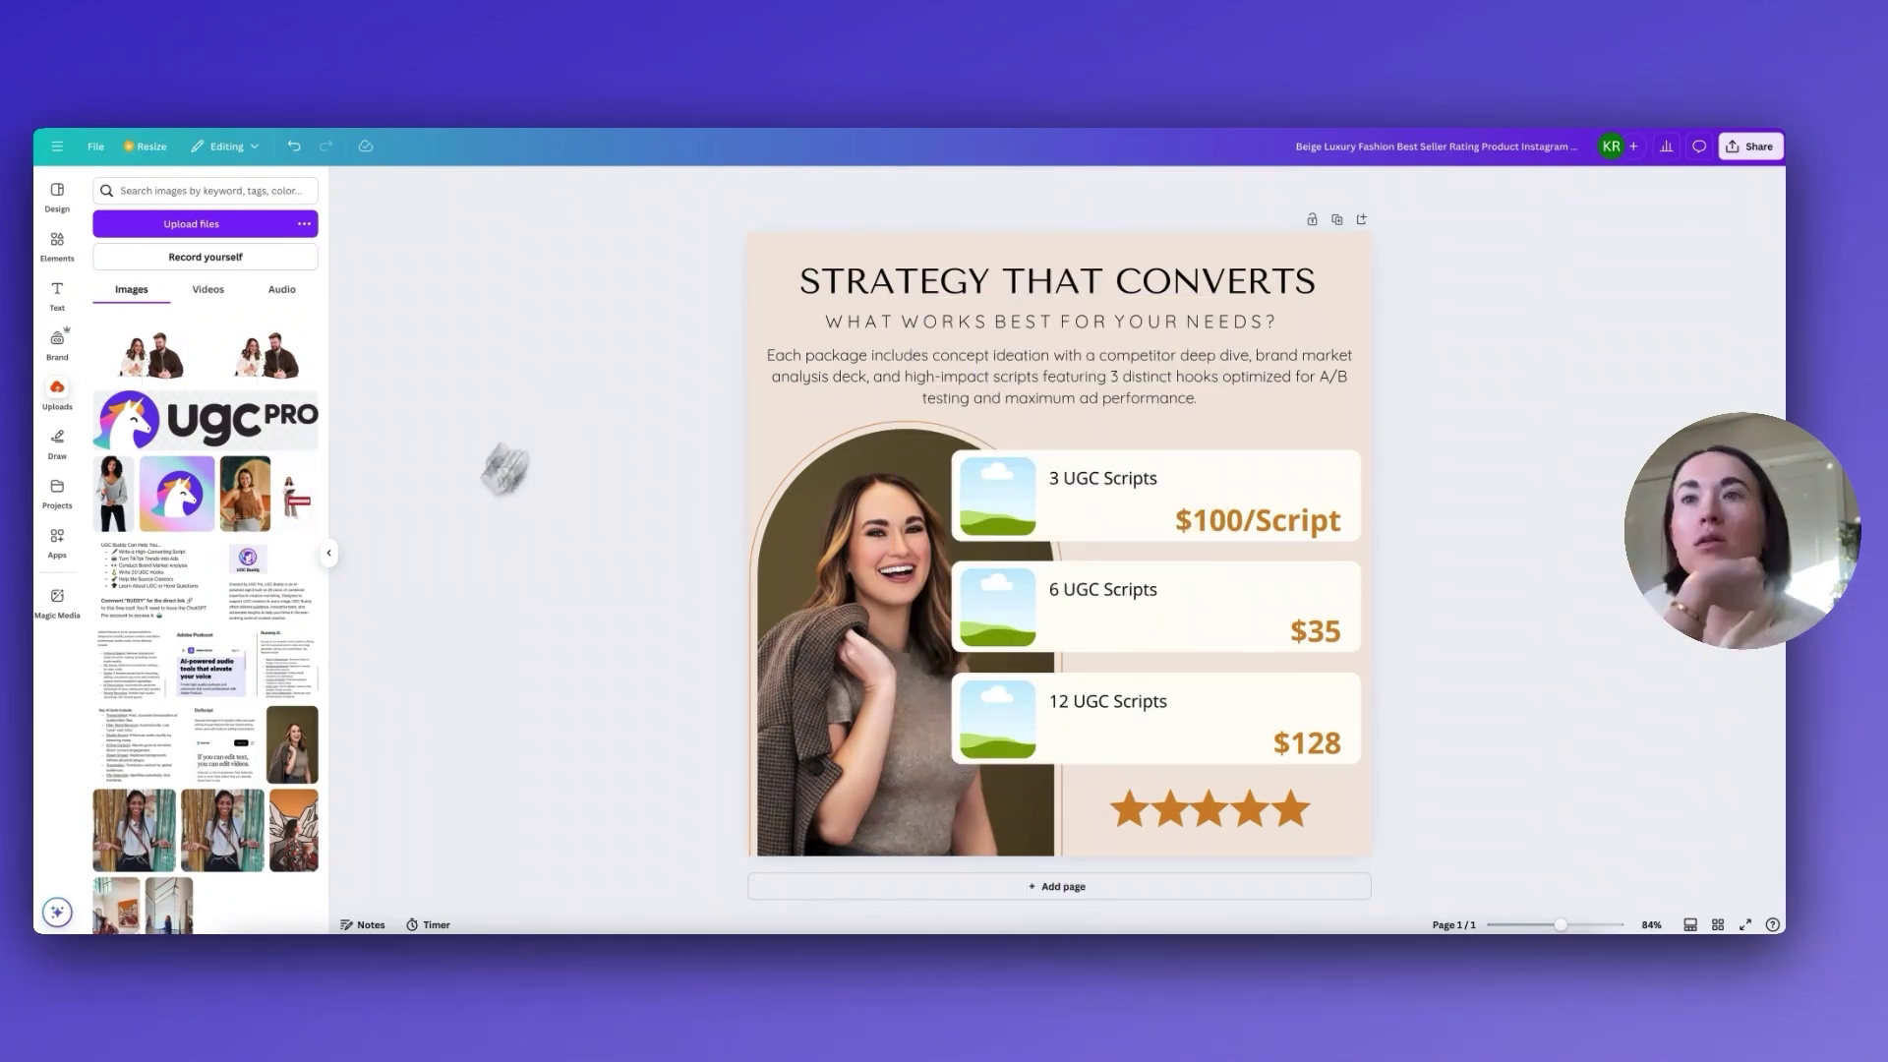
Step: Replace the arched frame's portrait with the uploaded photo of the woman in the beaded brown top
{"action": "scroll", "coordinate": [202, 717], "scroll_direction": "down", "scroll_amount": 5}
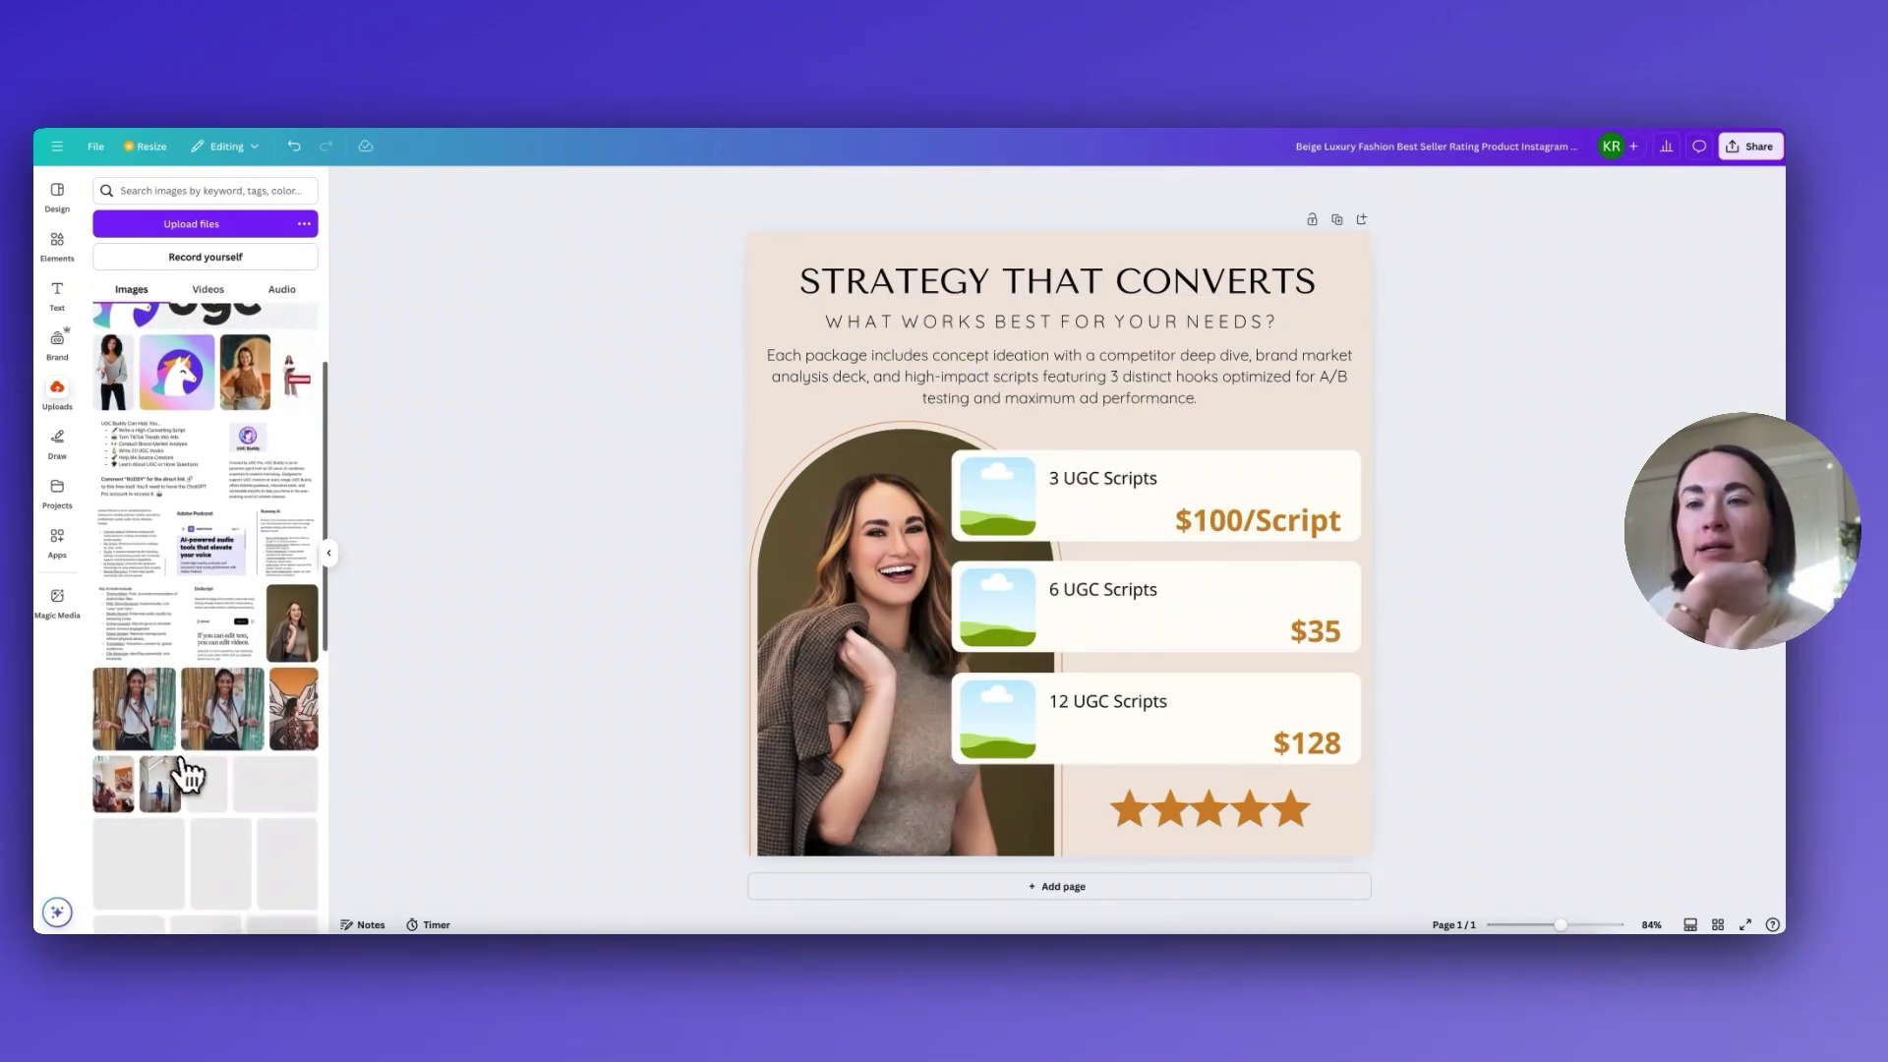
{"action": "scroll", "coordinate": [254, 826], "scroll_direction": "down", "scroll_amount": 10}
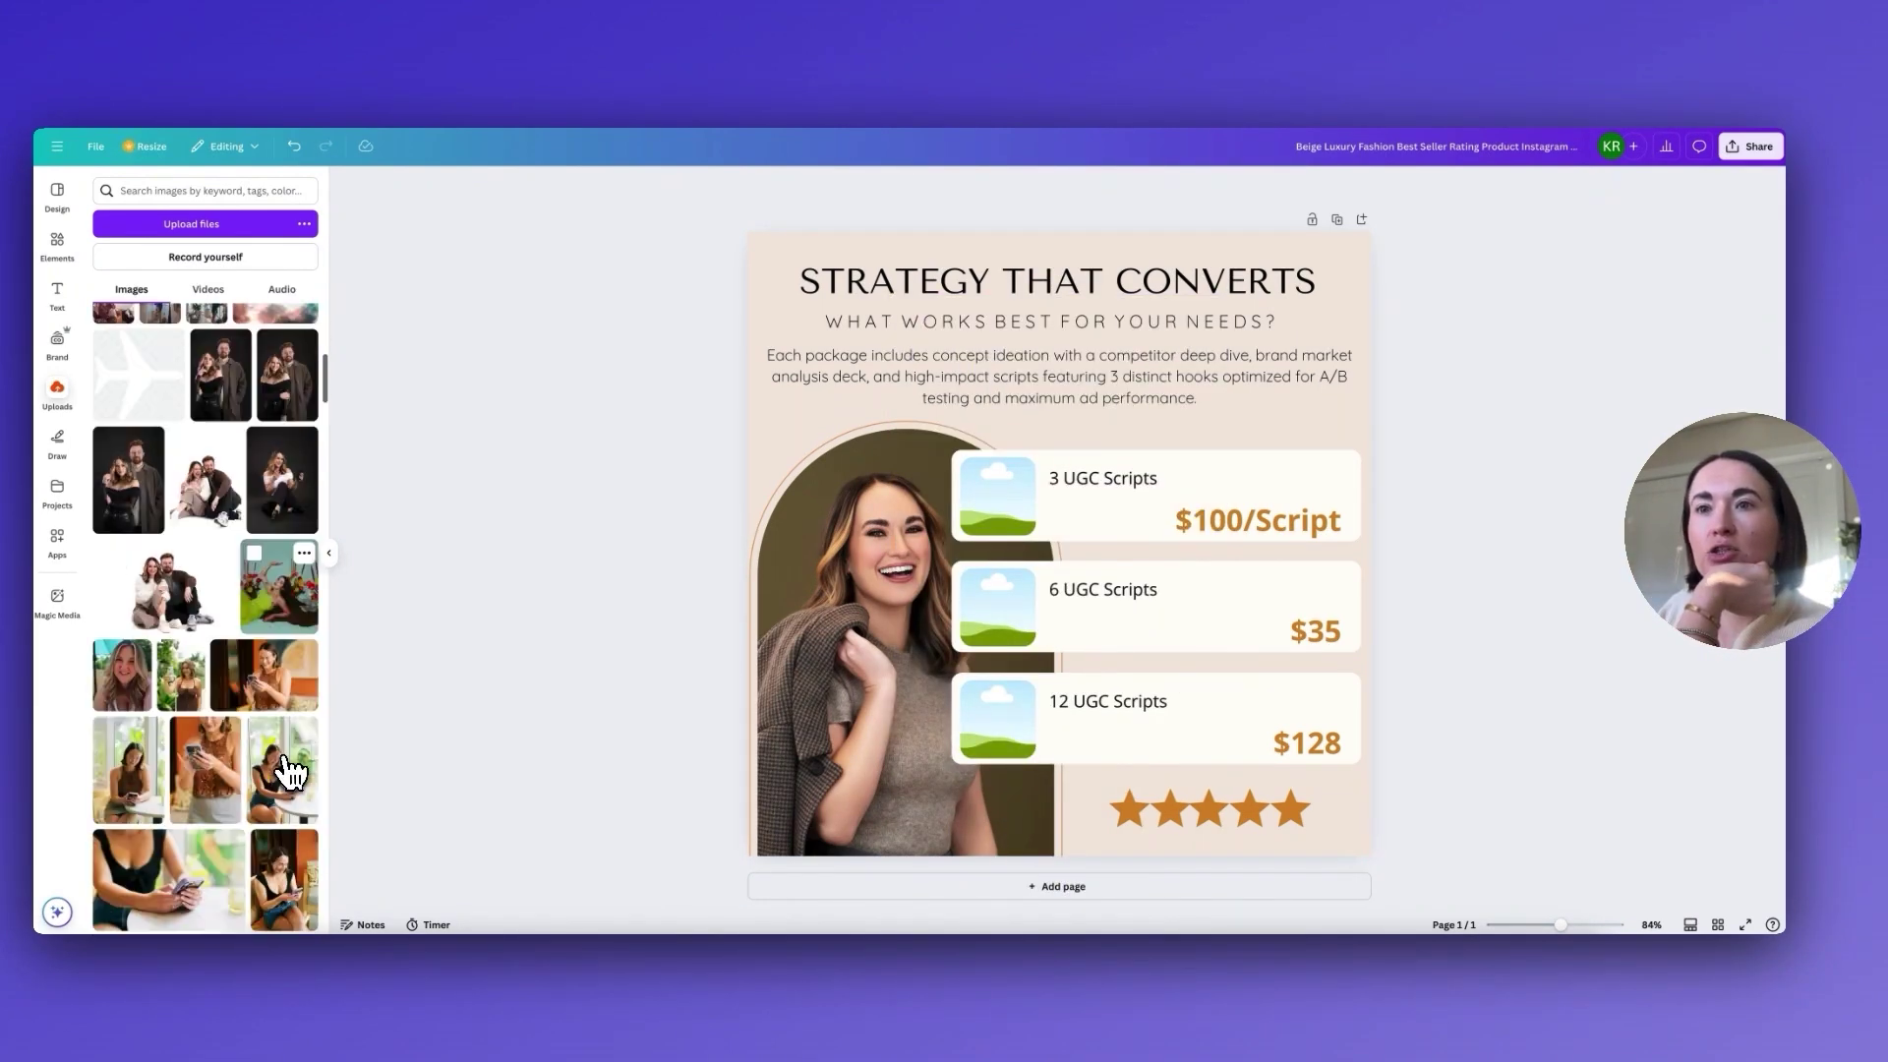
{"action": "scroll", "coordinate": [289, 784], "scroll_direction": "up", "scroll_amount": 3}
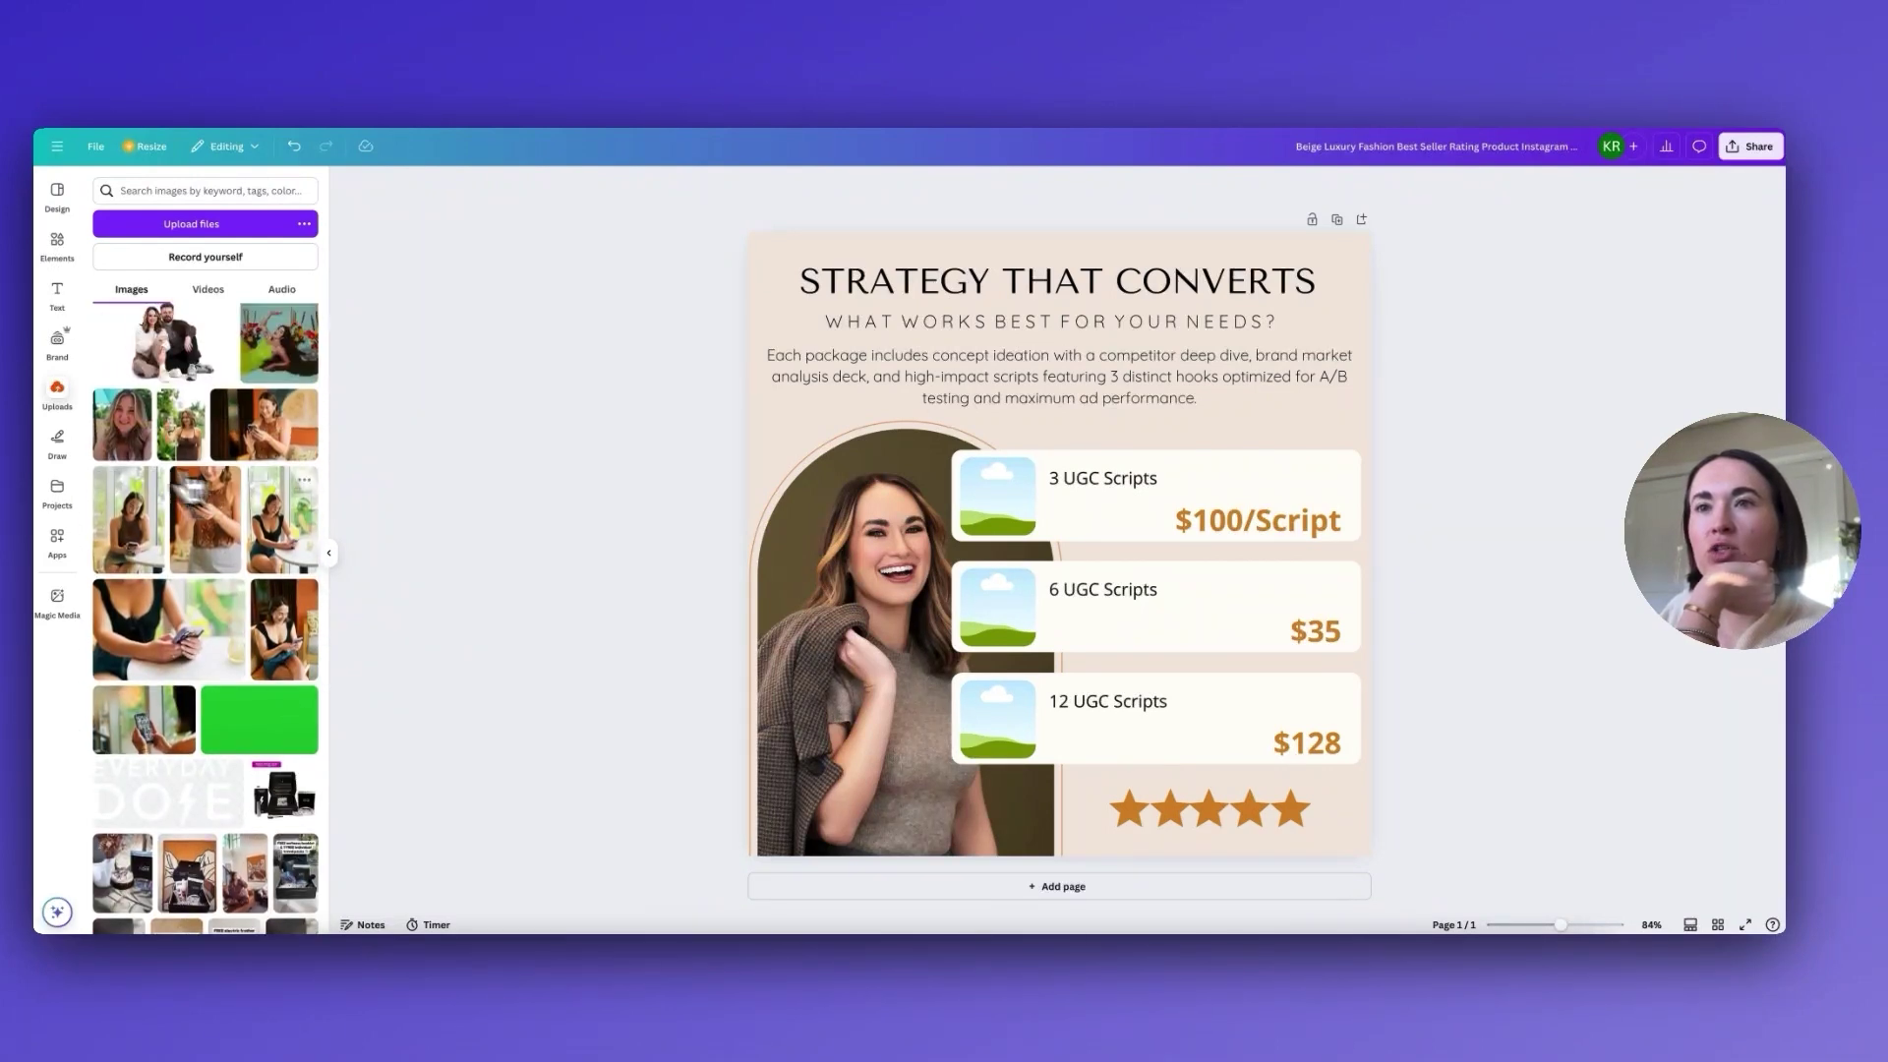
{"action": "left_click_drag", "start_coordinate": [260, 445], "coordinate": [276, 493]}
{"action": "scroll", "coordinate": [231, 669], "scroll_direction": "up", "scroll_amount": 1}
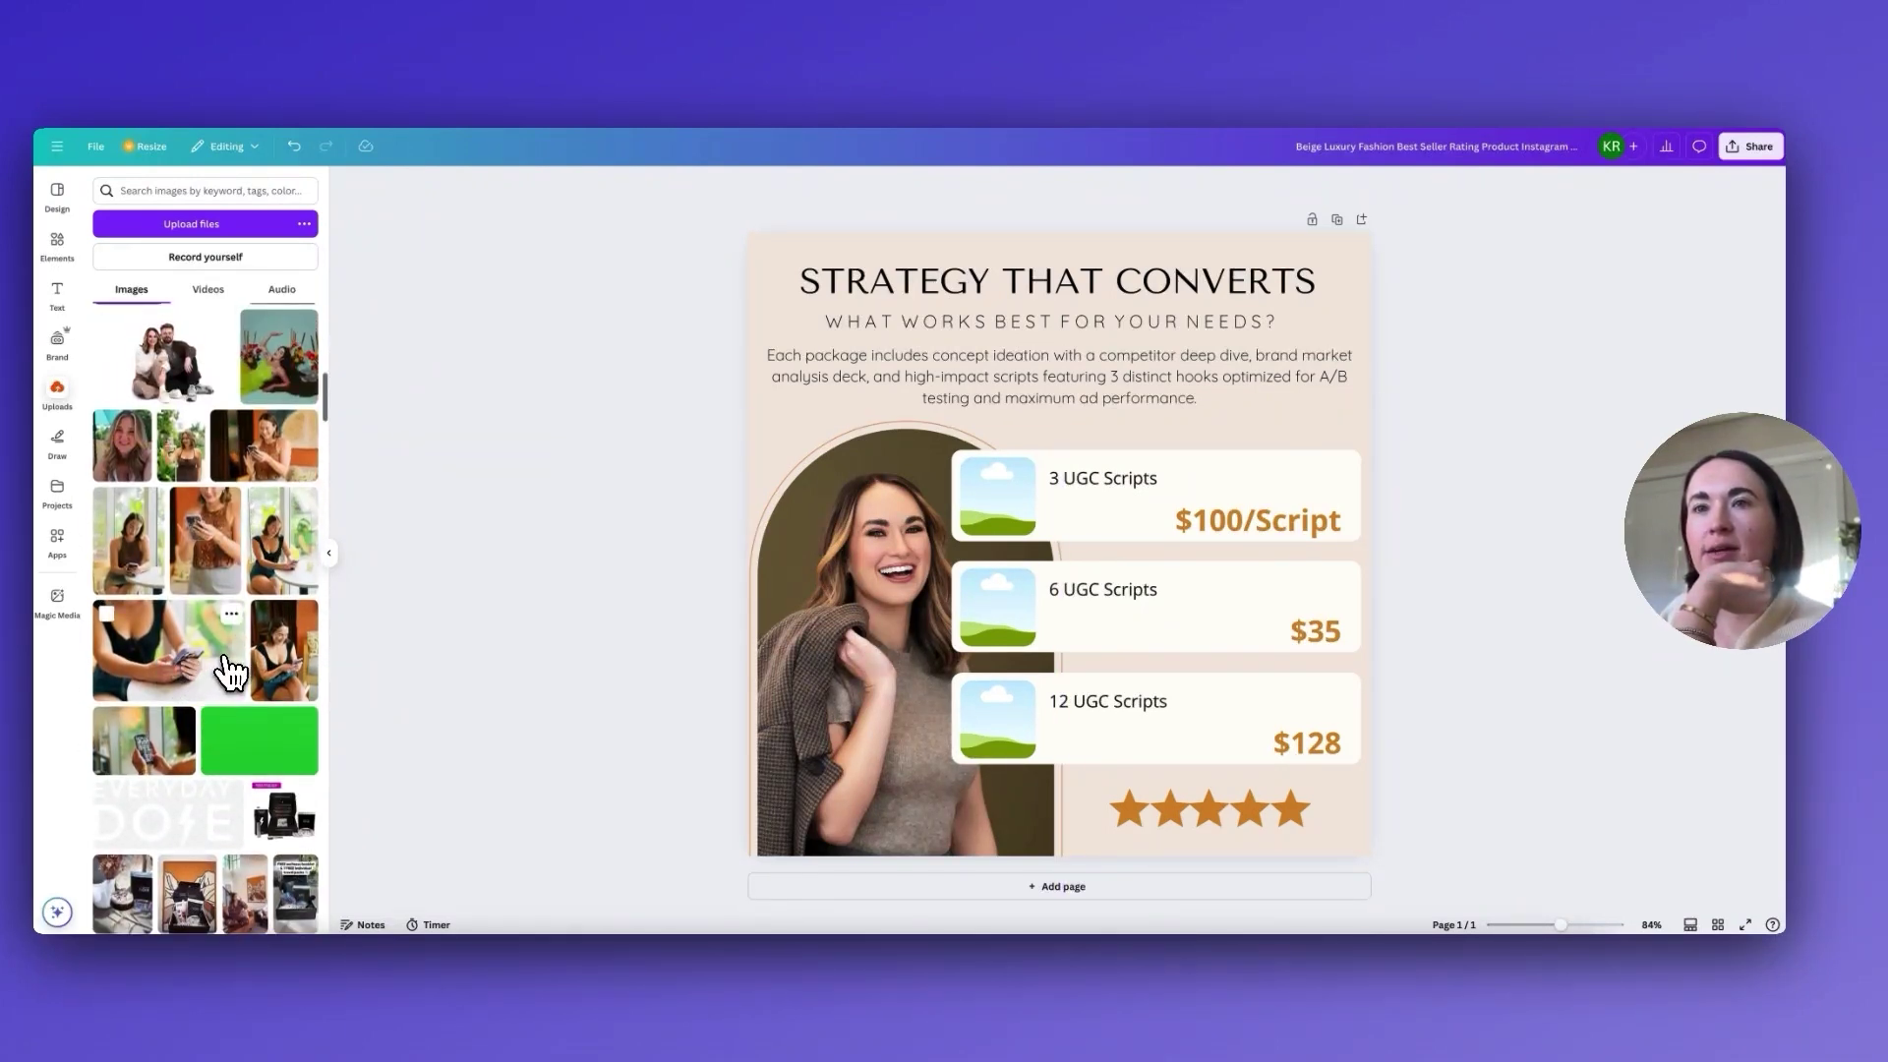
{"action": "scroll", "coordinate": [231, 673], "scroll_direction": "down", "scroll_amount": 5}
{"action": "right_click", "coordinate": [923, 640]}
{"action": "left_click", "coordinate": [1036, 897]}
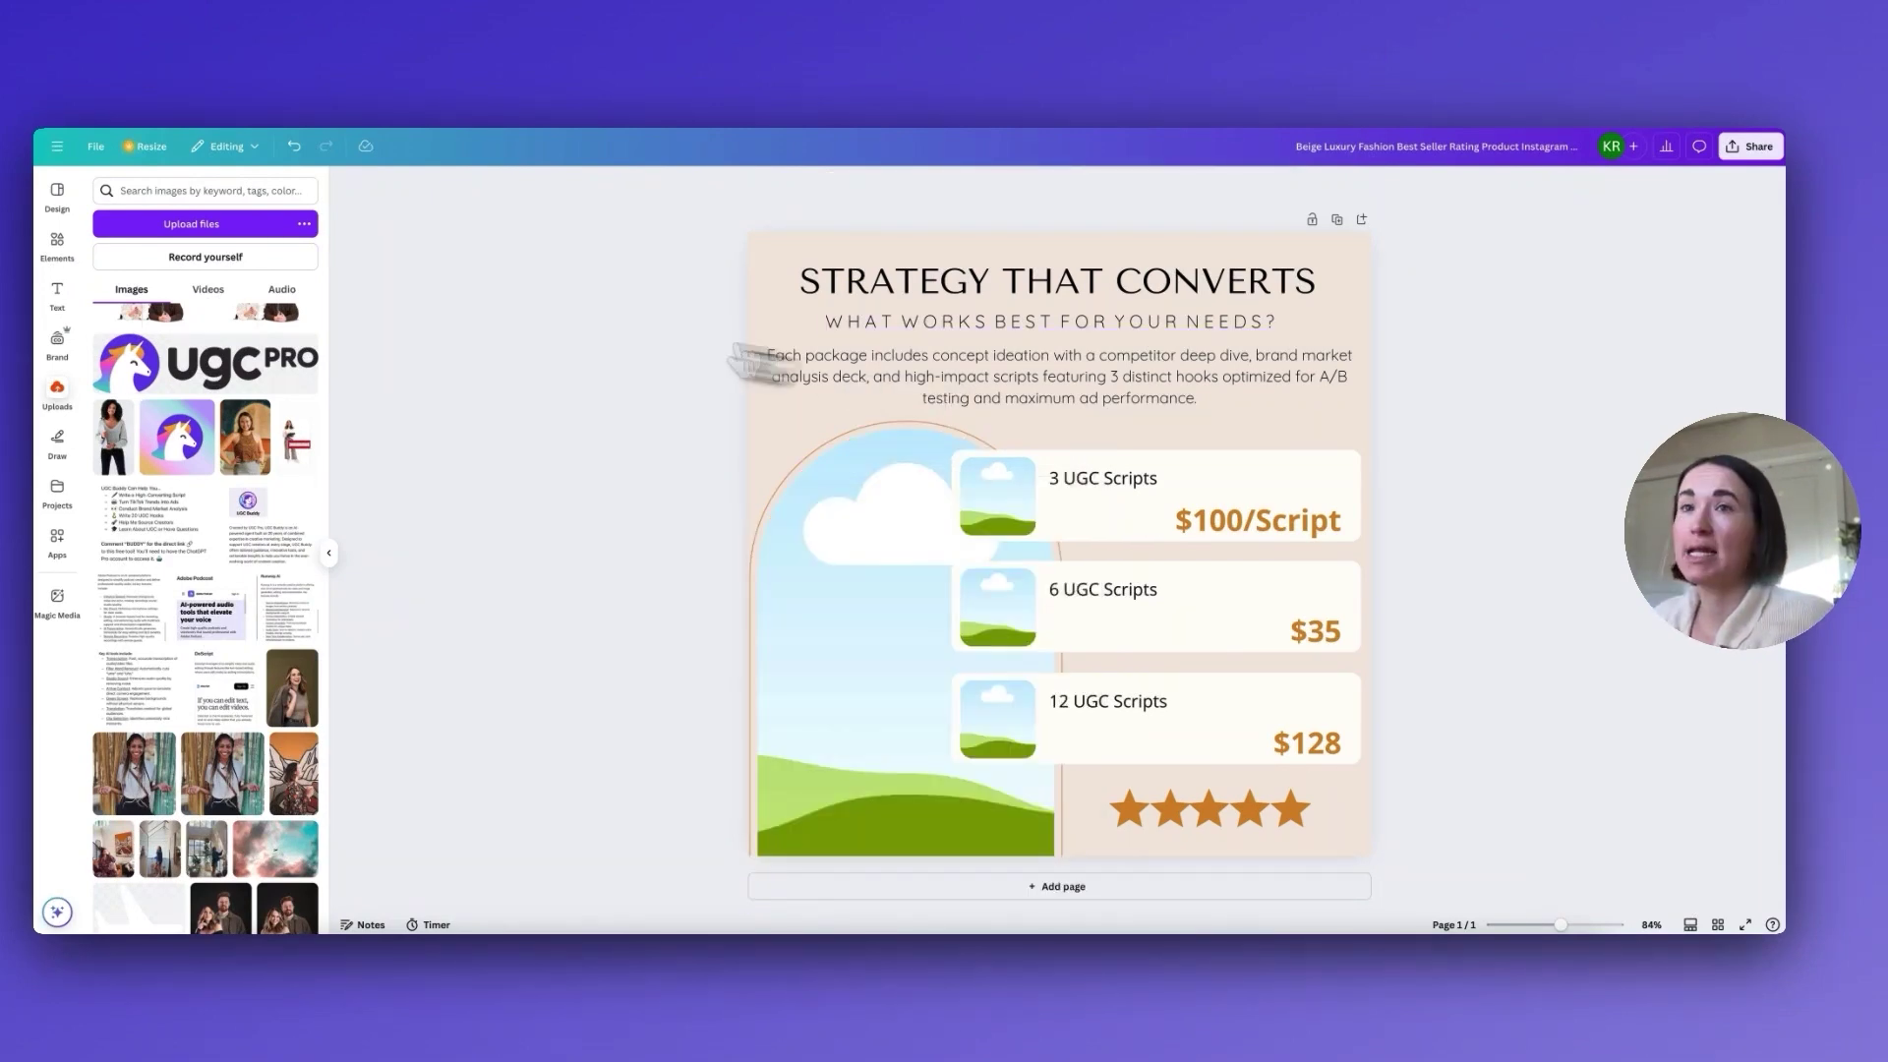
{"action": "left_click_drag", "start_coordinate": [246, 438], "coordinate": [865, 629]}
Step: Fill the three empty card frames with different uploaded photos of the woman seated or holding her phone
{"action": "left_click", "coordinate": [998, 497]}
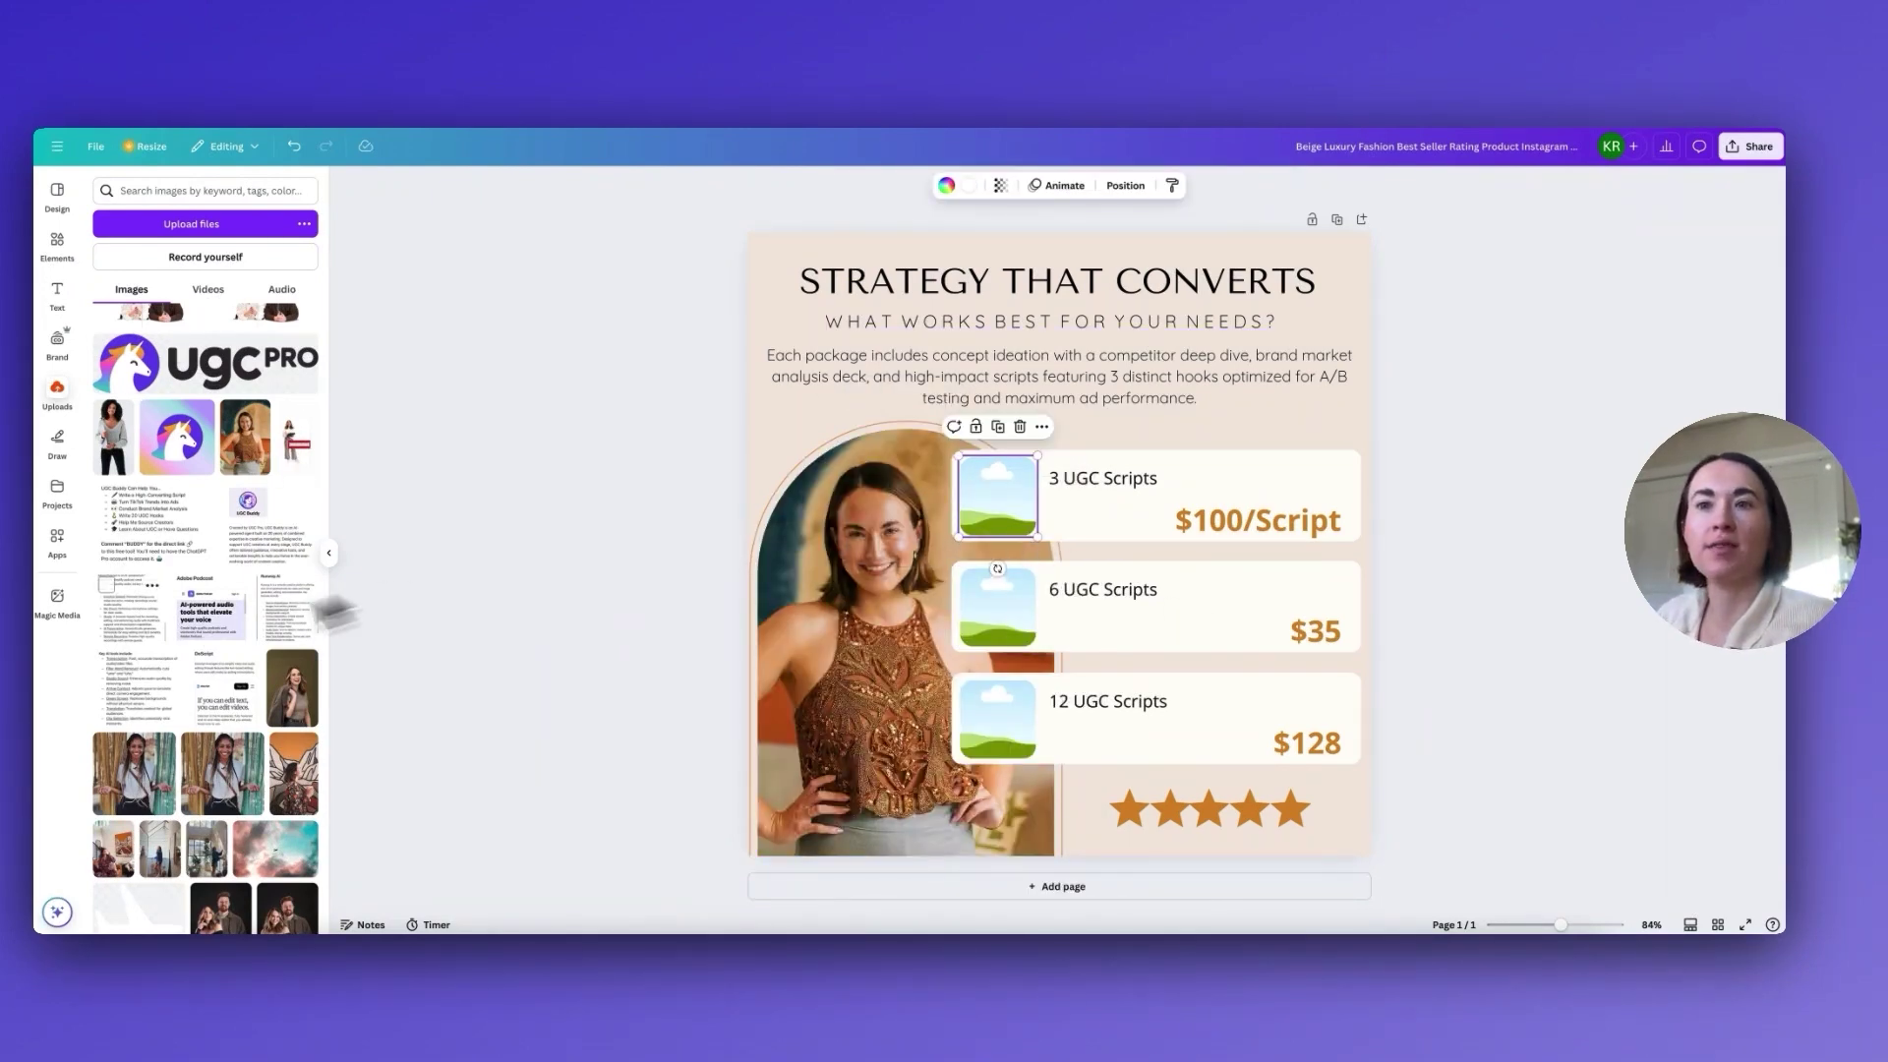
{"action": "scroll", "coordinate": [157, 801], "scroll_direction": "down", "scroll_amount": 10}
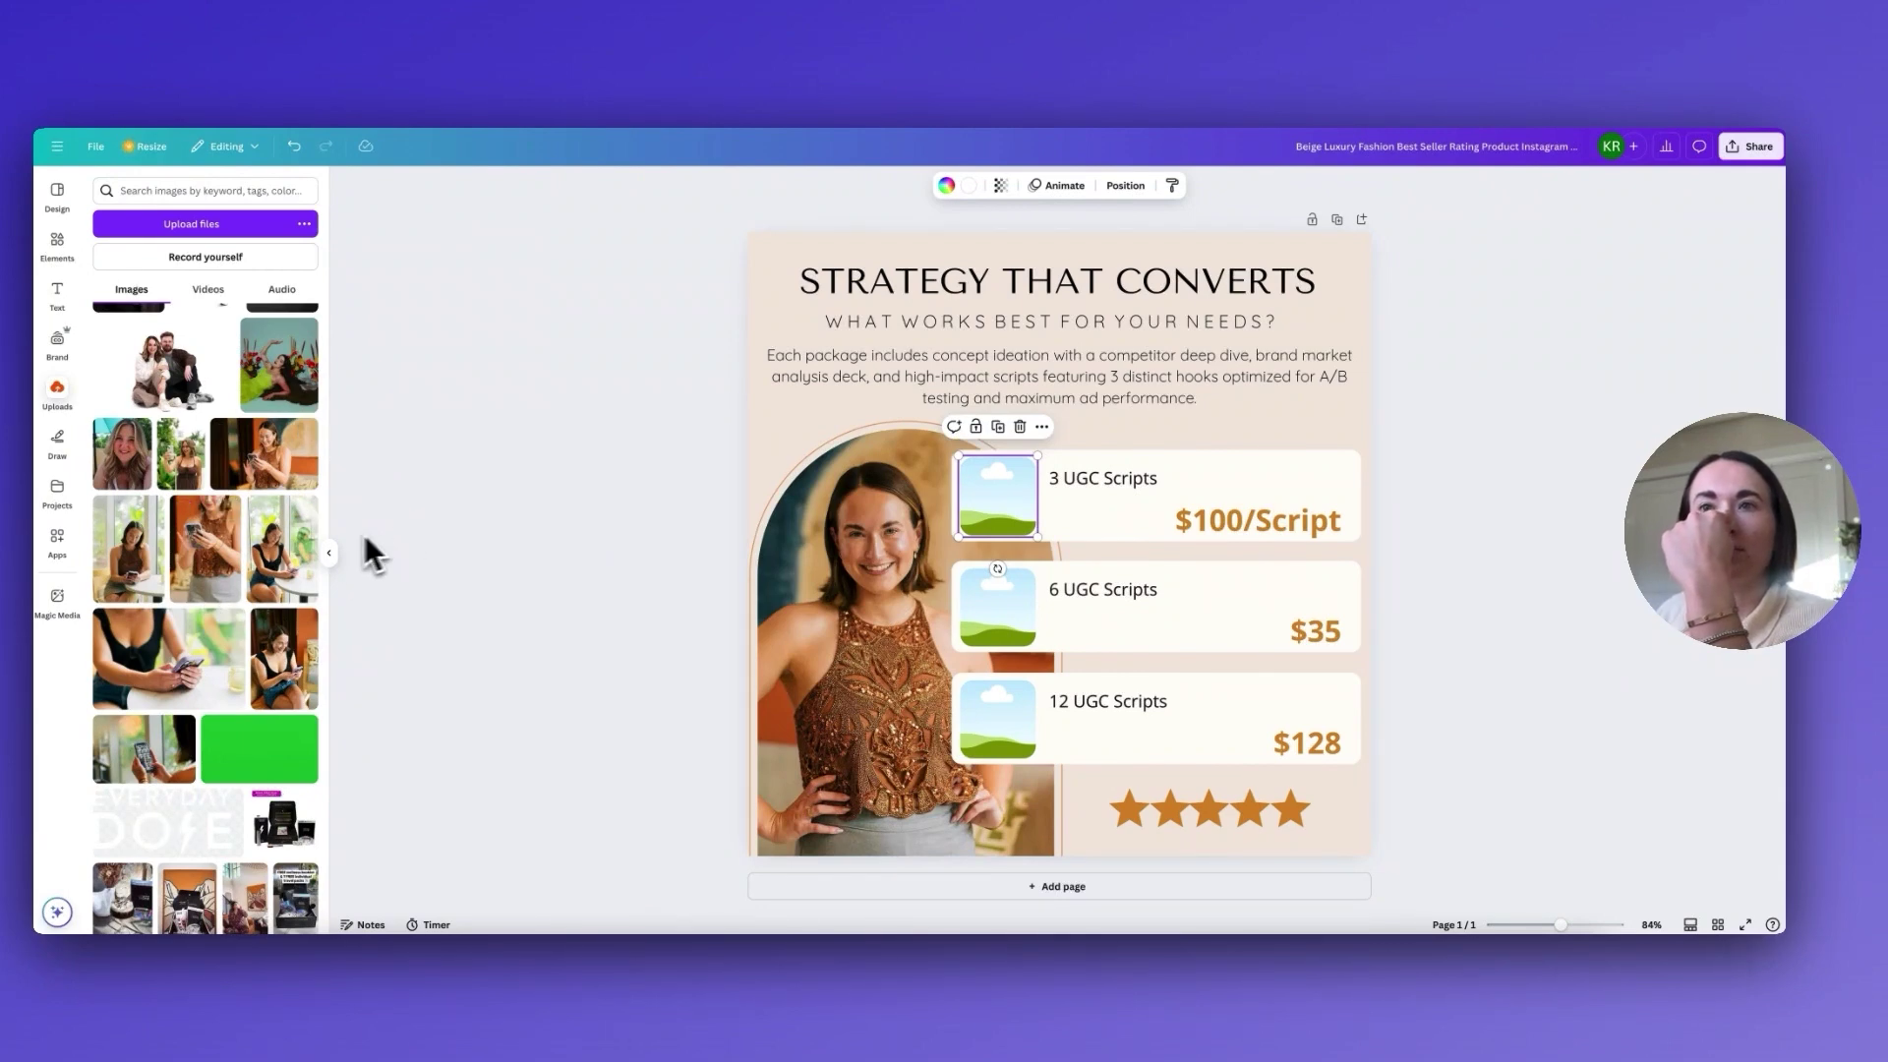
{"action": "left_click_drag", "start_coordinate": [283, 460], "coordinate": [995, 495]}
{"action": "left_click_drag", "start_coordinate": [128, 549], "coordinate": [996, 607]}
{"action": "left_click_drag", "start_coordinate": [205, 548], "coordinate": [1003, 745]}
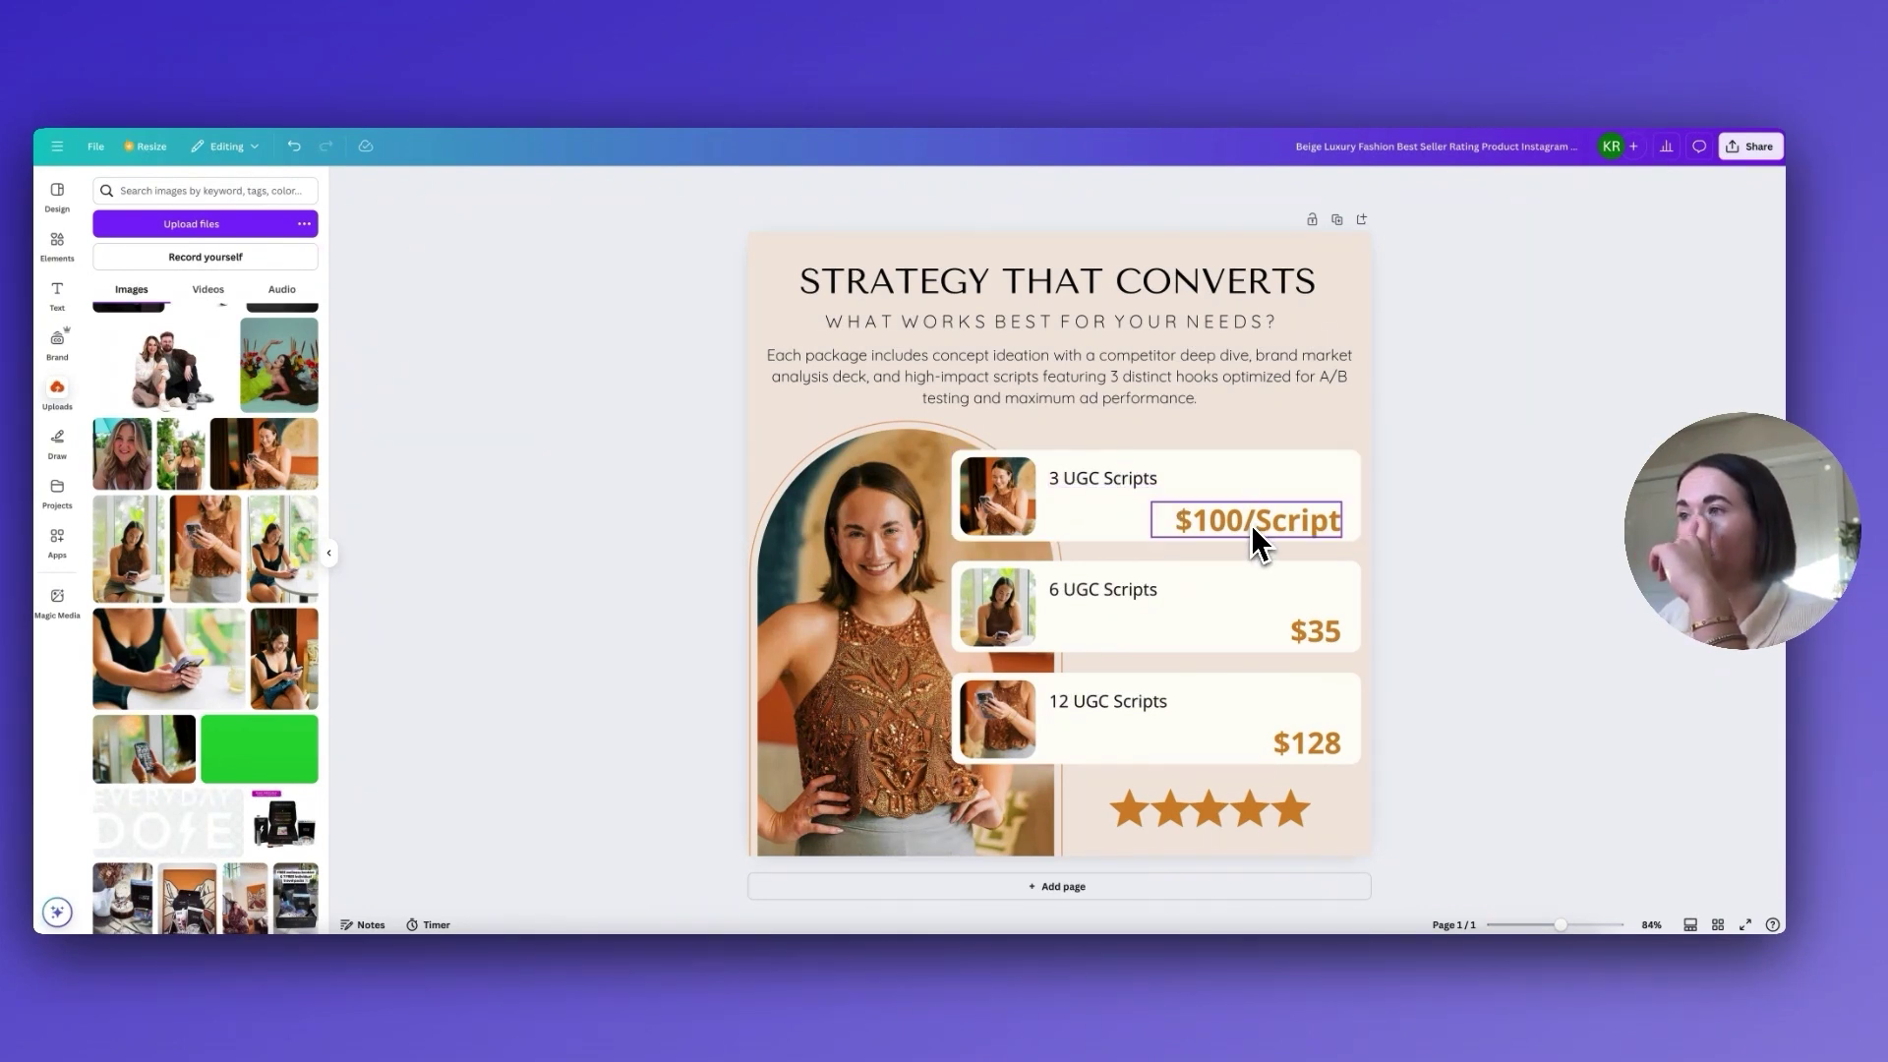
Step: Check the reference rate card's prices and set the second card's price to "$75/Script" and the third card's to "$60/Script"
{"action": "left_click", "coordinate": [1274, 979]}
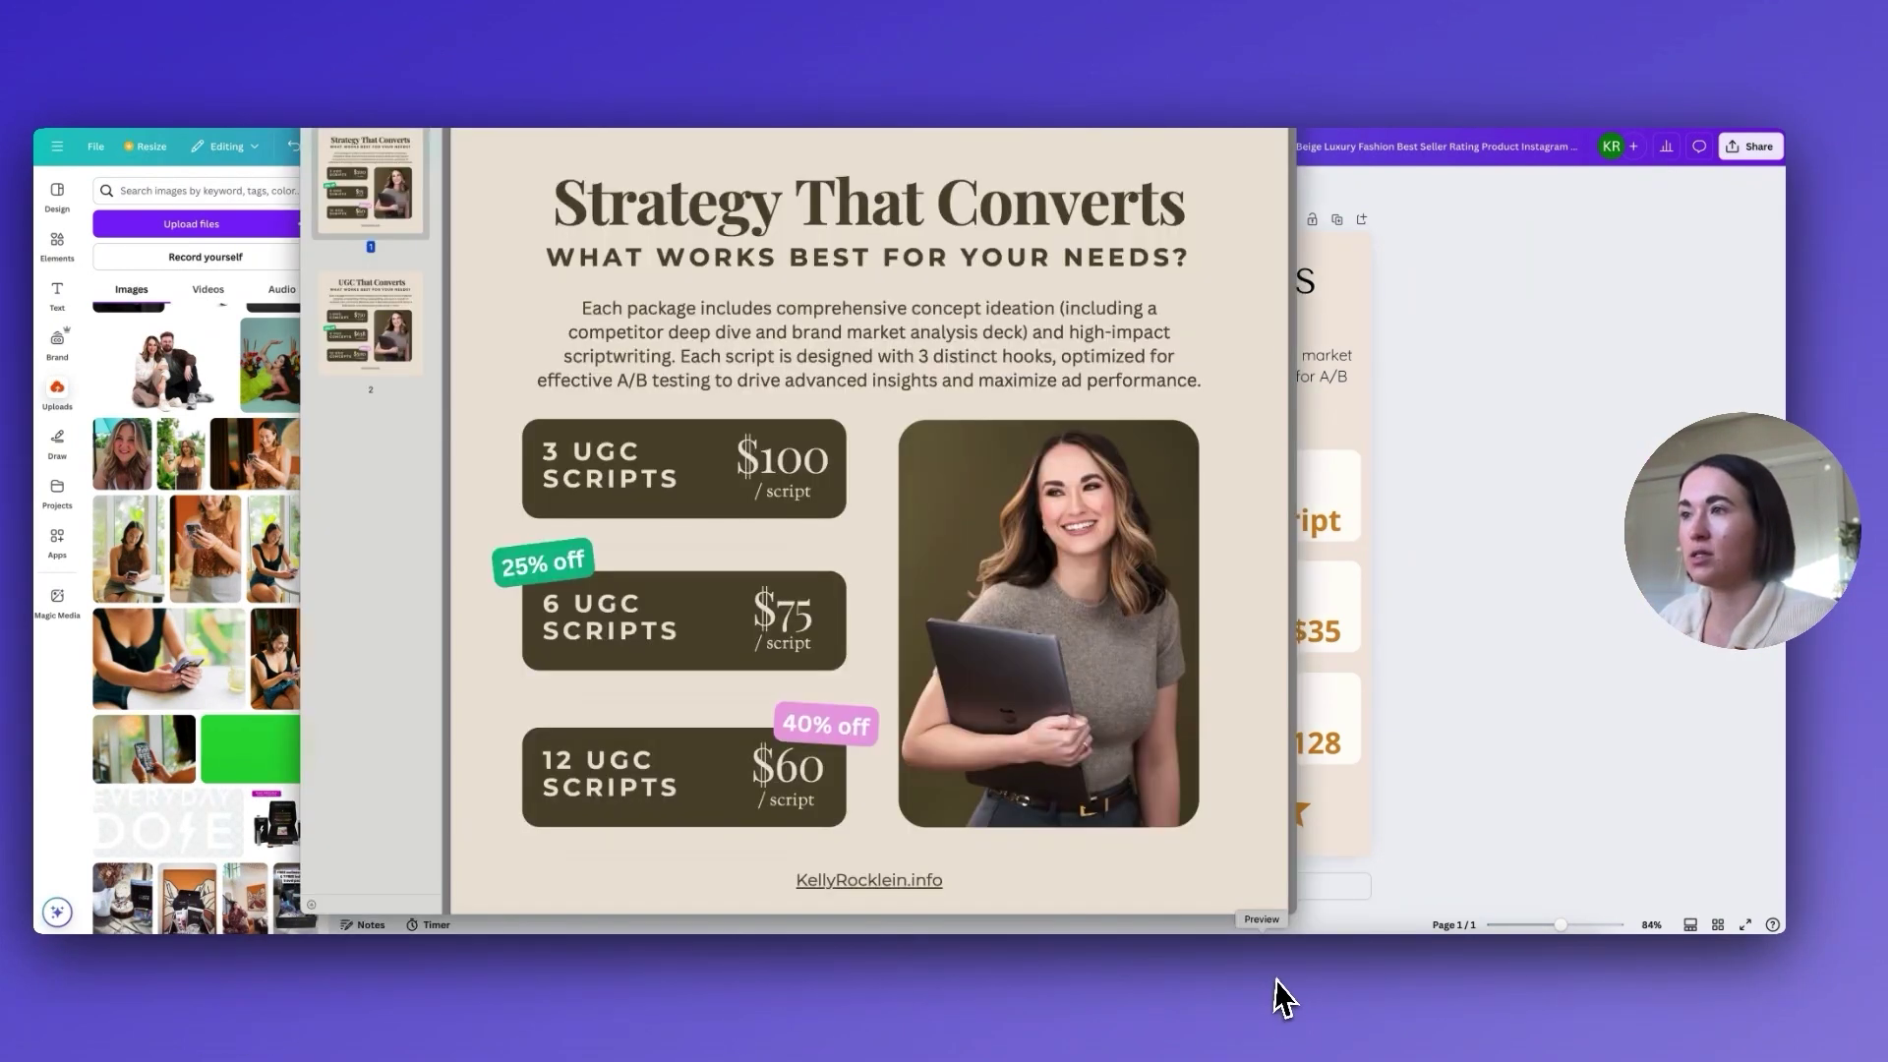
{"action": "left_click", "coordinate": [1614, 752]}
{"action": "left_click", "coordinate": [1291, 744]}
{"action": "left_click_drag", "start_coordinate": [1292, 744], "coordinate": [1336, 742]}
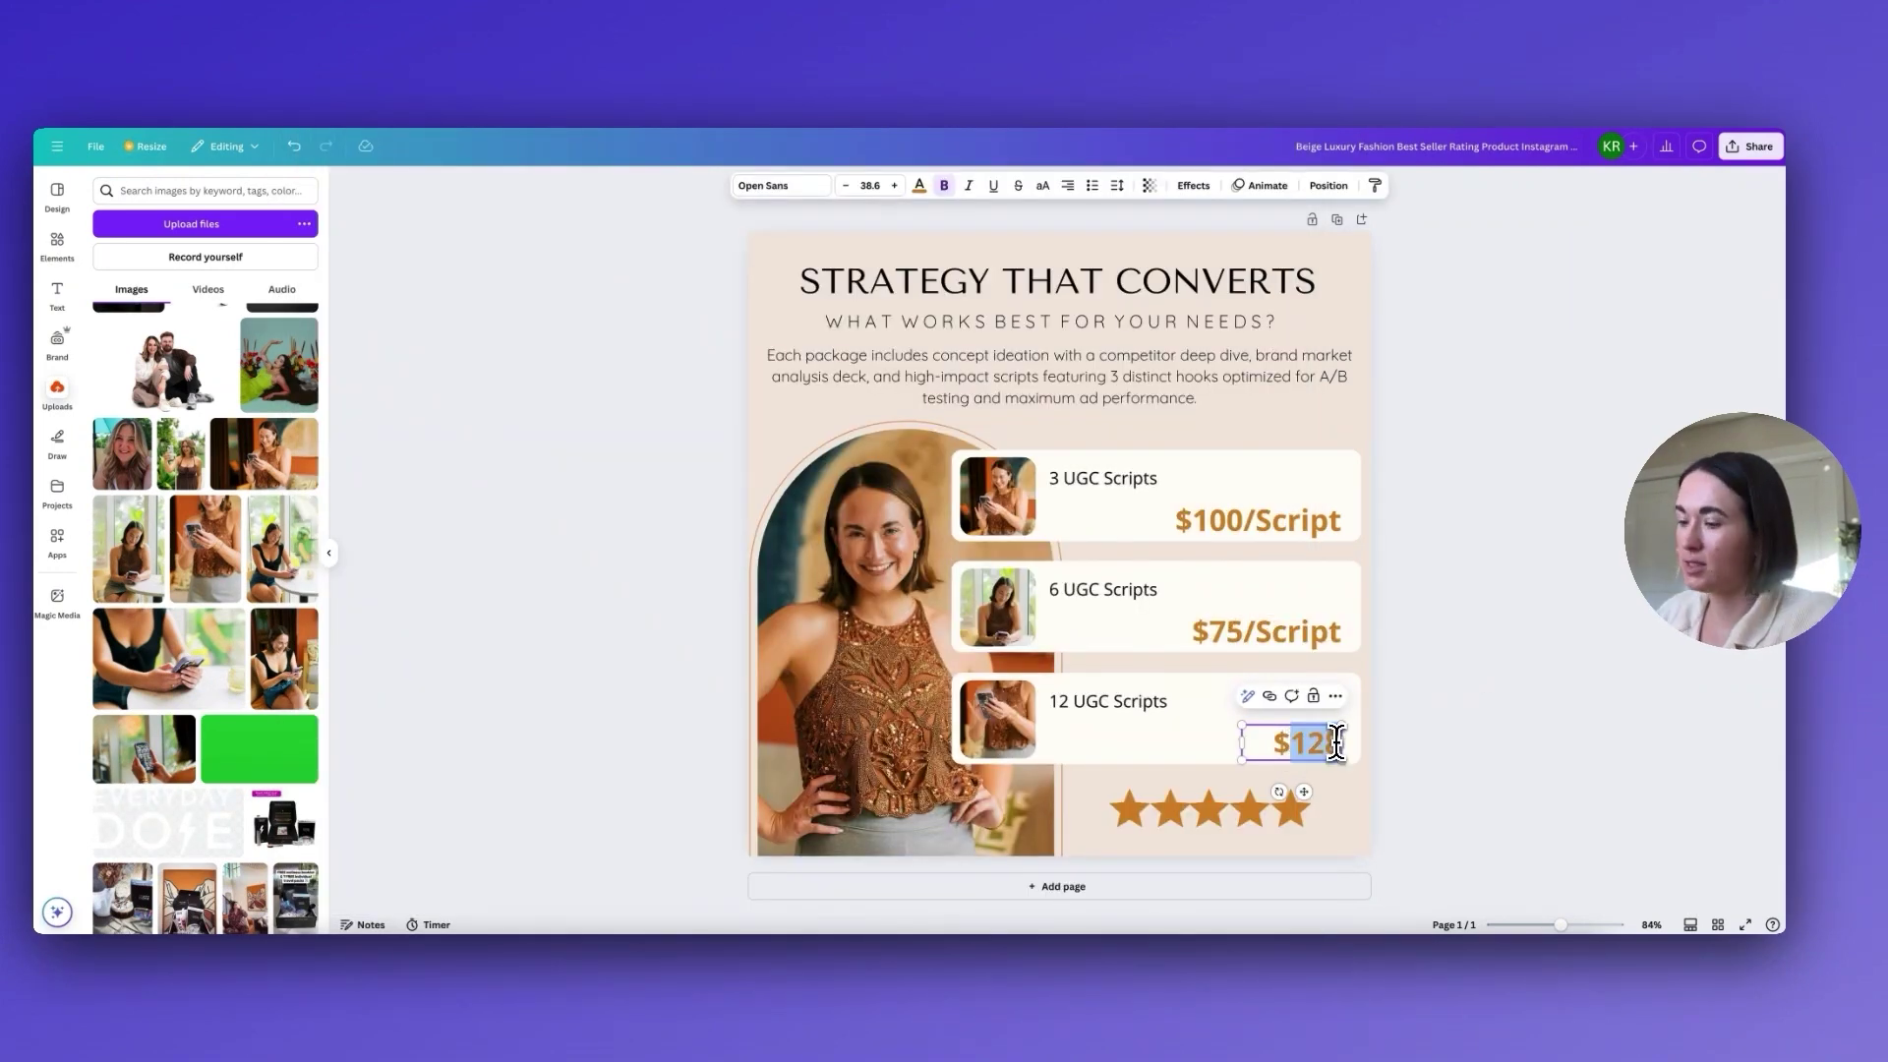
{"action": "type", "text": "60/Script"}
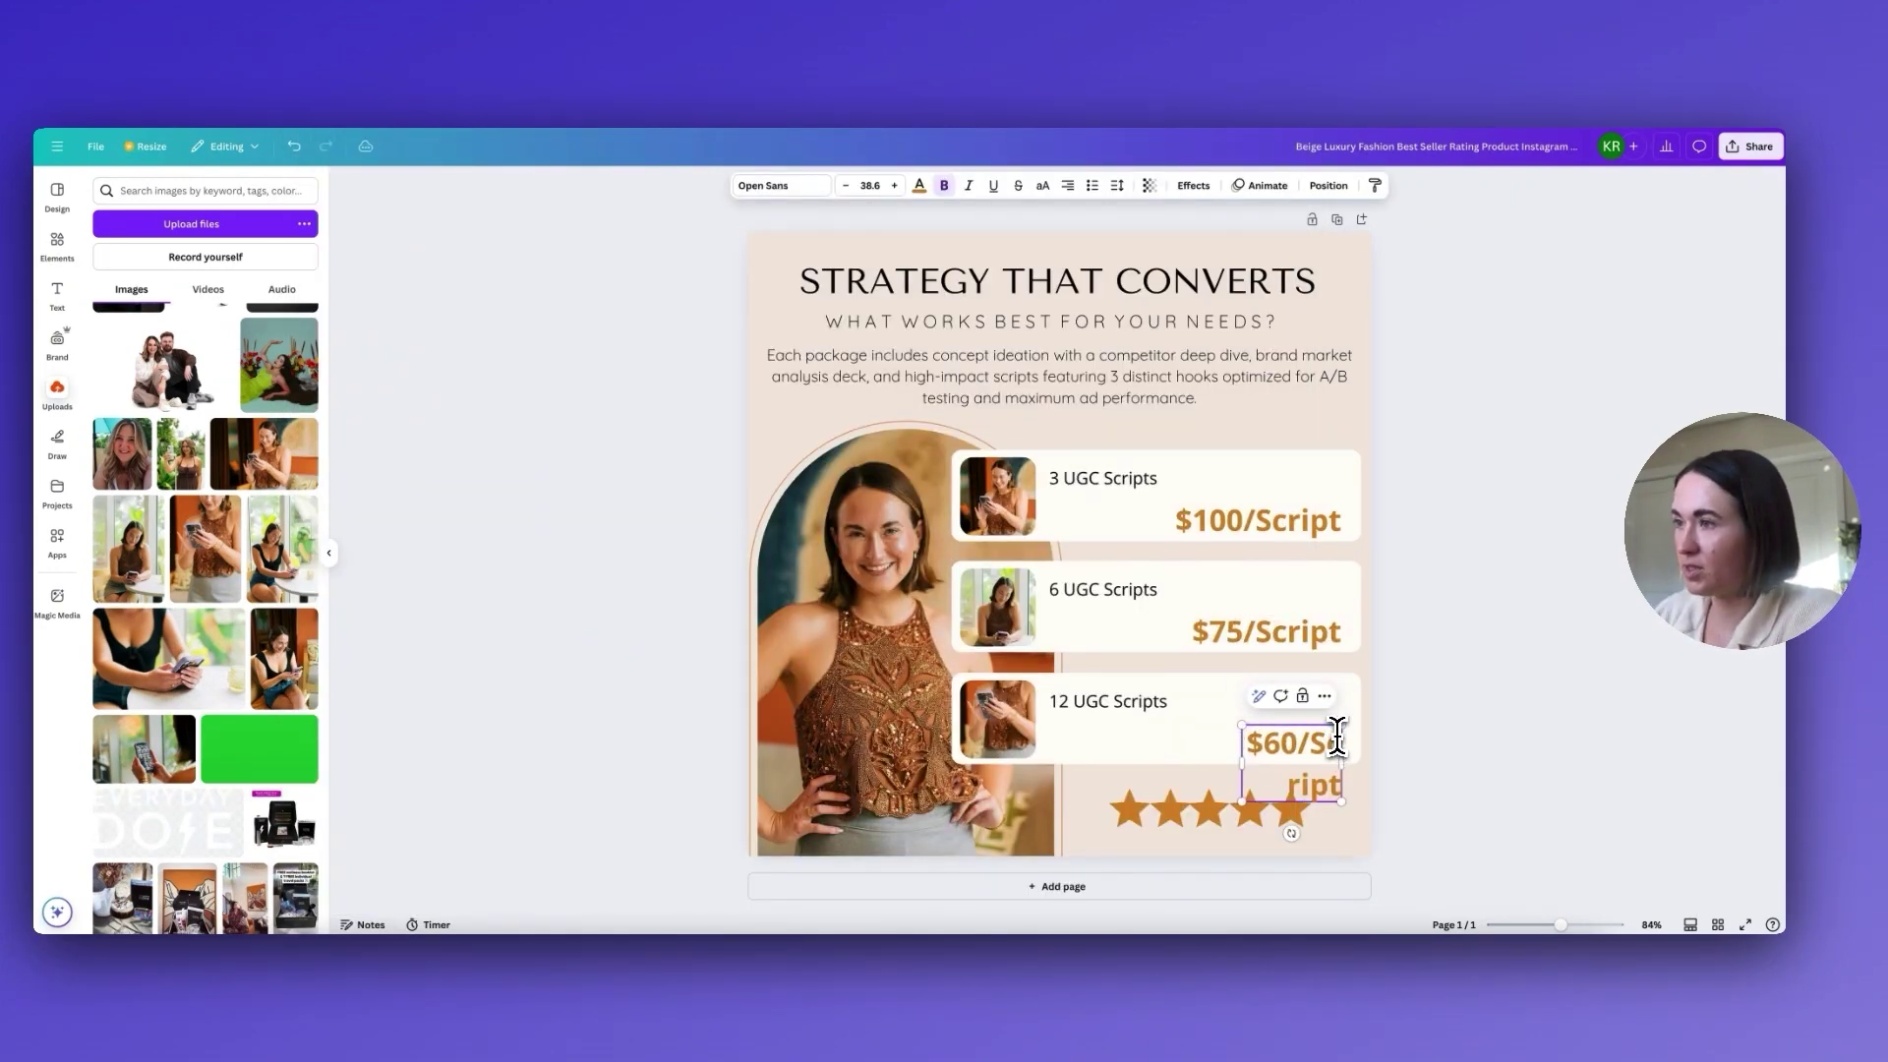
Step: Move the three card prices directly beneath their package titles, aligned with the titles' left edges
{"action": "left_click", "coordinate": [1161, 531]}
{"action": "mouse_move", "coordinate": [1161, 525]}
{"action": "left_mouse_down"}
{"action": "mouse_move", "coordinate": [1182, 525]}
{"action": "mouse_move", "coordinate": [1171, 545]}
{"action": "mouse_move", "coordinate": [1112, 515]}
{"action": "mouse_move", "coordinate": [1151, 513]}
{"action": "left_mouse_up"}
{"action": "left_click", "coordinate": [1200, 623]}
{"action": "left_click_drag", "start_coordinate": [1175, 639], "coordinate": [1152, 608]}
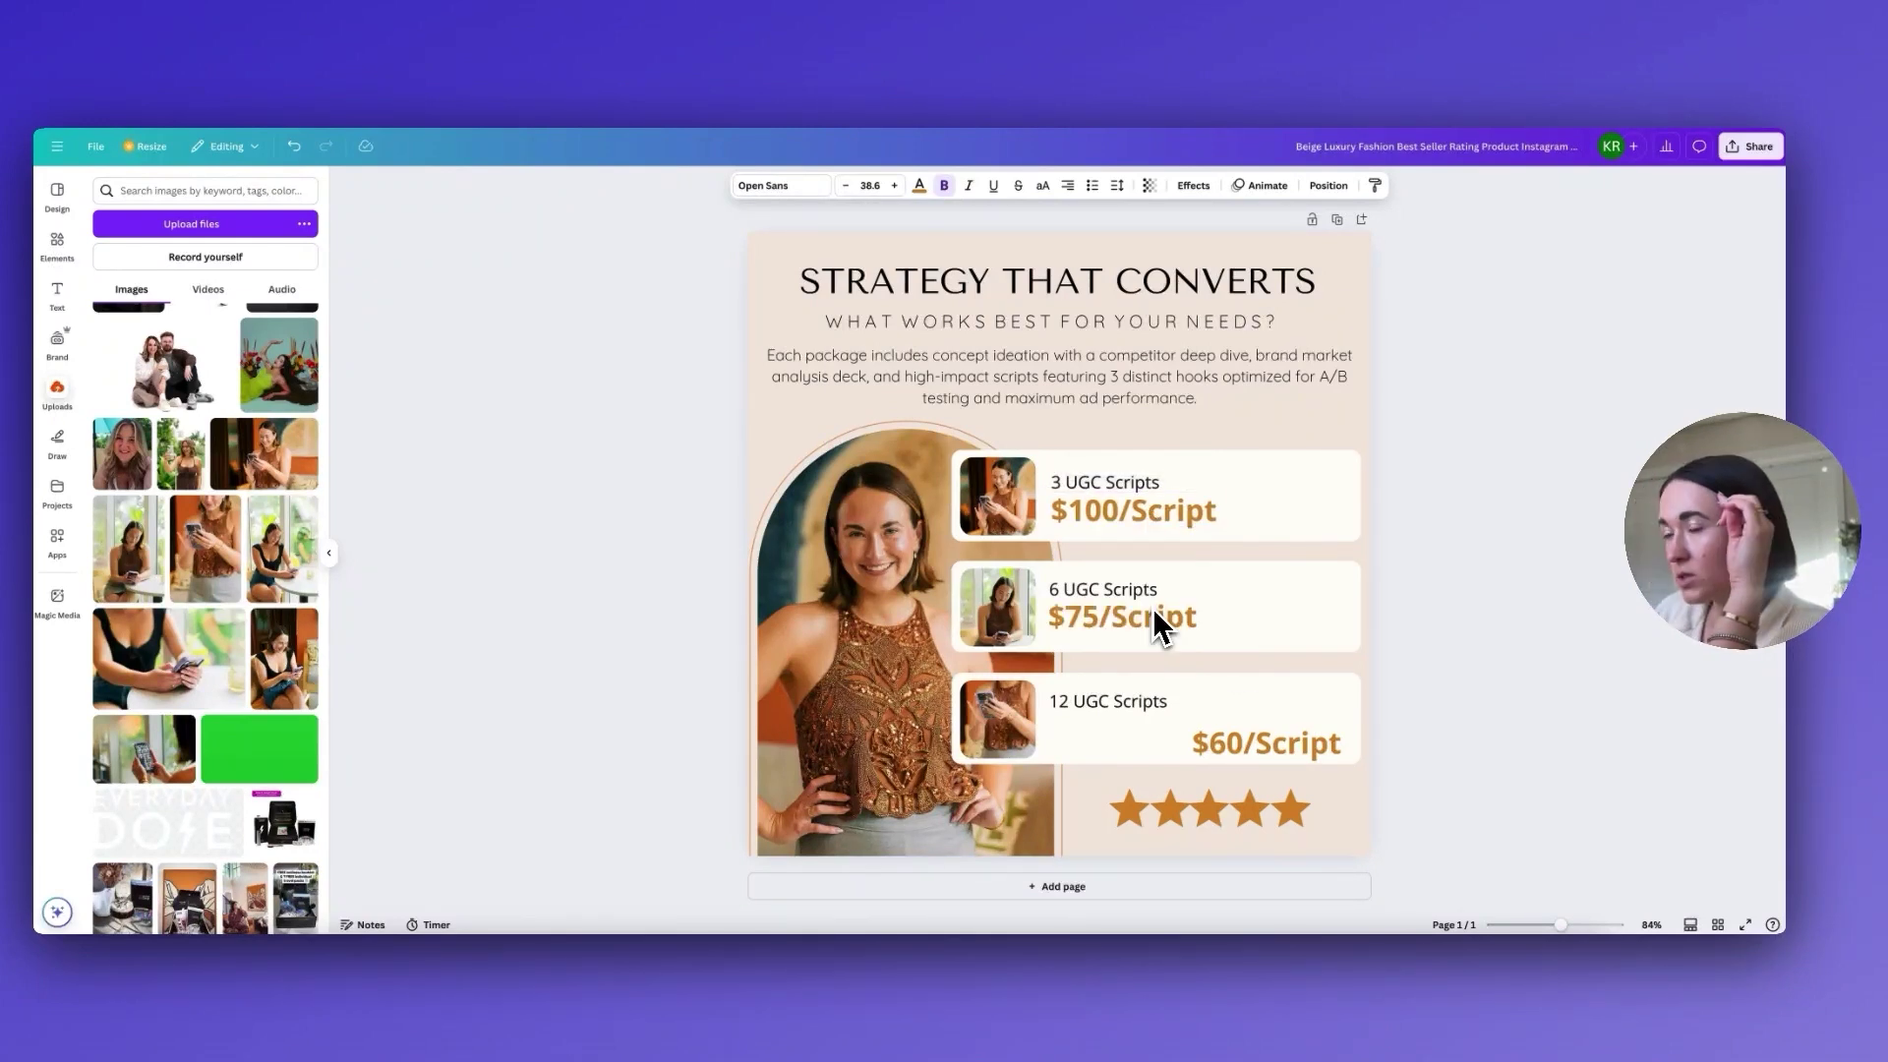
{"action": "left_click", "coordinate": [1221, 735]}
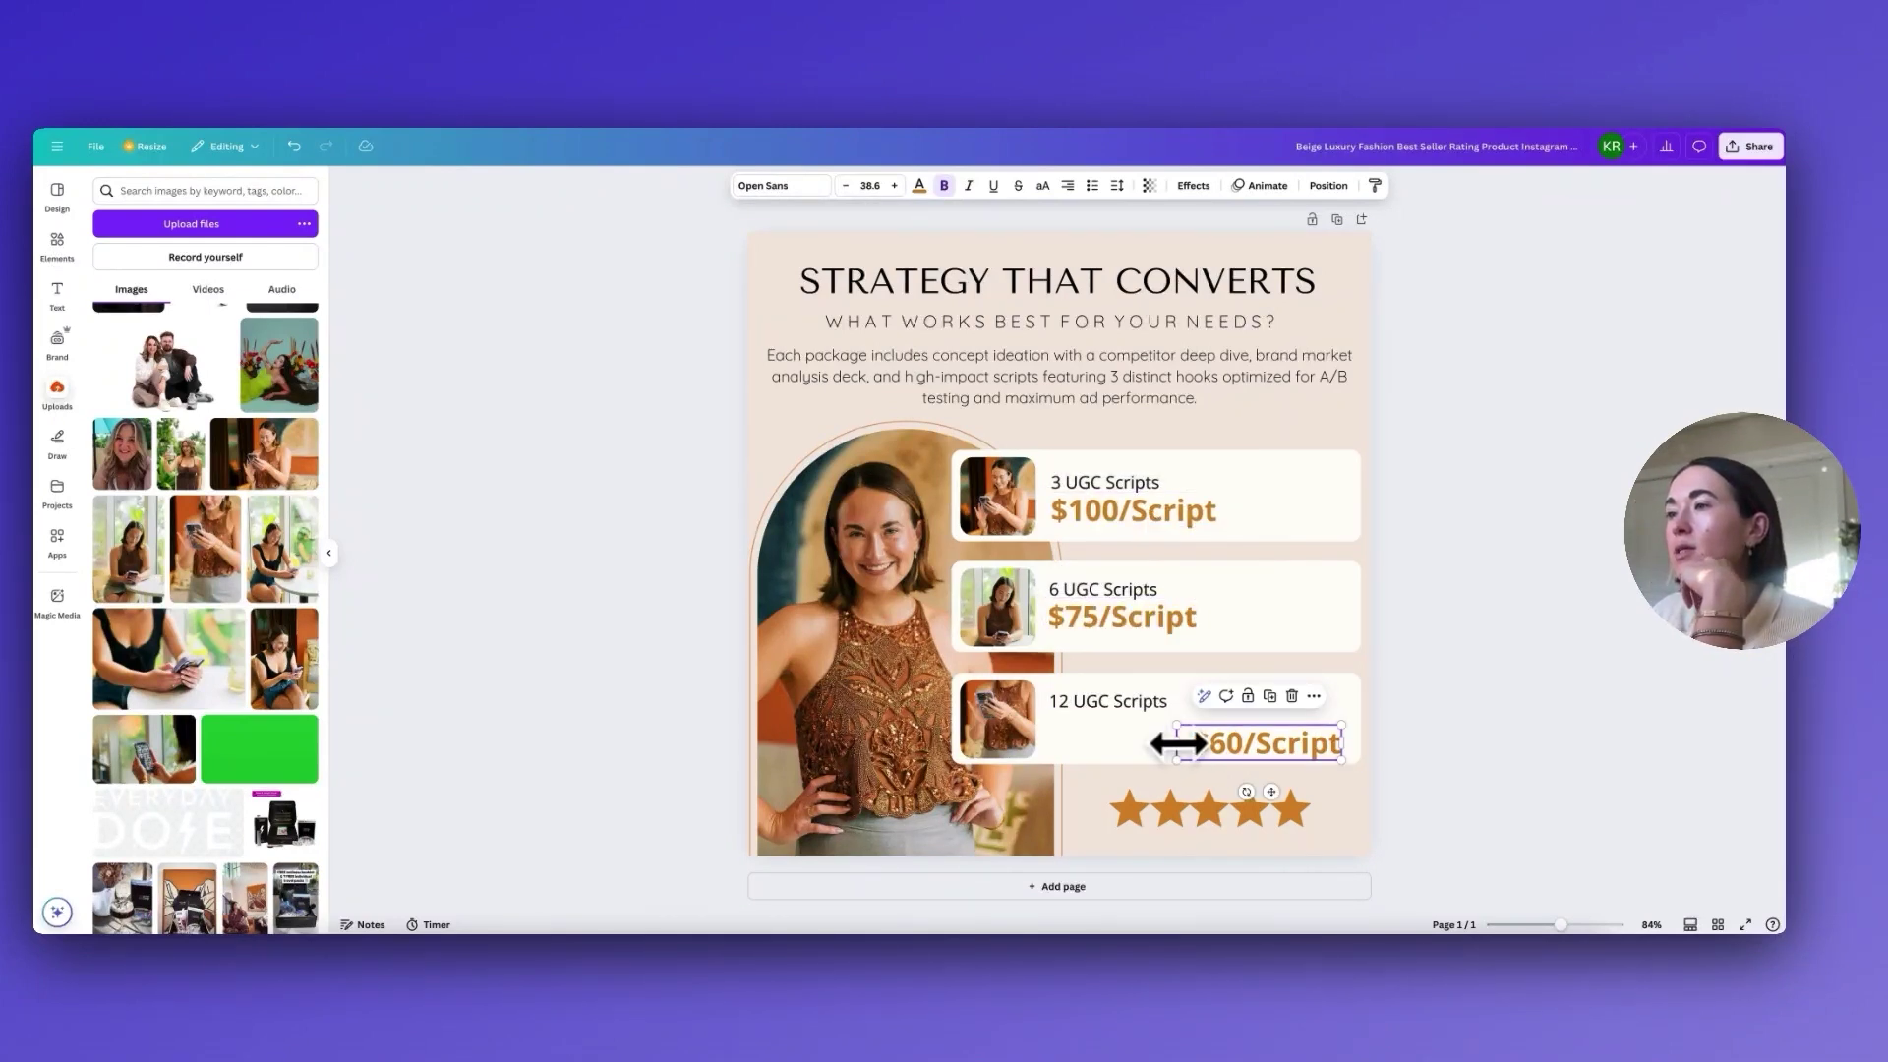
{"action": "left_click_drag", "start_coordinate": [1193, 739], "coordinate": [1124, 722]}
Step: Lock the third card's background shape and group its "12 UGC Scripts" title with the price
{"action": "left_click", "coordinate": [1137, 696]}
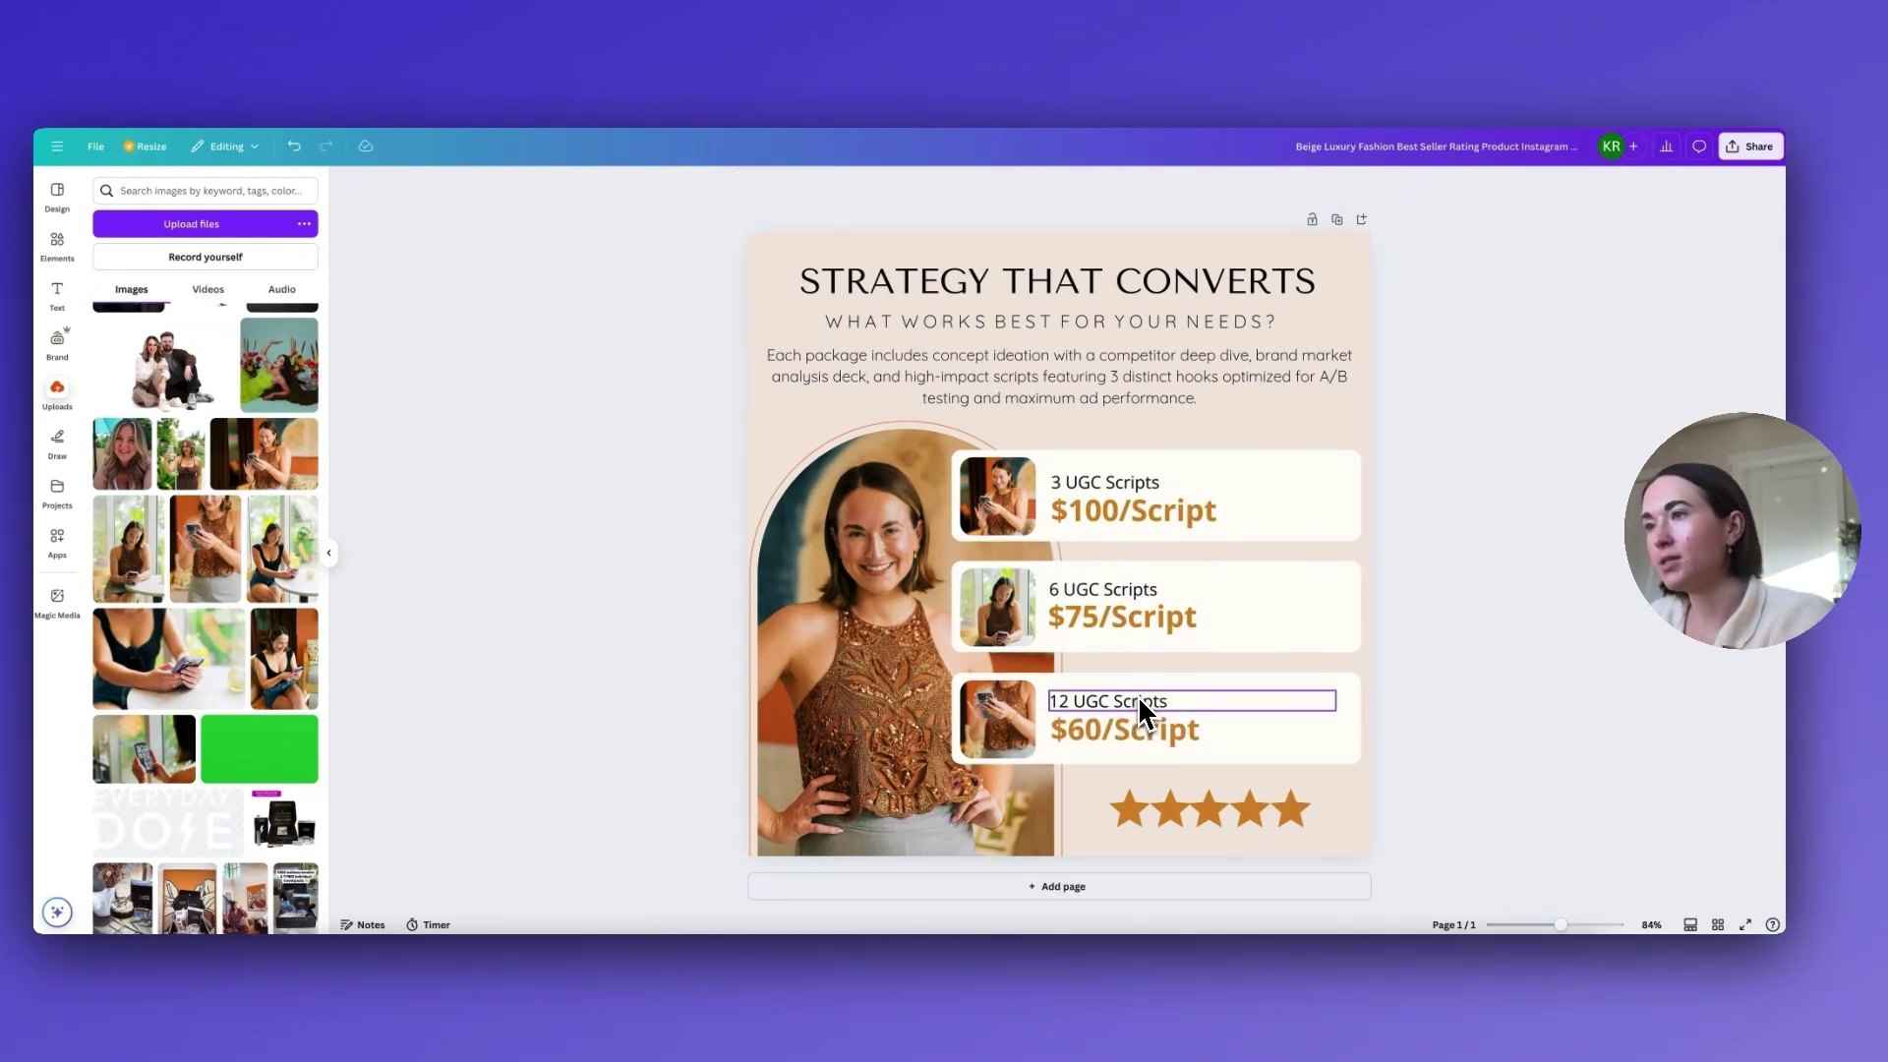
{"action": "left_click", "coordinate": [1217, 696]}
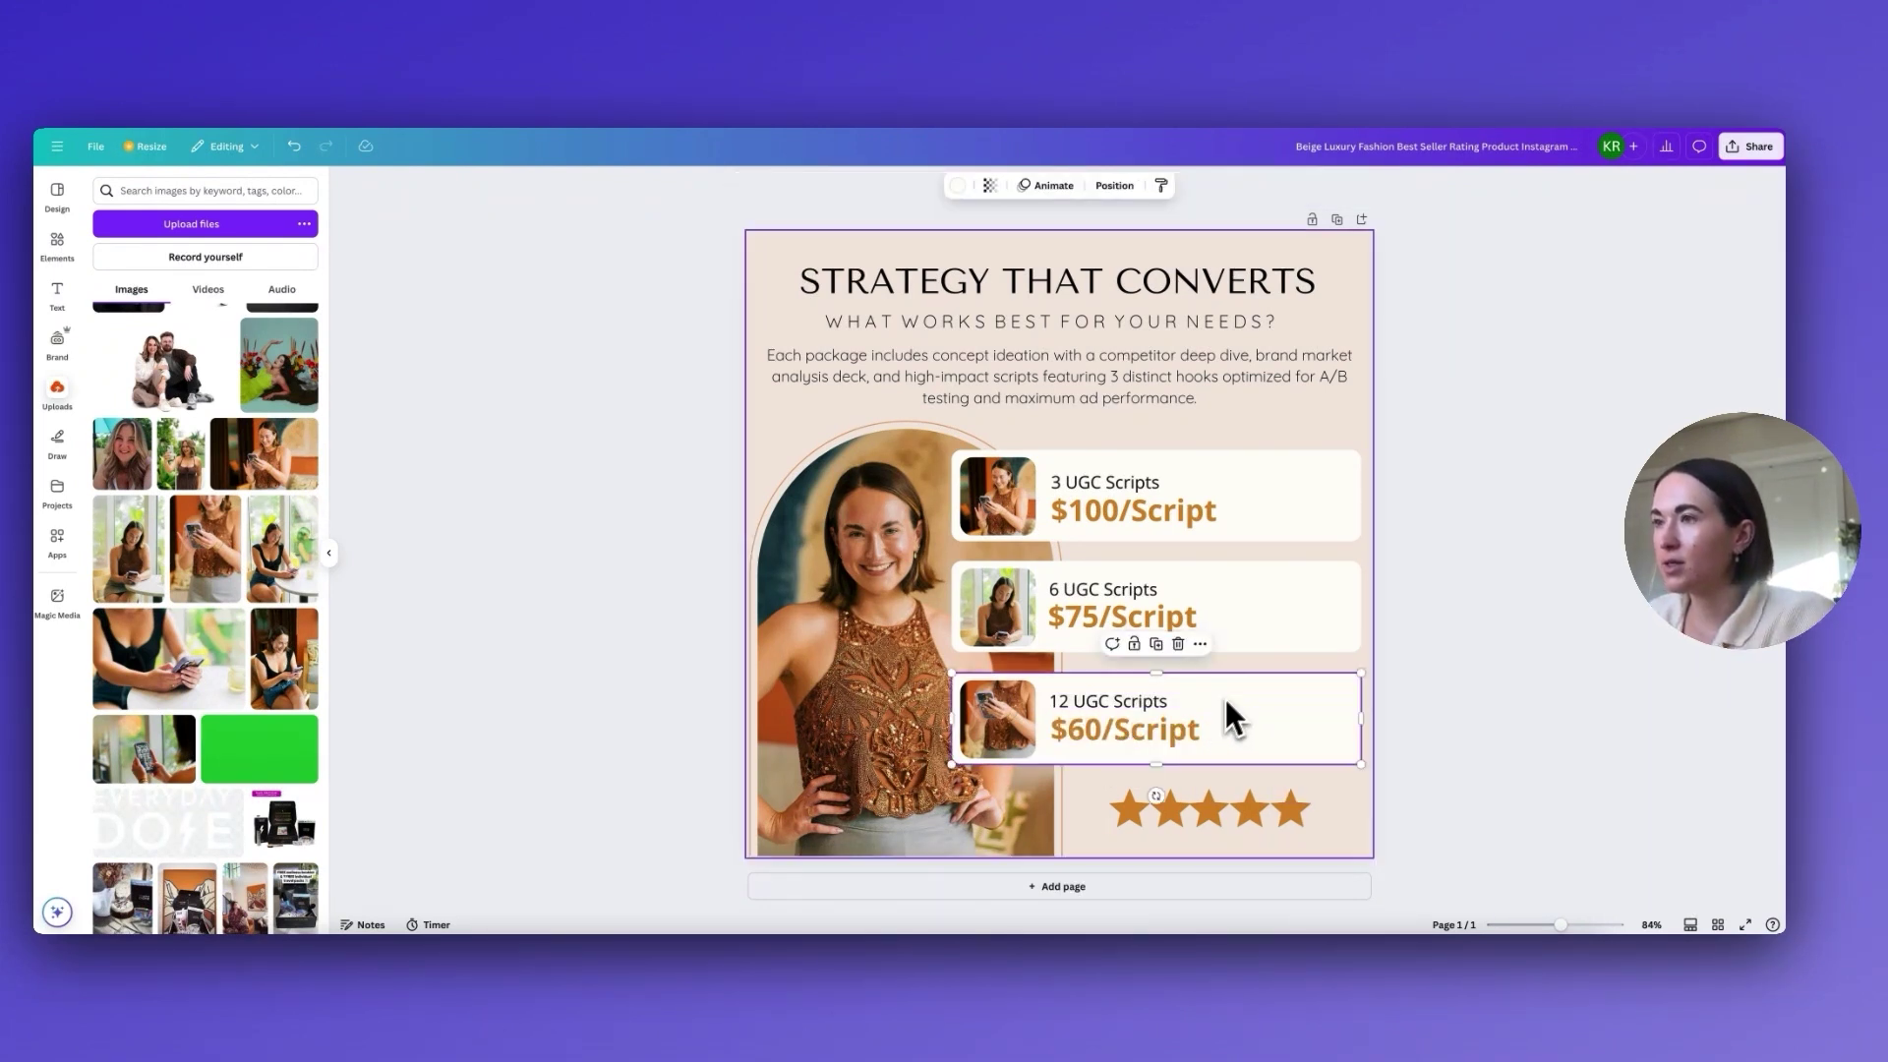
{"action": "left_click", "coordinate": [1207, 695]}
{"action": "left_click_drag", "start_coordinate": [1246, 737], "coordinate": [1099, 730]}
{"action": "key", "text": "ctrl+g"}
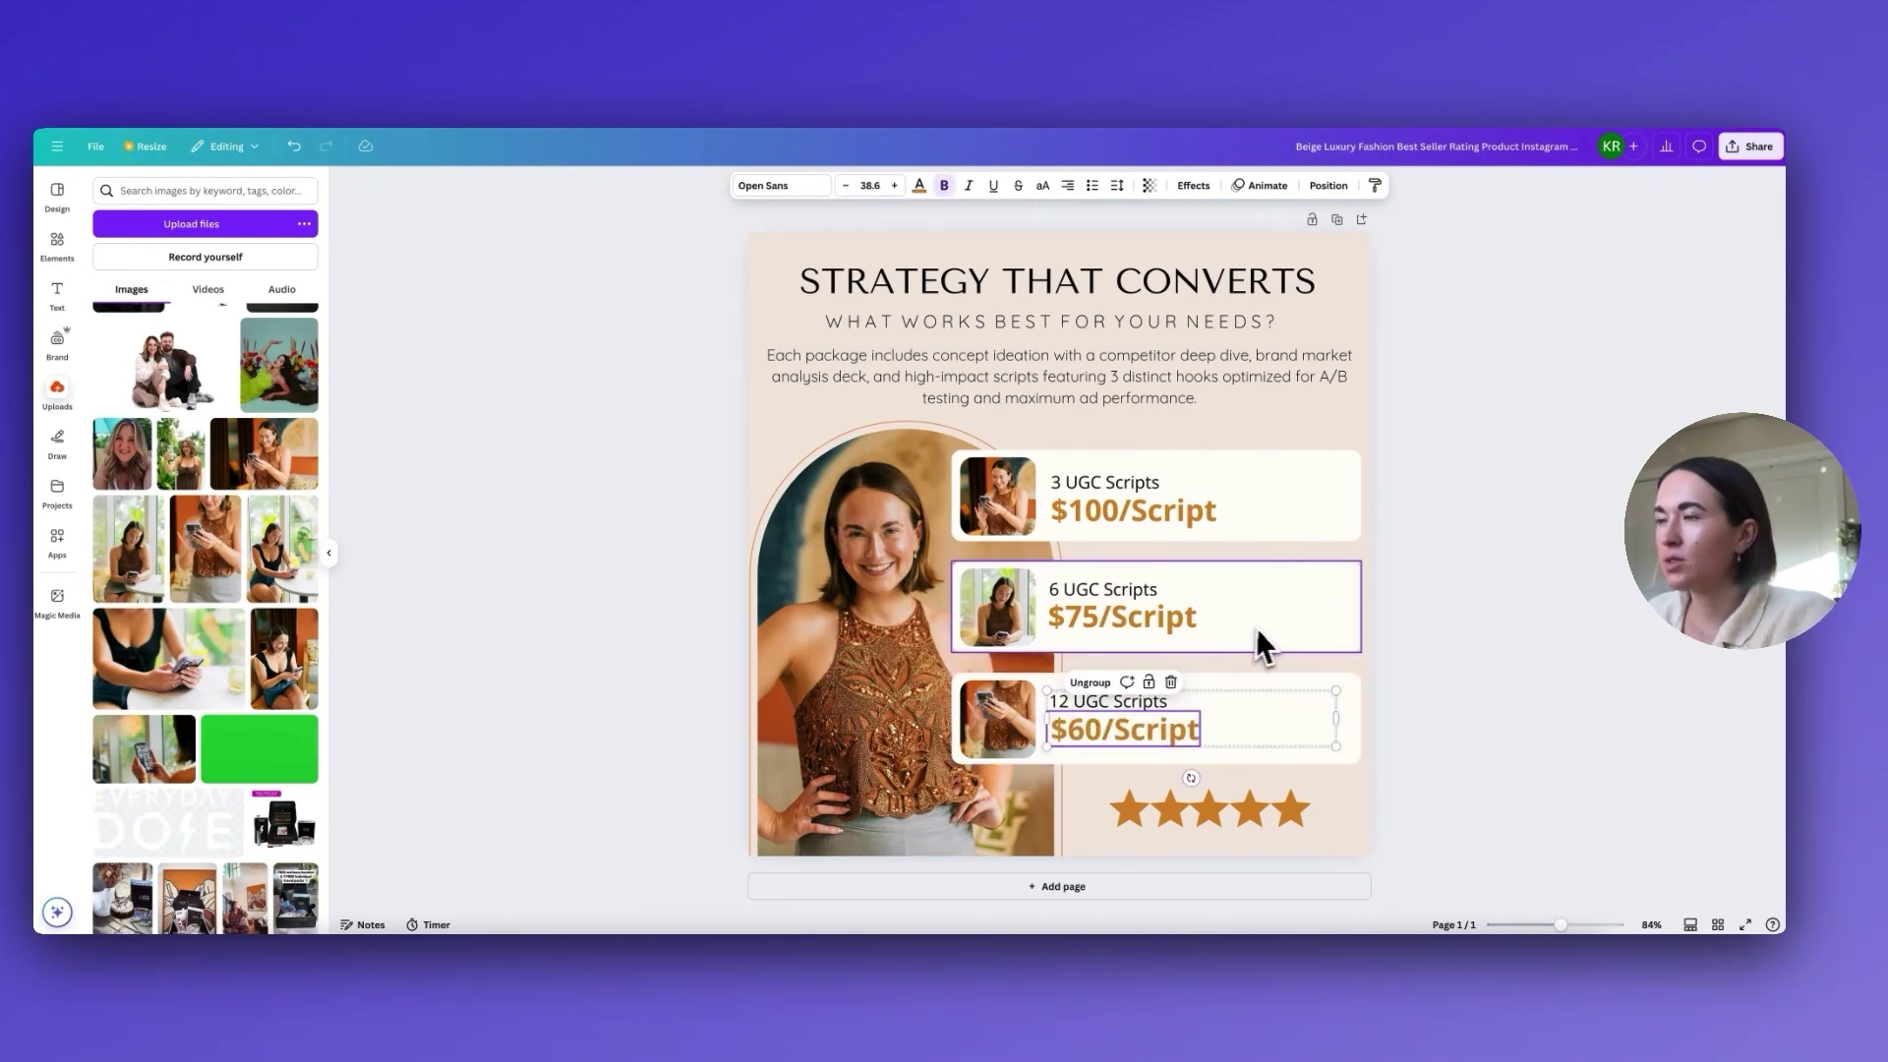
Step: Lock the second card's background shape, then group its title and price and position the group neatly within the card
{"action": "left_click", "coordinate": [1258, 625]}
{"action": "left_click", "coordinate": [1158, 588]}
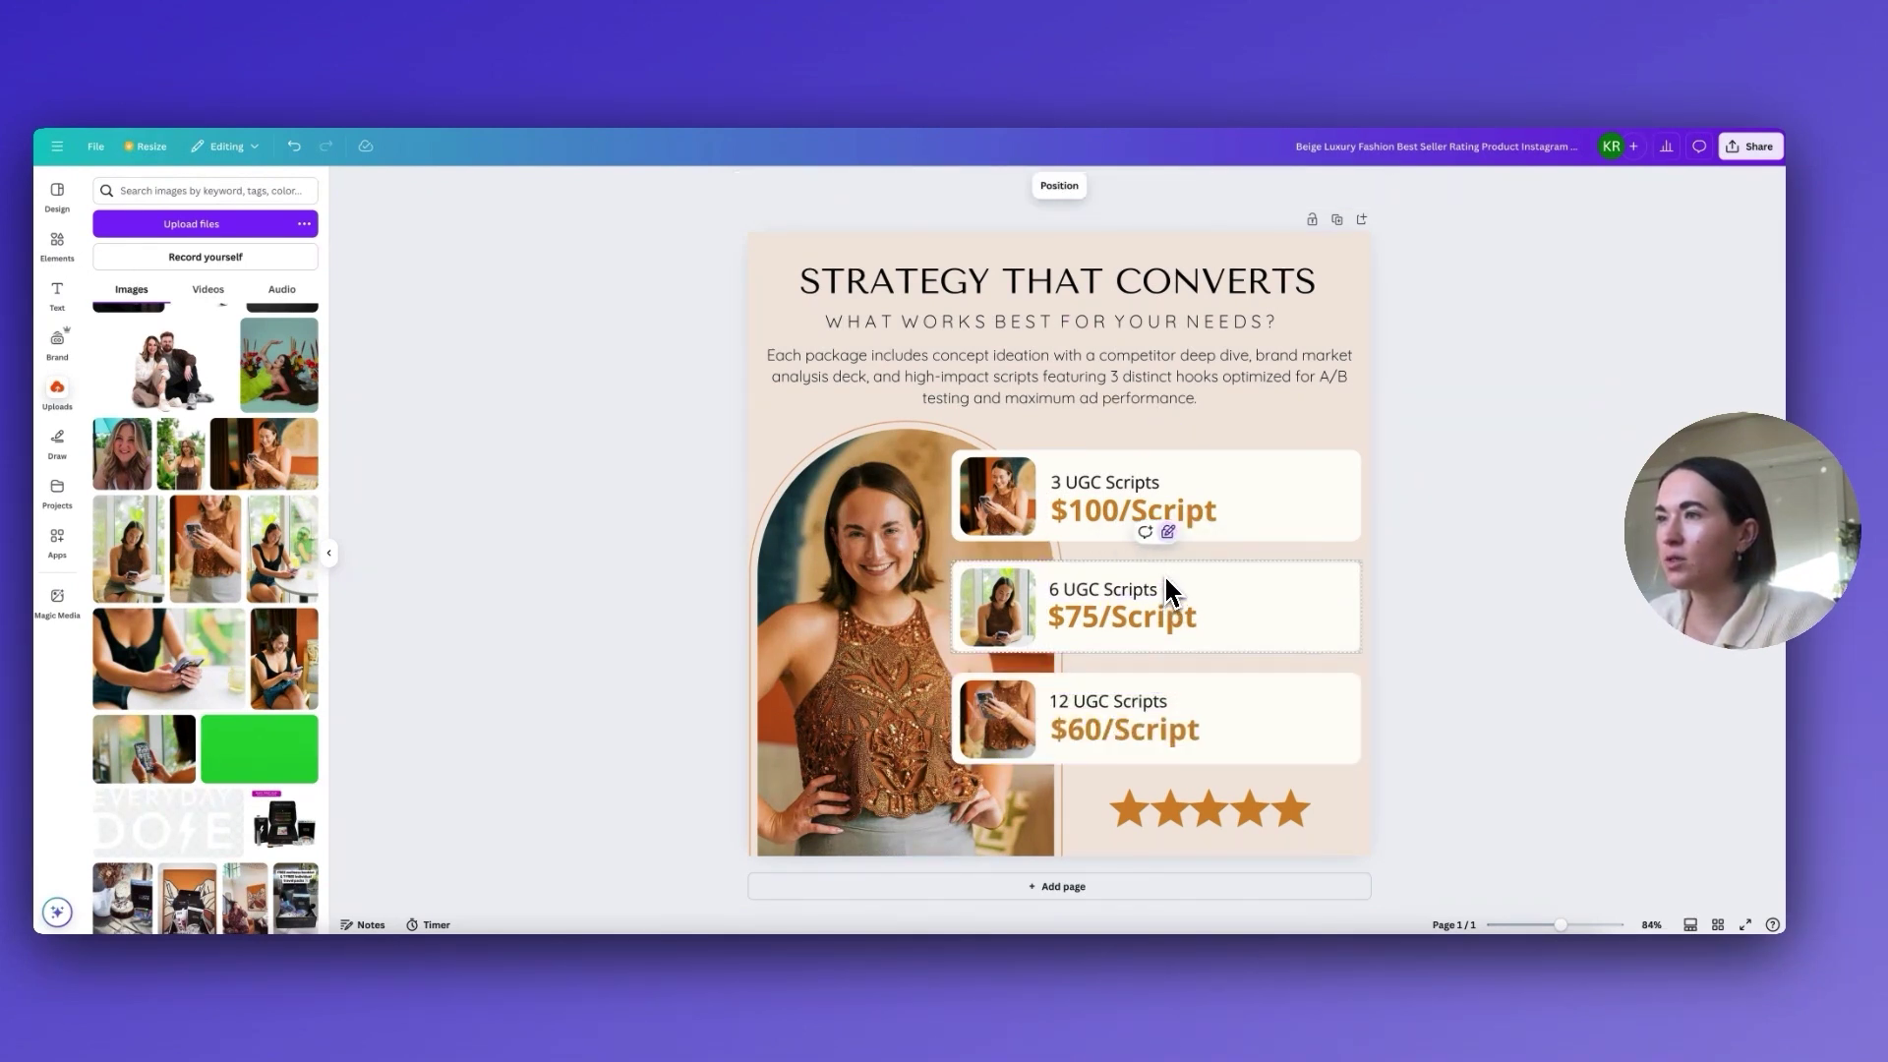
{"action": "left_click", "coordinate": [1082, 628]}
{"action": "left_click_drag", "start_coordinate": [1089, 604], "coordinate": [1094, 602]}
{"action": "left_click", "coordinate": [1392, 604]}
Step: Lock the first card's background shape, then group its title and price and nudge the group slightly upward
{"action": "left_click", "coordinate": [1278, 507]}
{"action": "left_click", "coordinate": [1135, 420]}
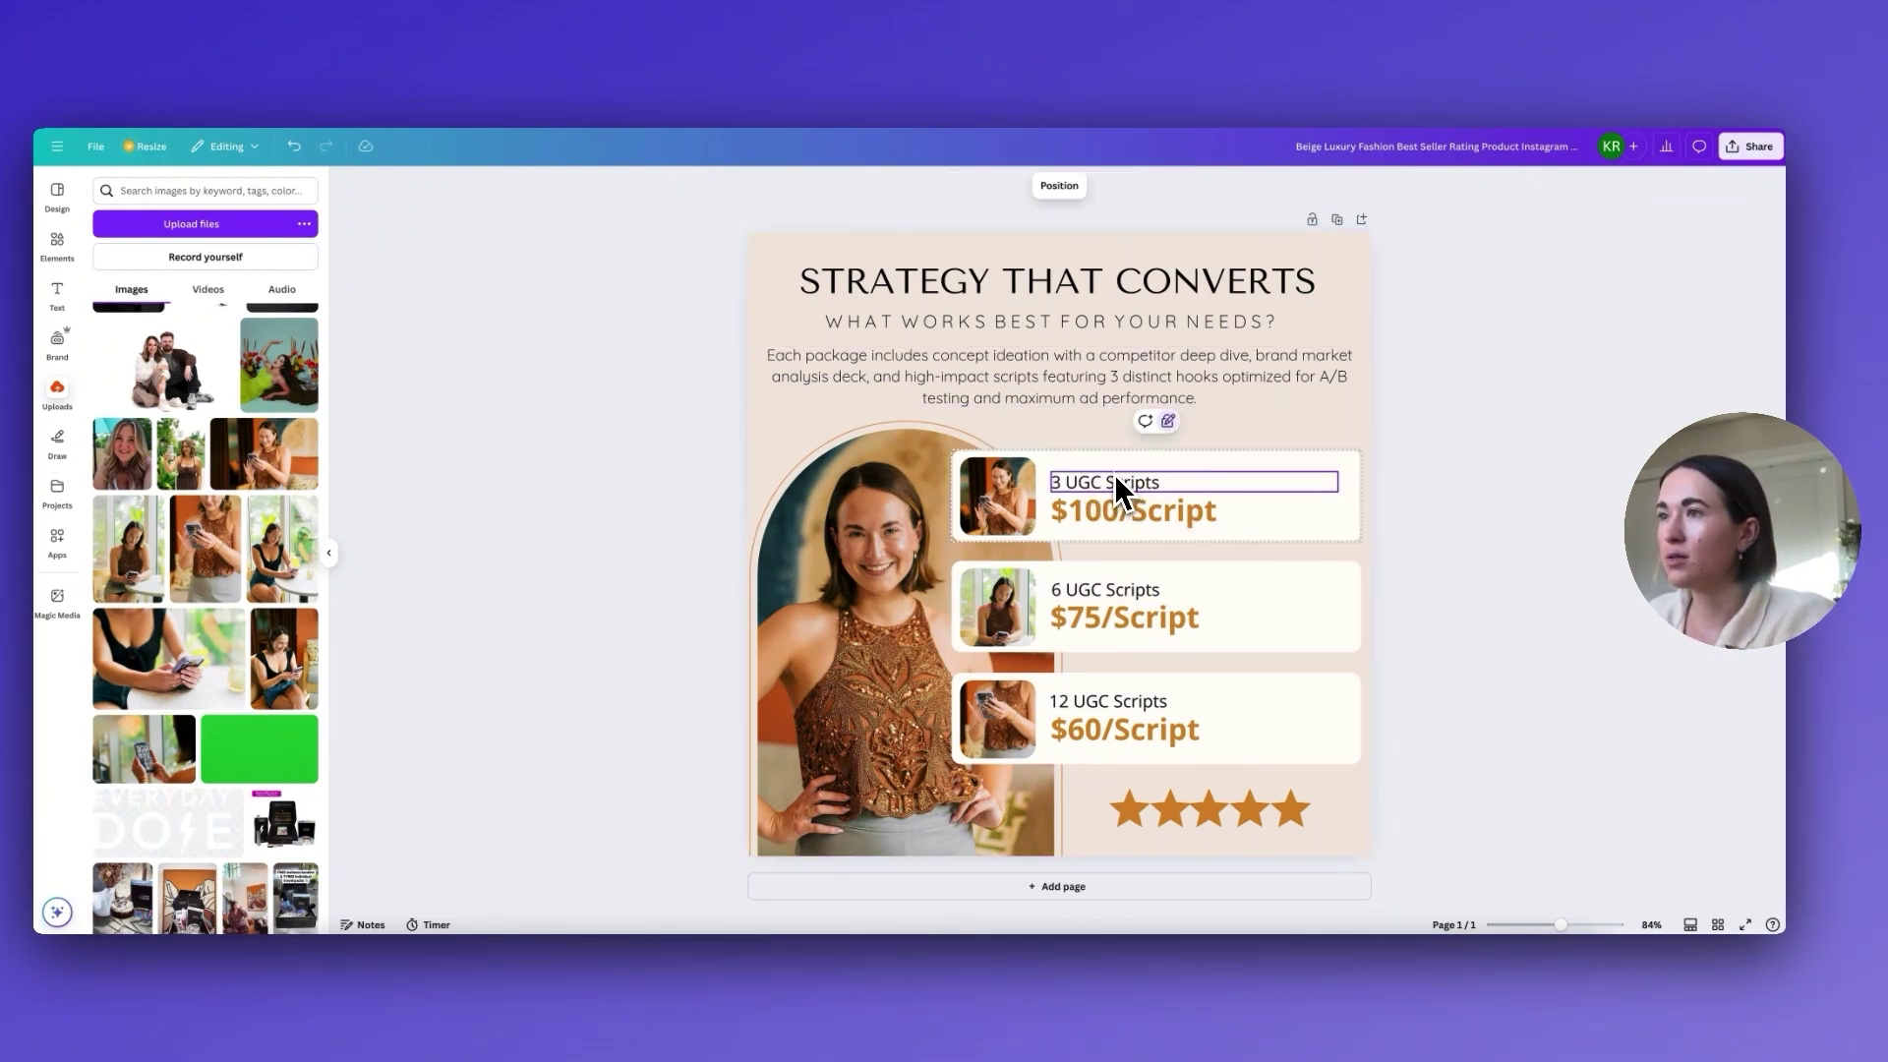
{"action": "left_click", "coordinate": [1105, 504]}
{"action": "left_click", "coordinate": [1158, 444]}
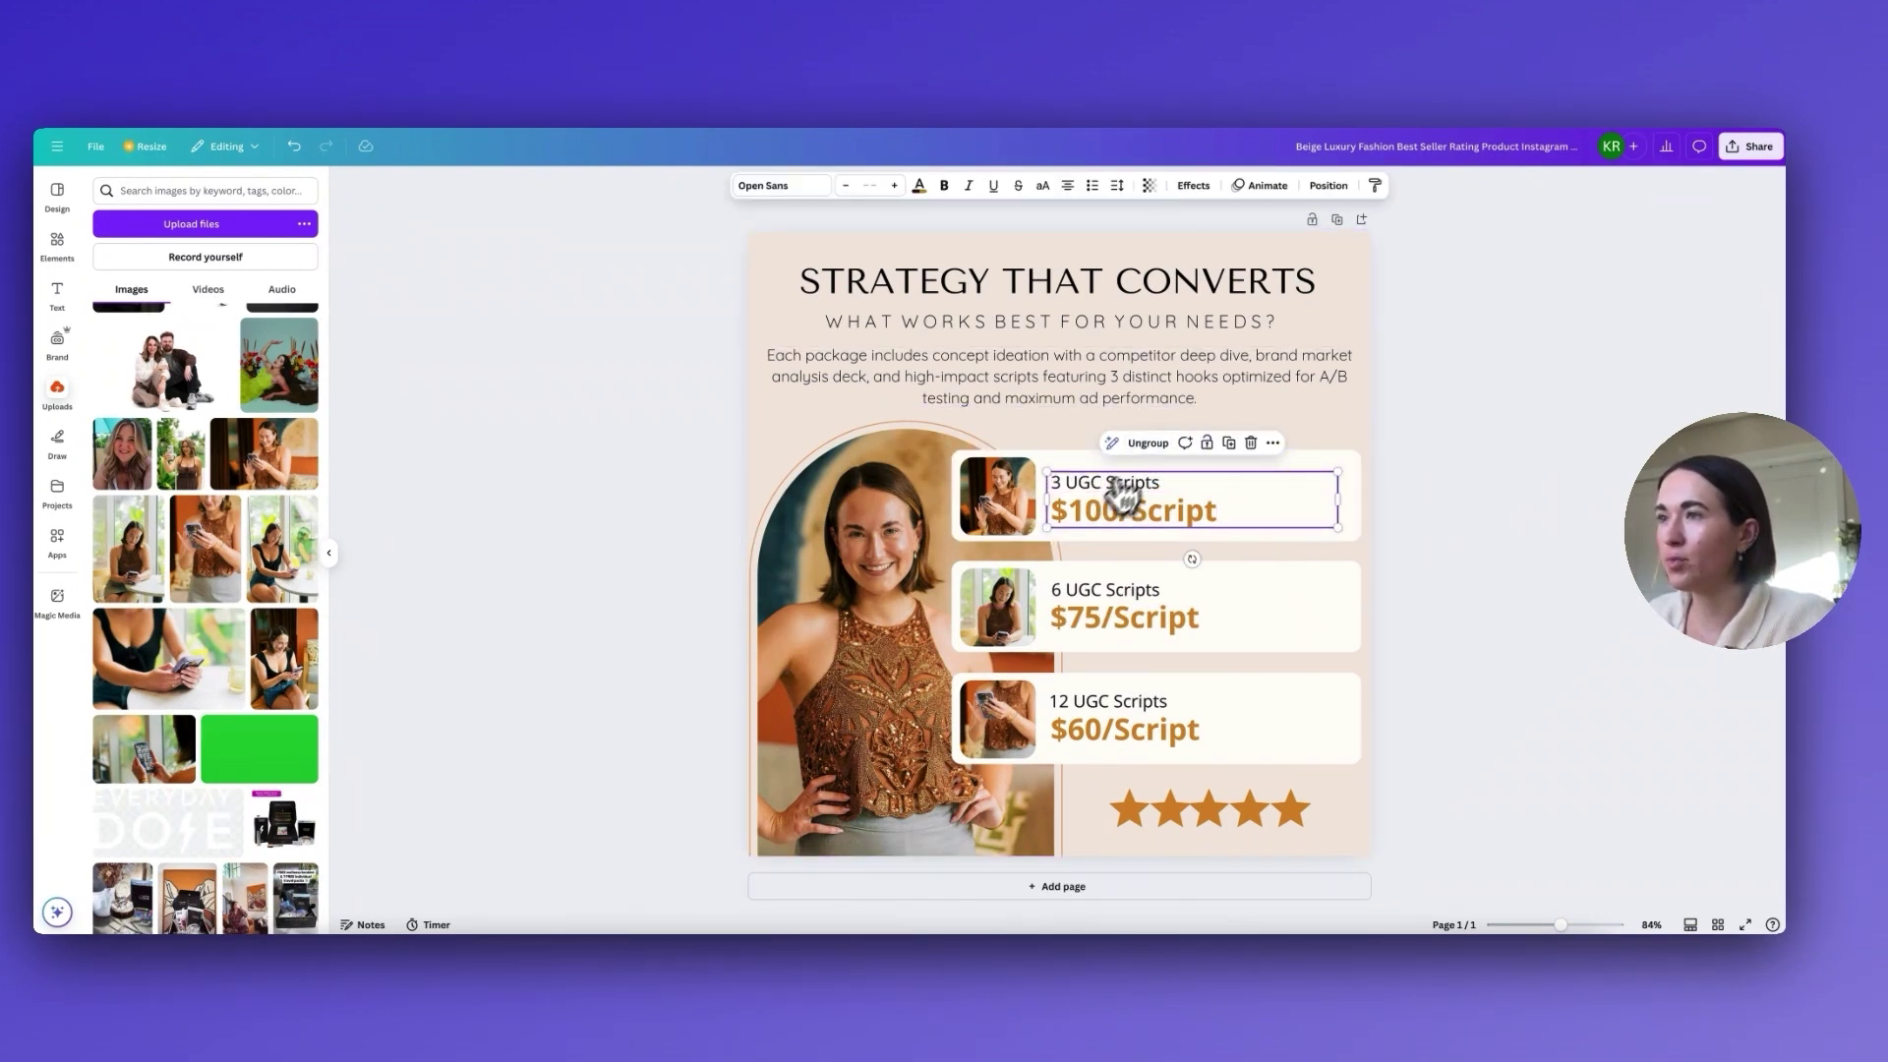
{"action": "left_click_drag", "start_coordinate": [1111, 500], "coordinate": [1112, 499]}
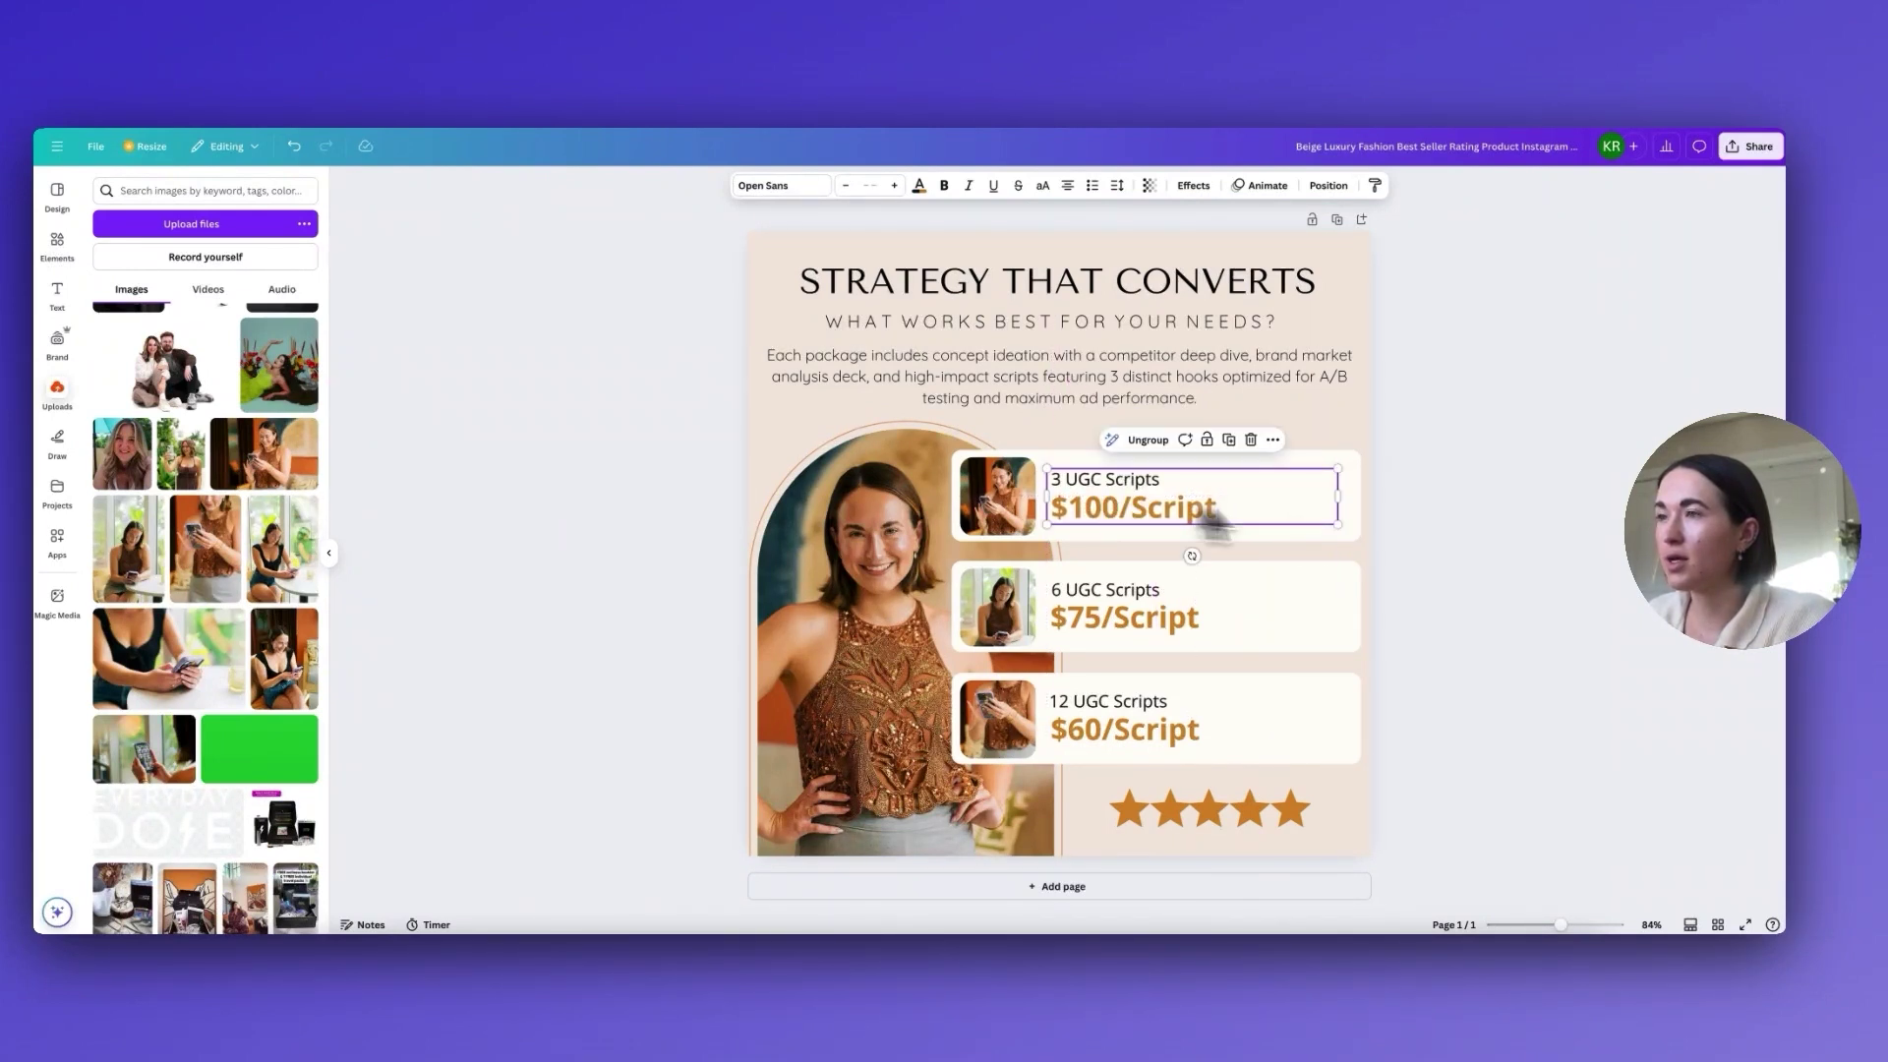
{"action": "left_click", "coordinate": [1501, 587]}
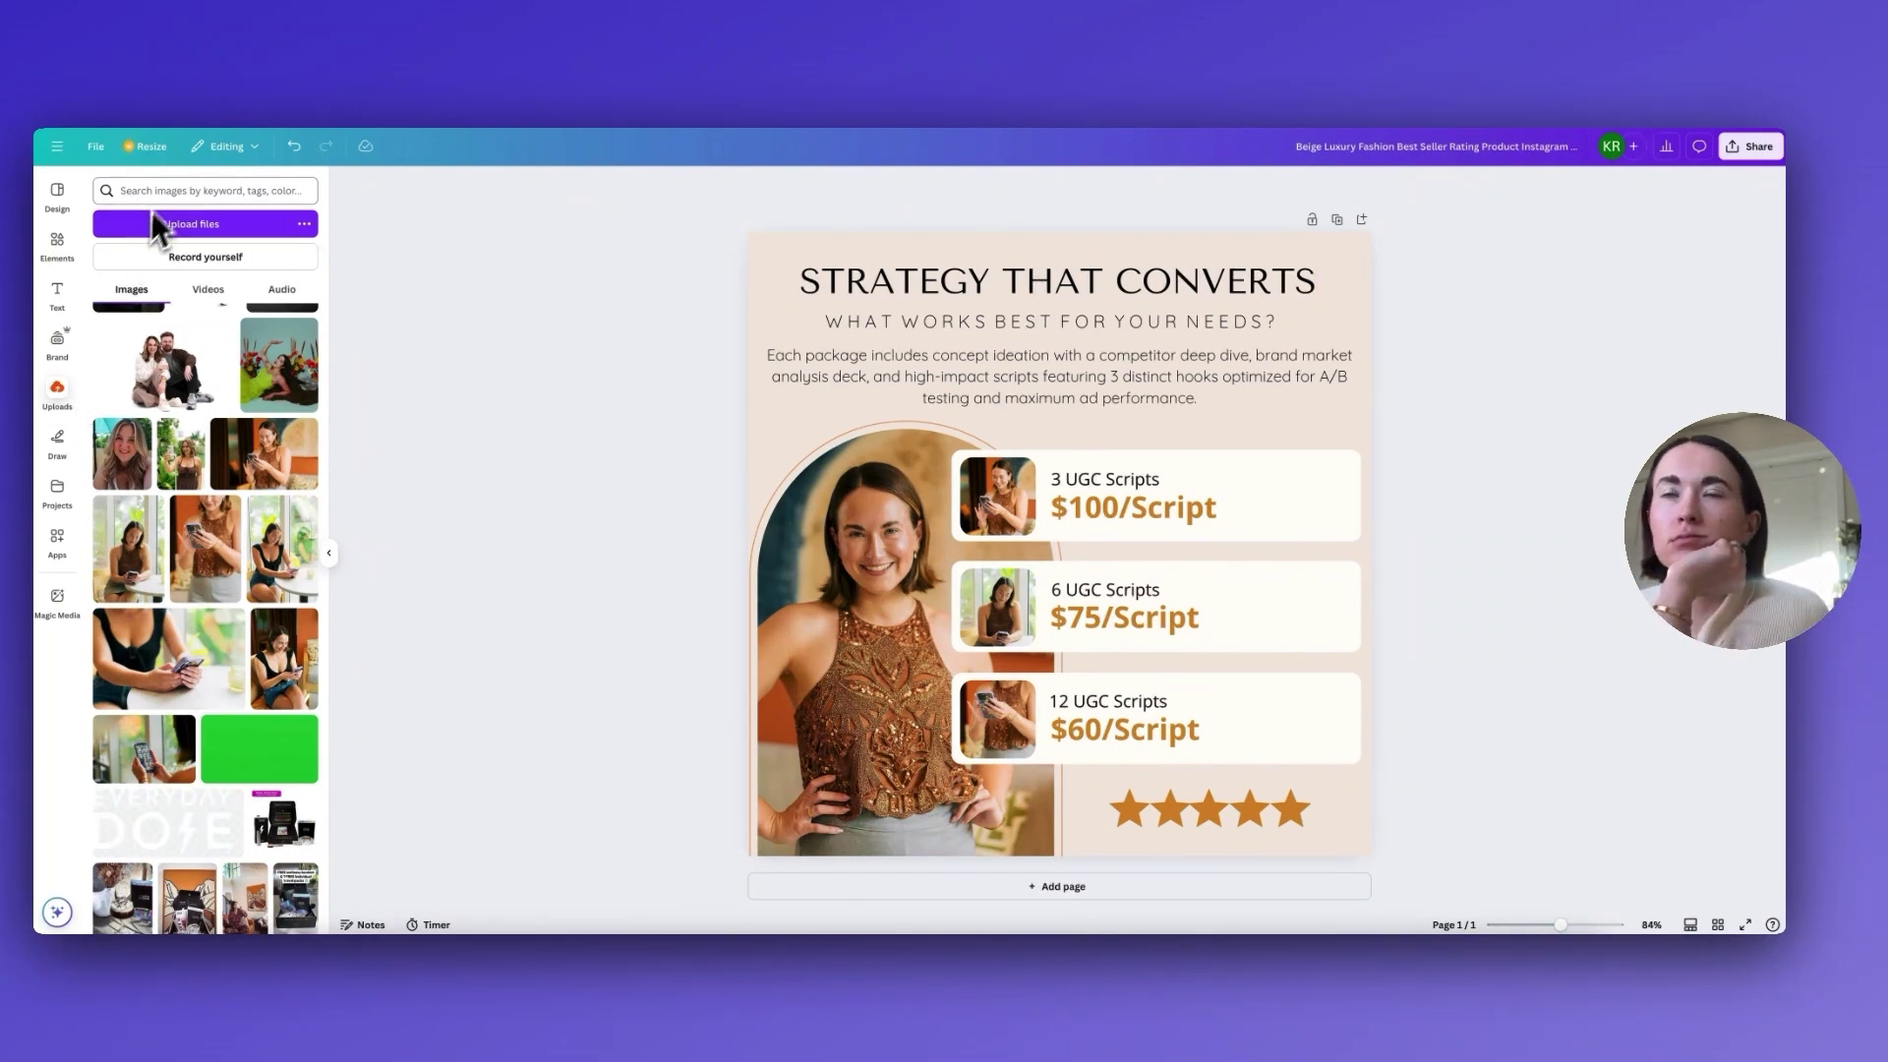
Step: Search the elements for "promotion icon" and place a small red scalloped badge at the right end of the second and third cards
{"action": "left_click", "coordinate": [57, 244]}
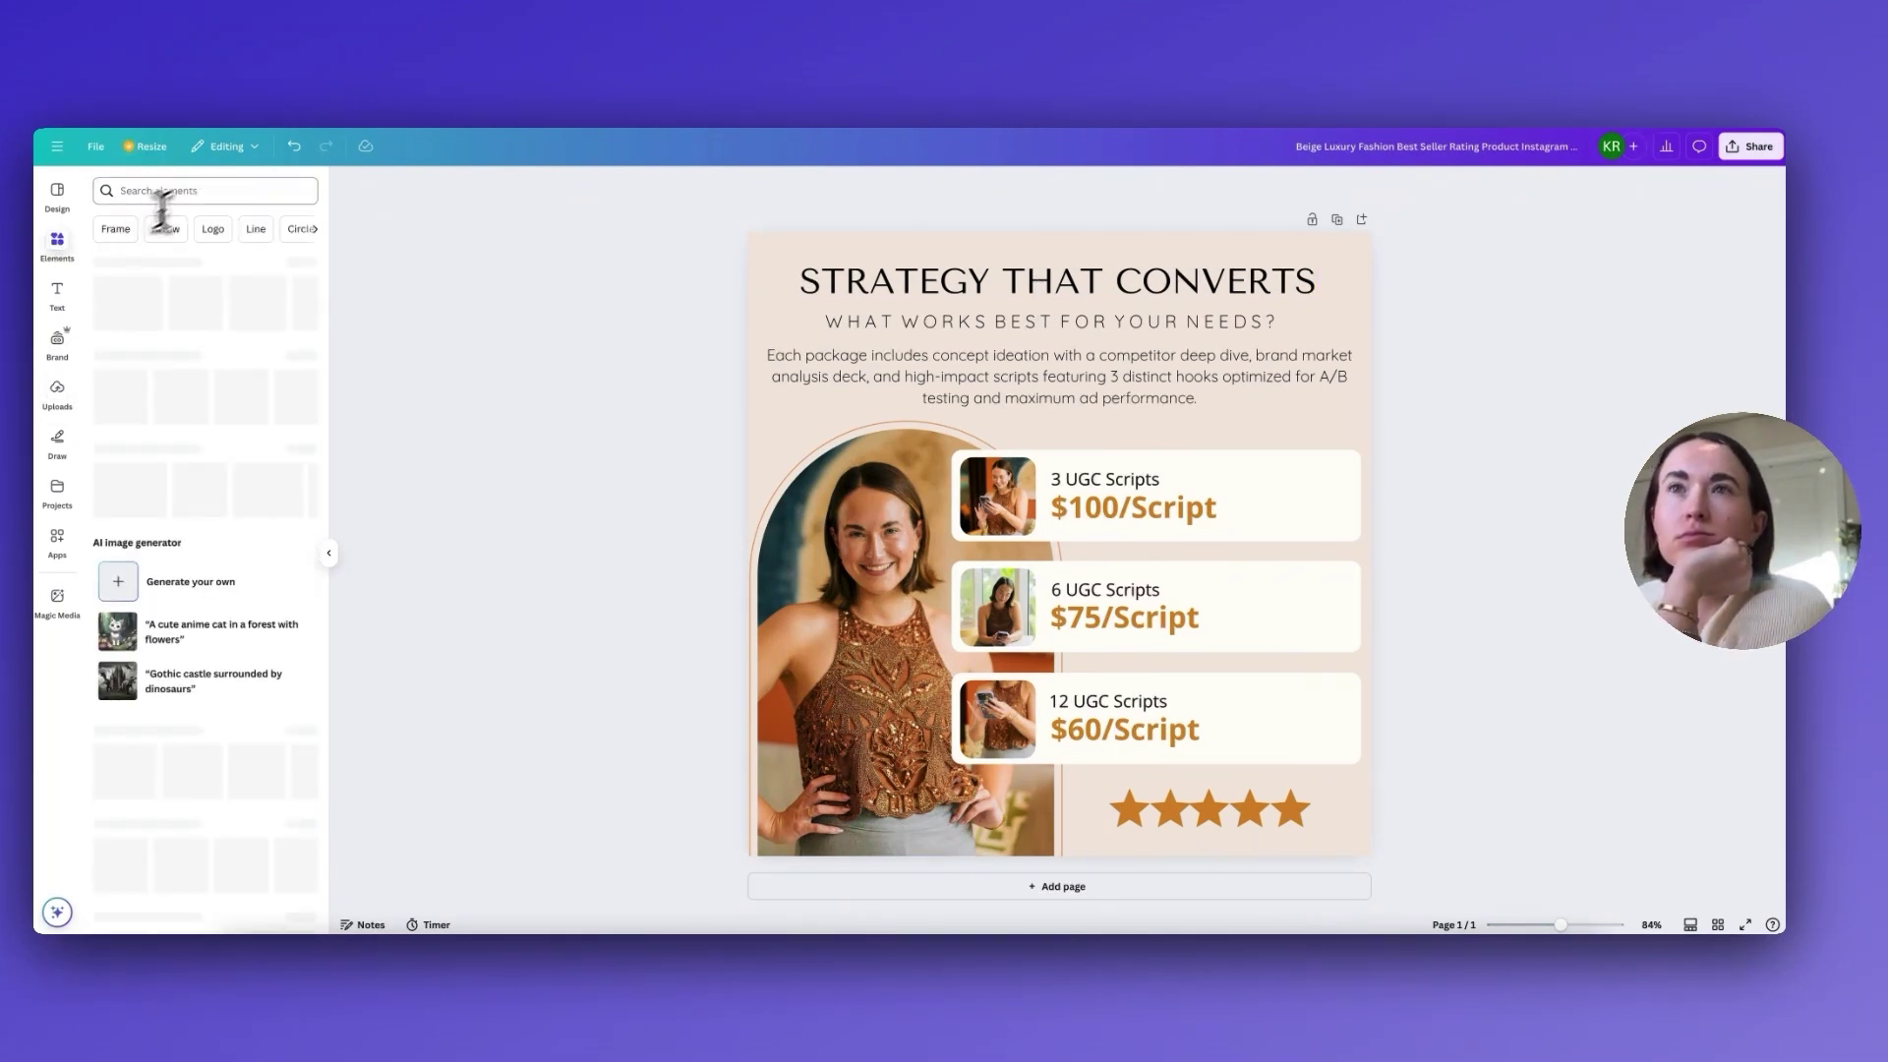
{"action": "left_click", "coordinate": [189, 190]}
{"action": "type", "text": "promo"}
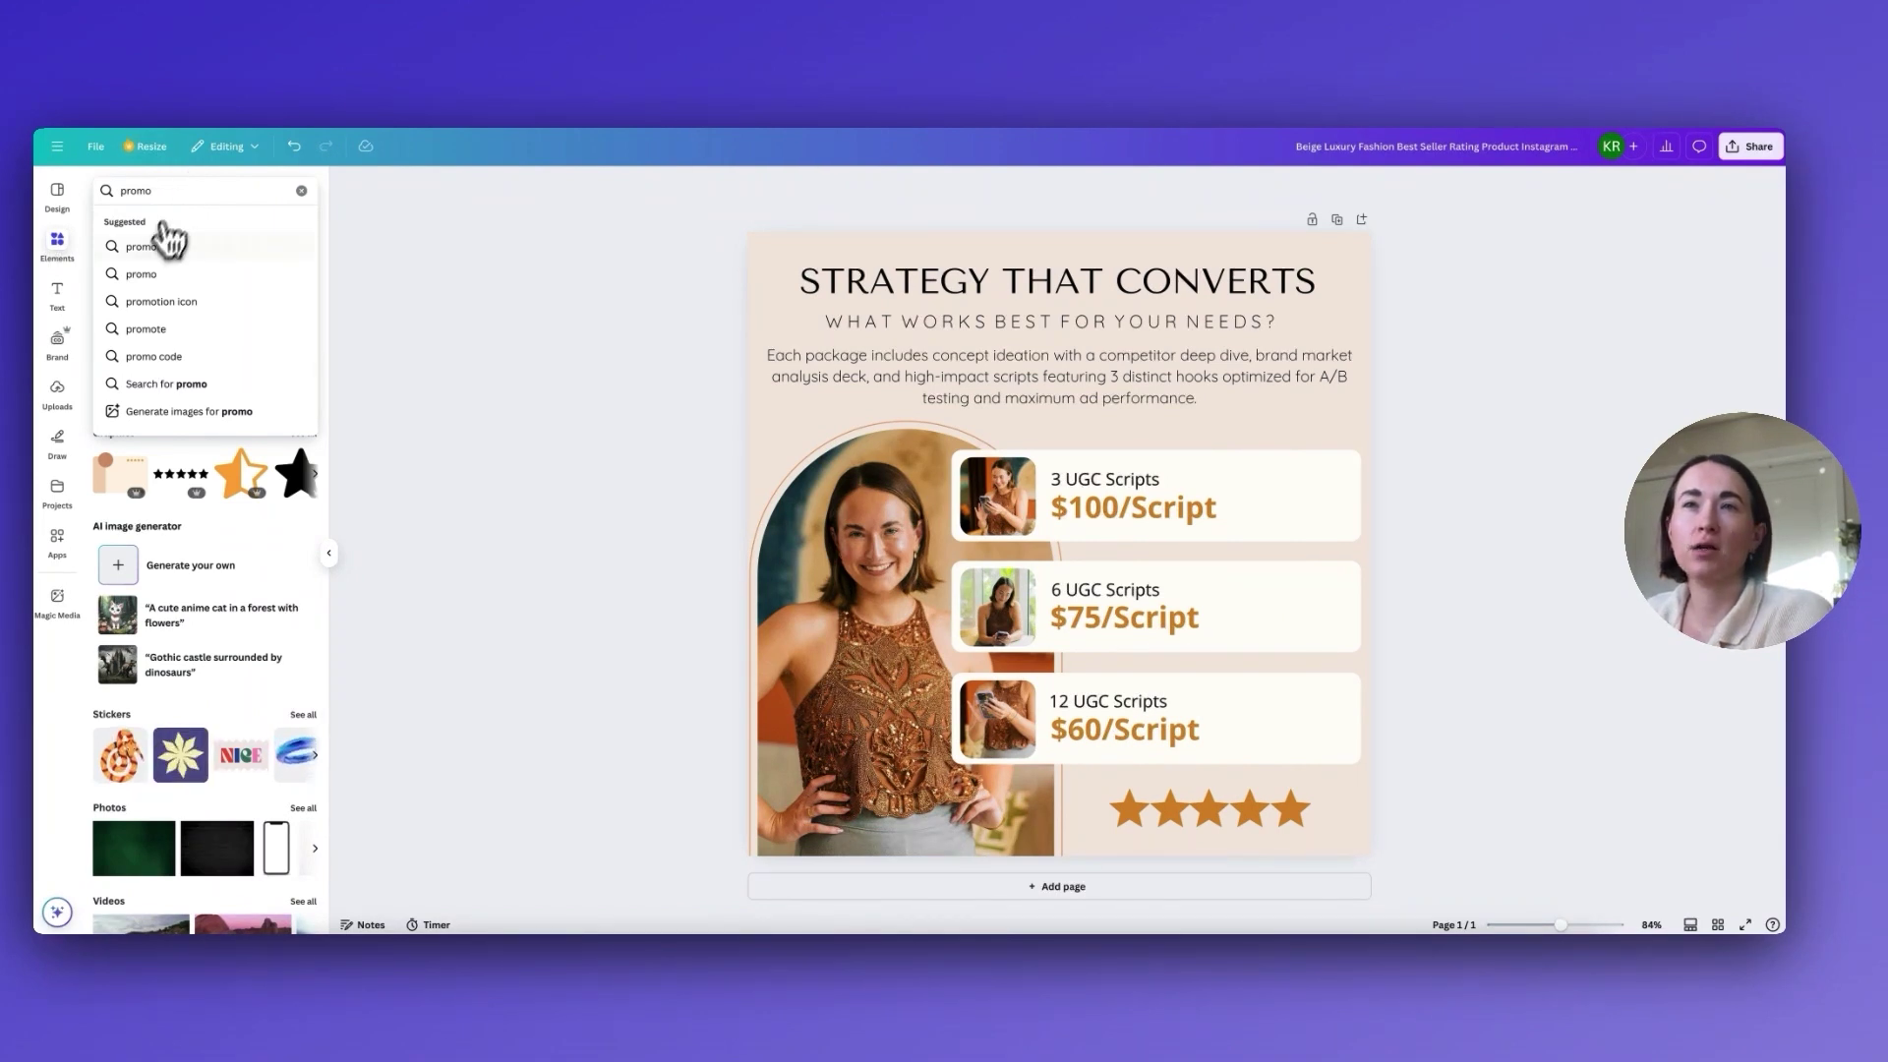
{"action": "left_click", "coordinate": [158, 302]}
{"action": "left_click", "coordinate": [282, 596]}
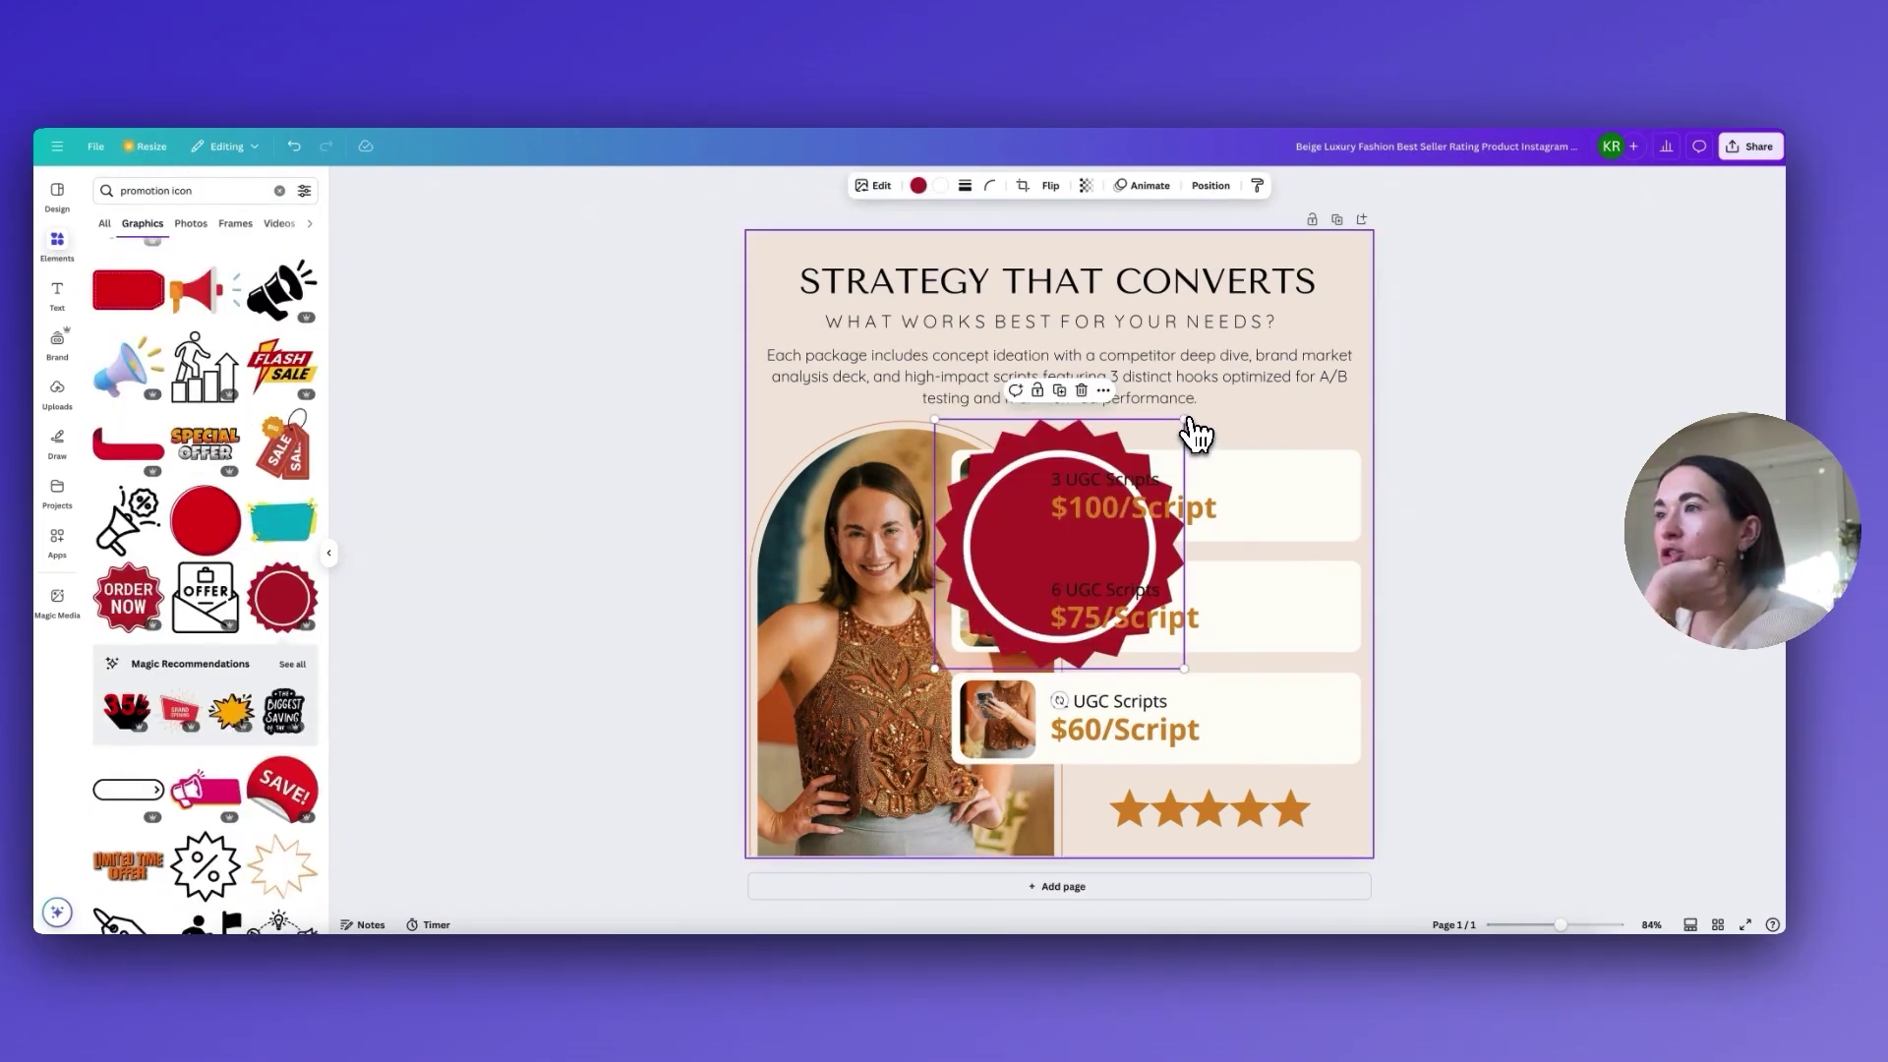
{"action": "left_click_drag", "start_coordinate": [1184, 419], "coordinate": [1013, 590]}
{"action": "left_click_drag", "start_coordinate": [973, 630], "coordinate": [1325, 740]}
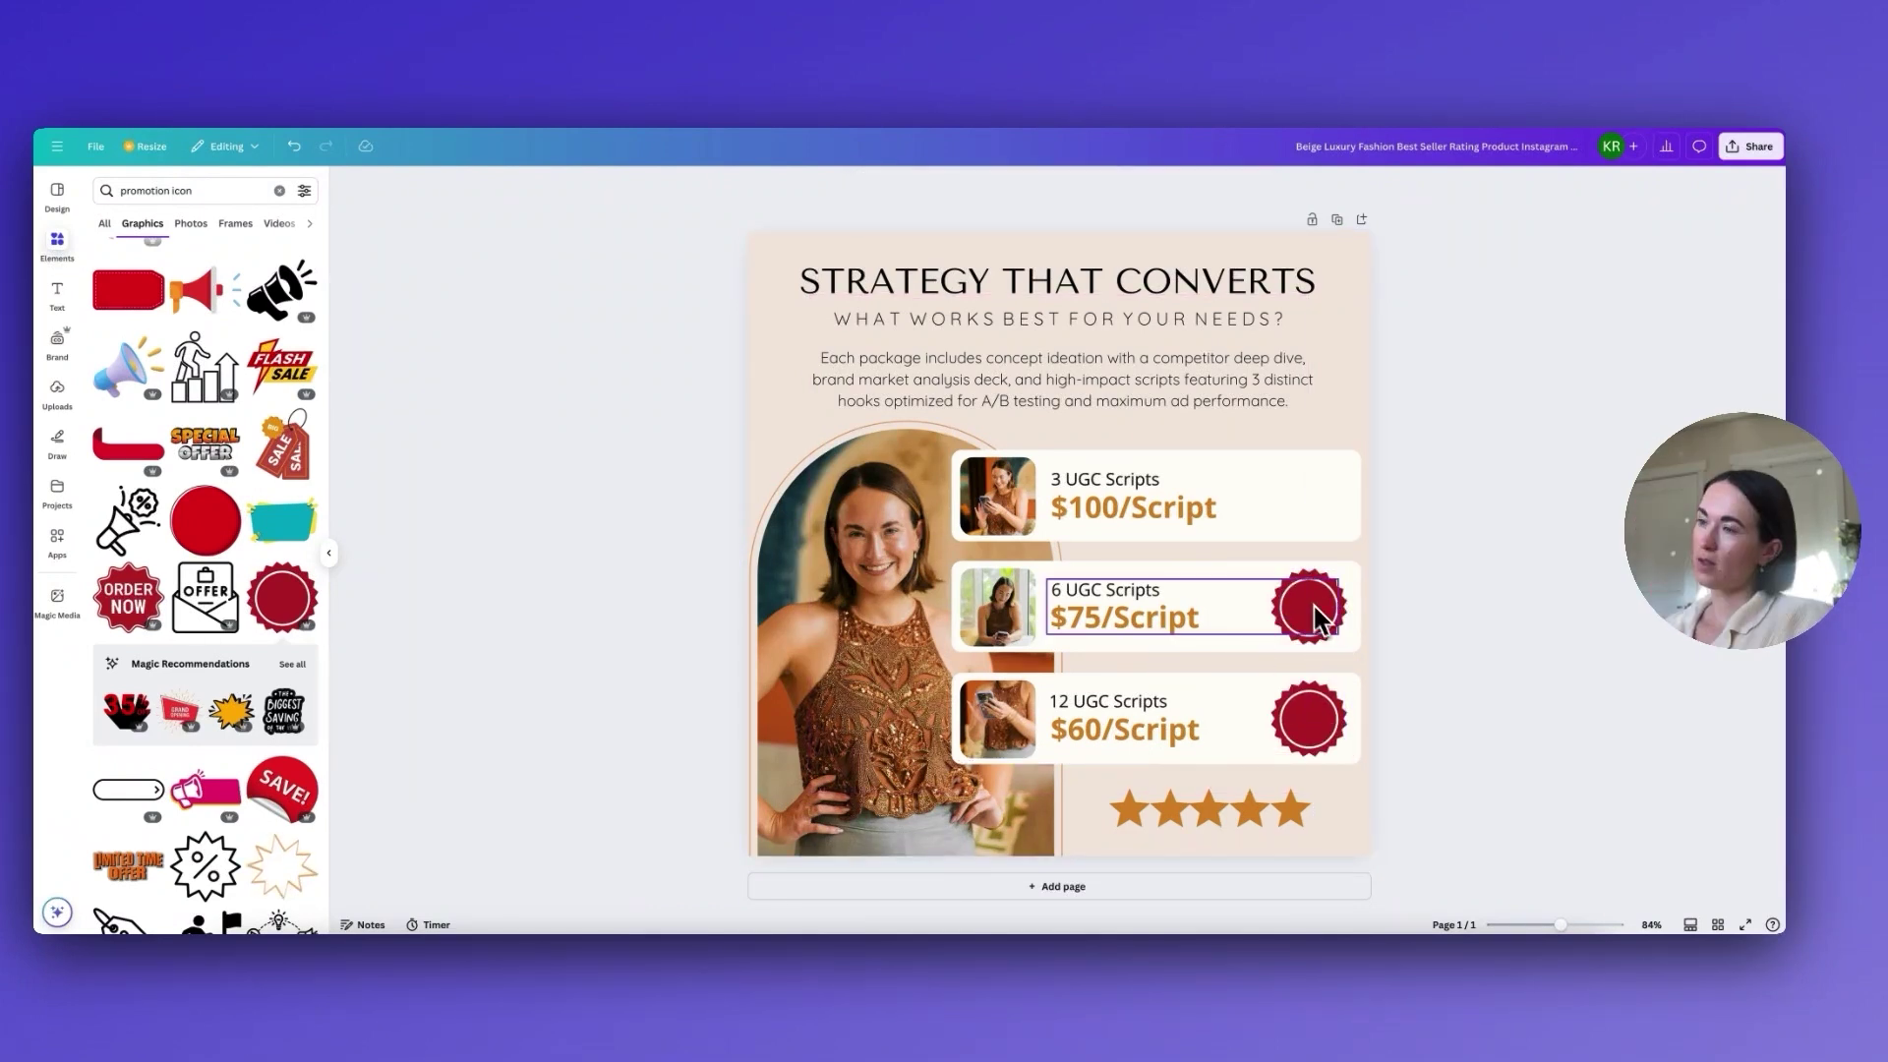
Step: Recolor both scalloped badges with the document's orange-brown that matches the prices
{"action": "left_click", "coordinate": [1316, 656]}
{"action": "left_click", "coordinate": [1308, 639]}
{"action": "left_click", "coordinate": [1306, 722]}
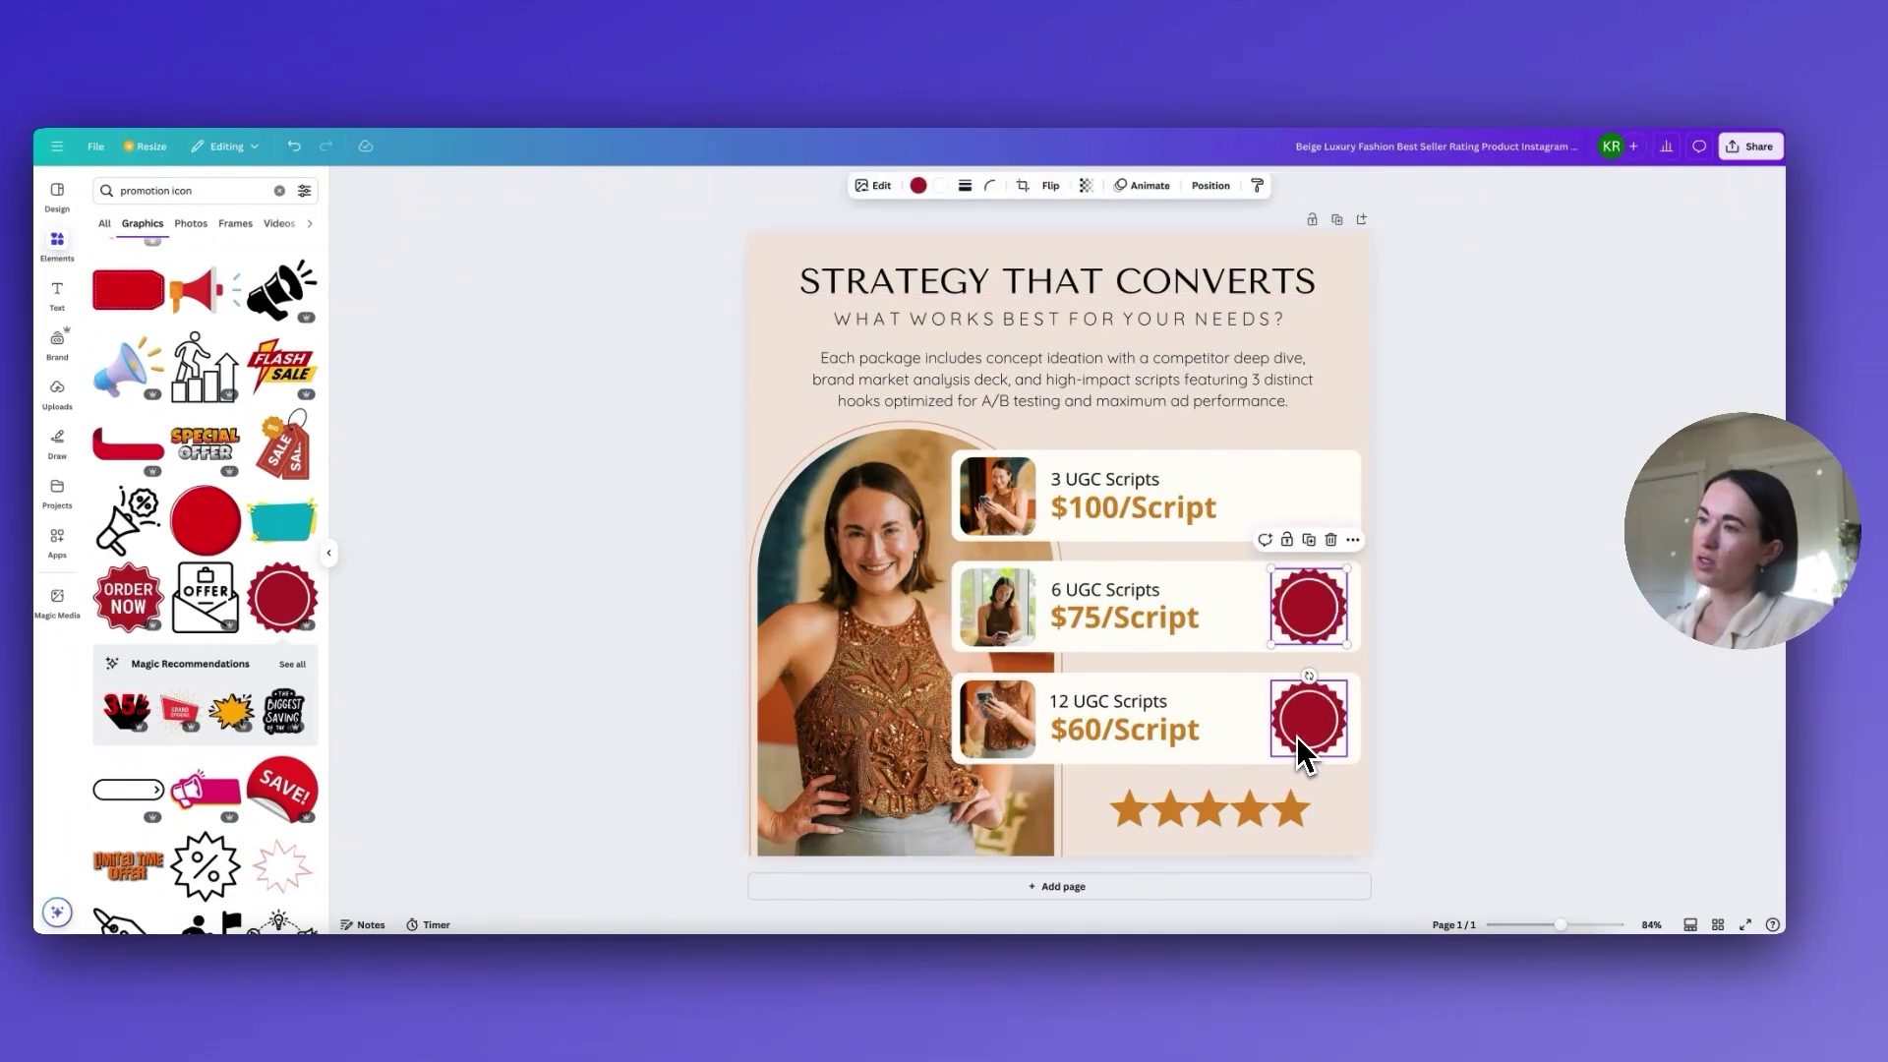
{"action": "left_click", "coordinate": [917, 185]}
{"action": "left_click", "coordinate": [263, 290]}
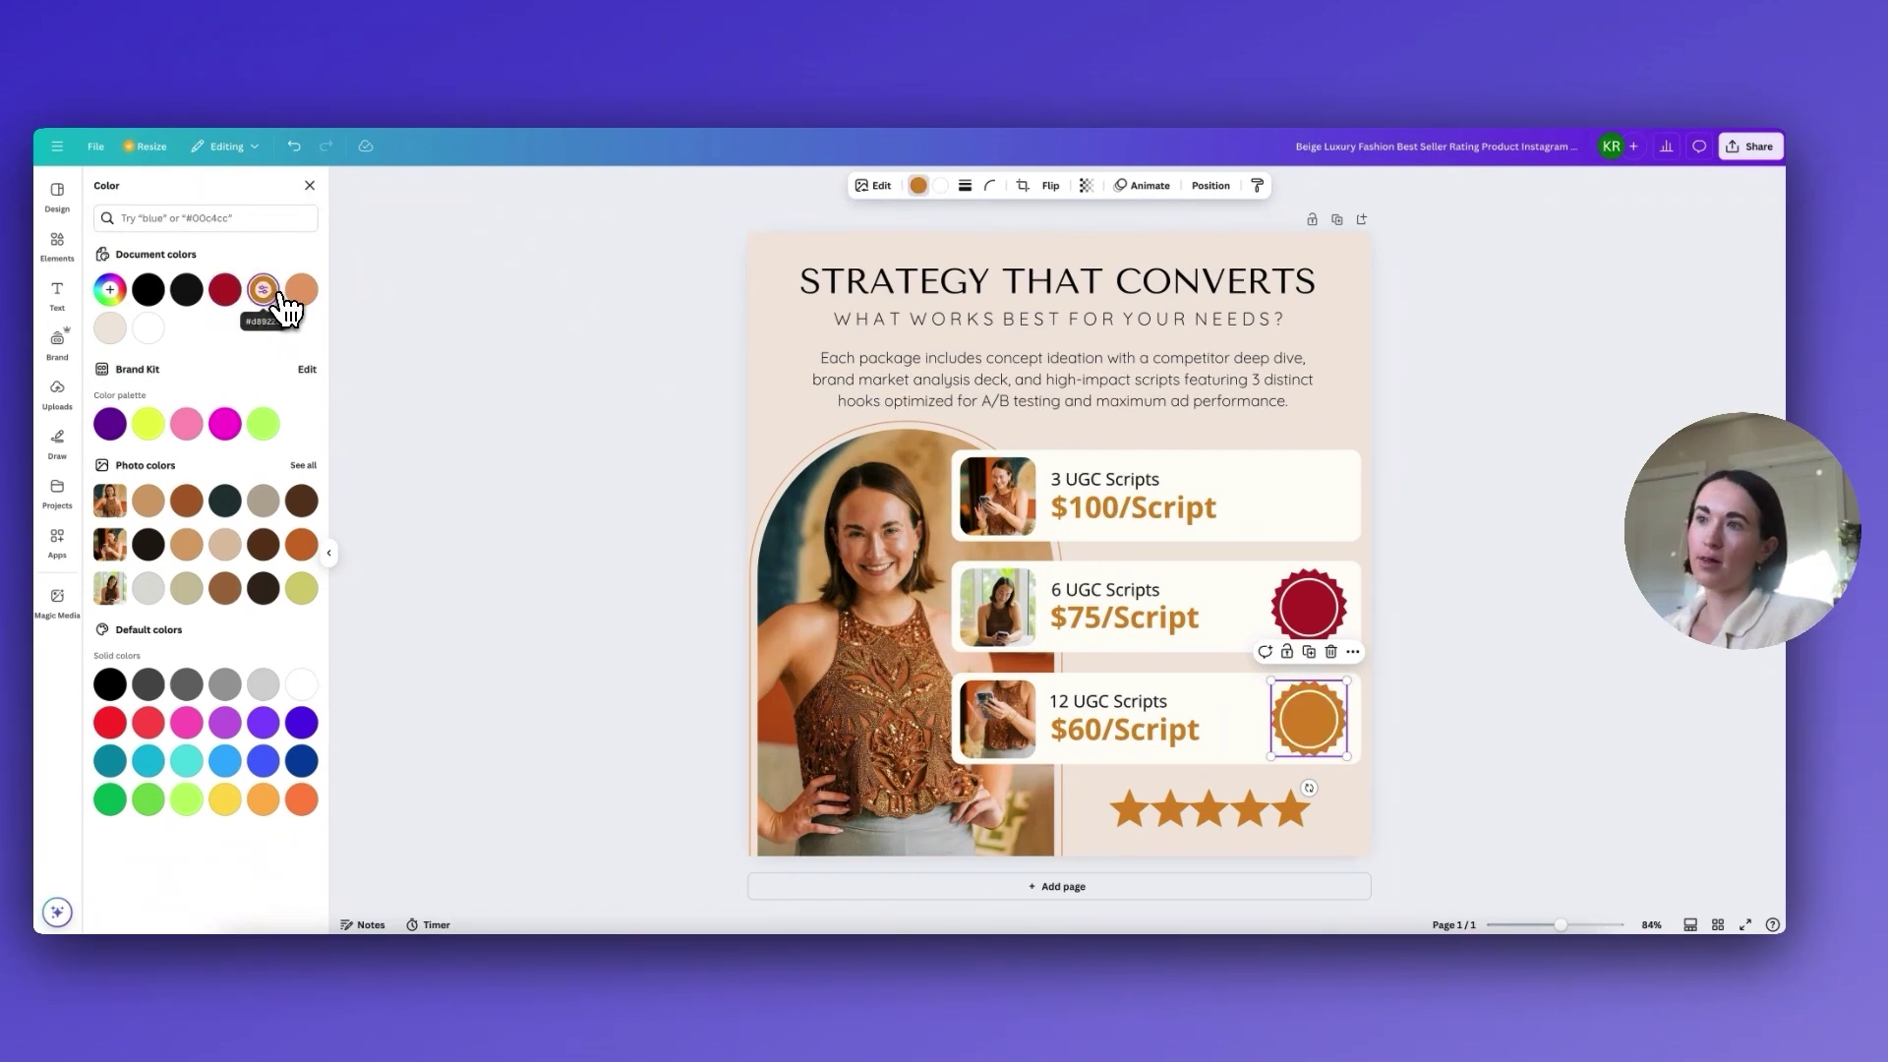
{"action": "left_click", "coordinate": [1322, 611]}
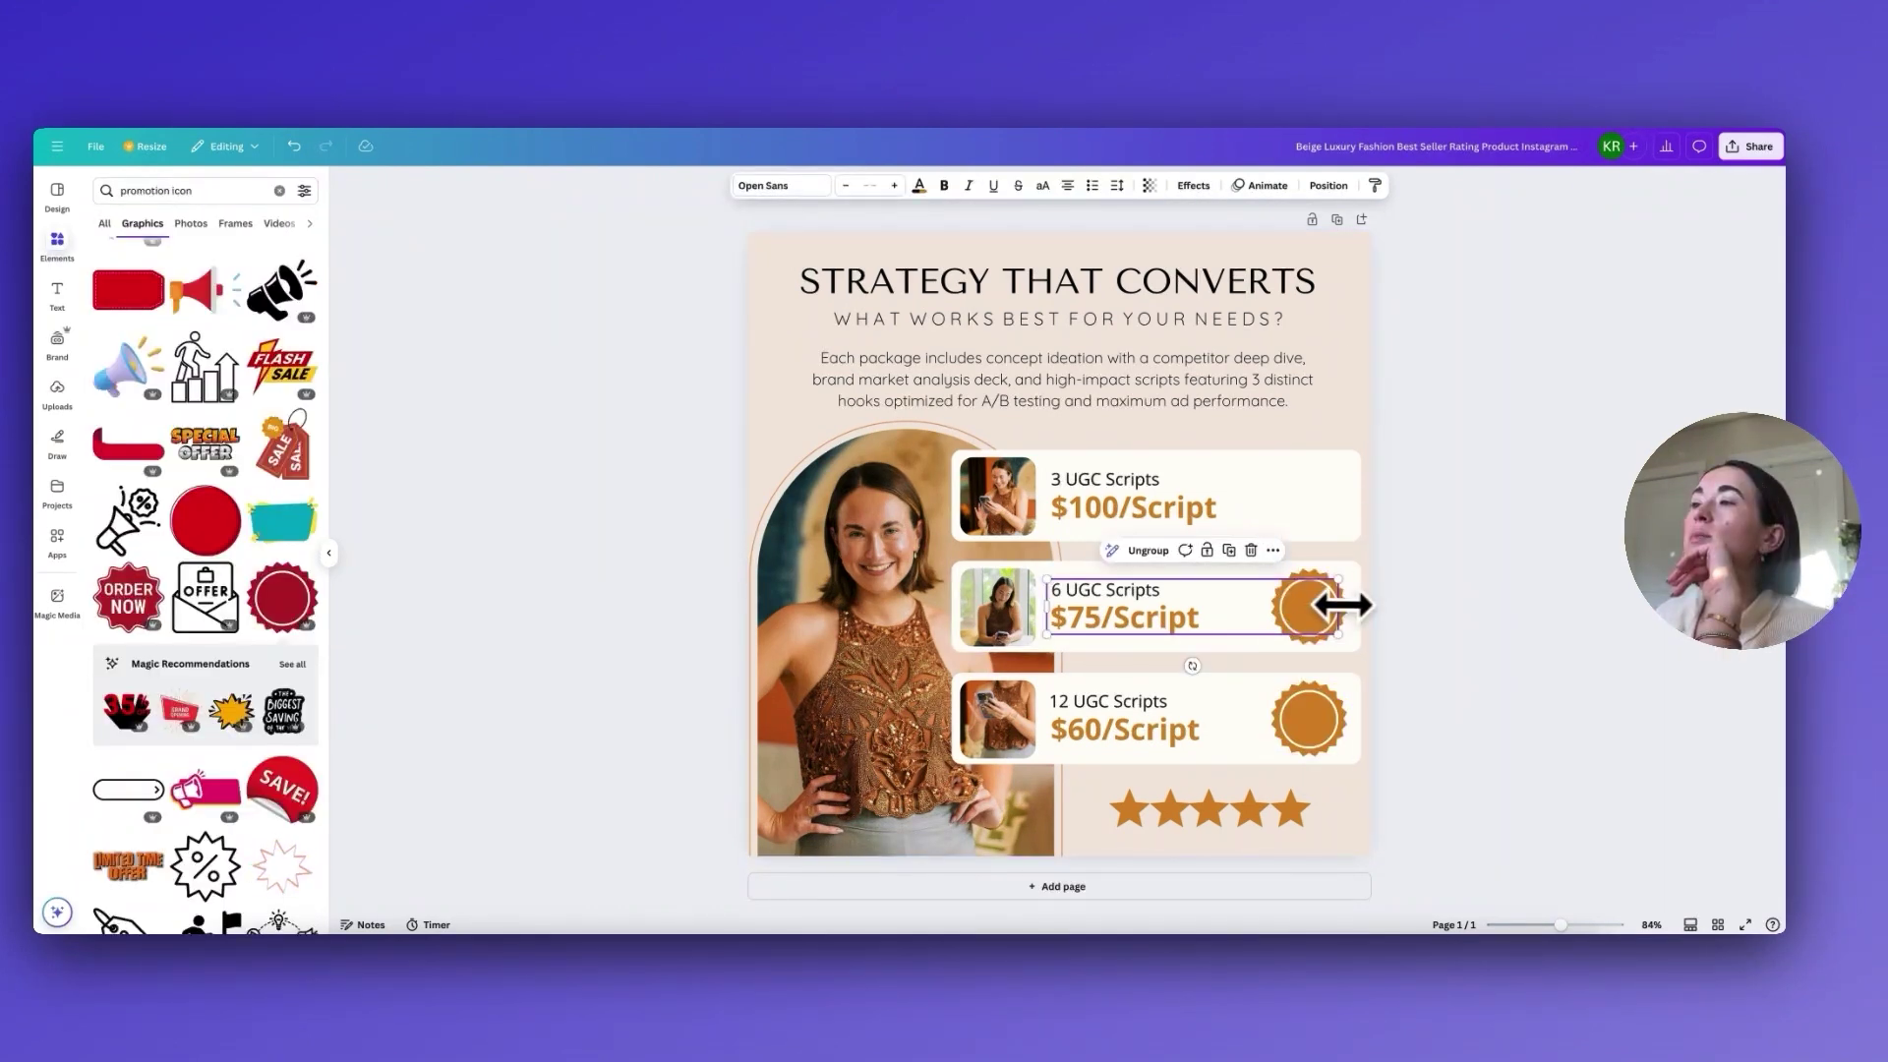
Step: Ungroup the second card's title and price and narrow the "6 UGC Scripts" text box to the price's width, clear of the badge
{"action": "left_click_drag", "start_coordinate": [1340, 608], "coordinate": [1271, 606]}
{"action": "key", "text": "ctrl+z"}
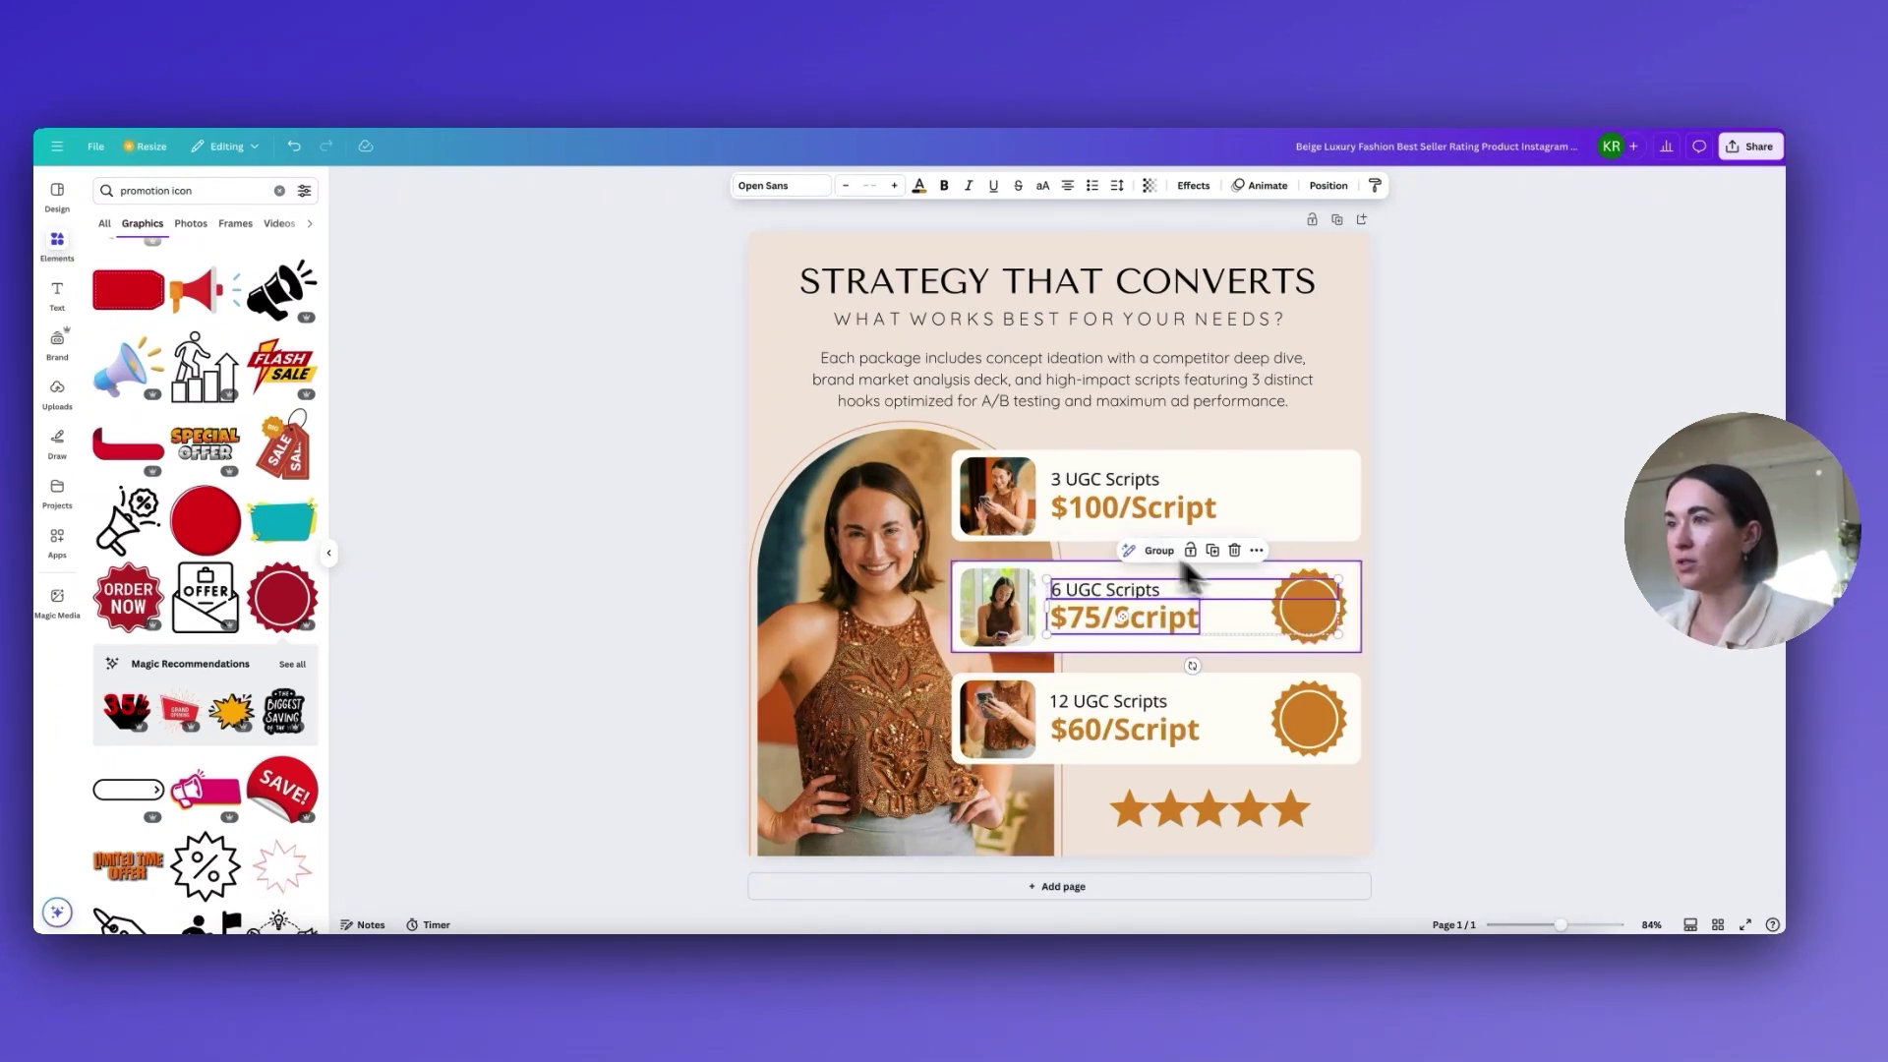
{"action": "left_click", "coordinate": [1455, 639]}
{"action": "left_click", "coordinate": [1183, 627]}
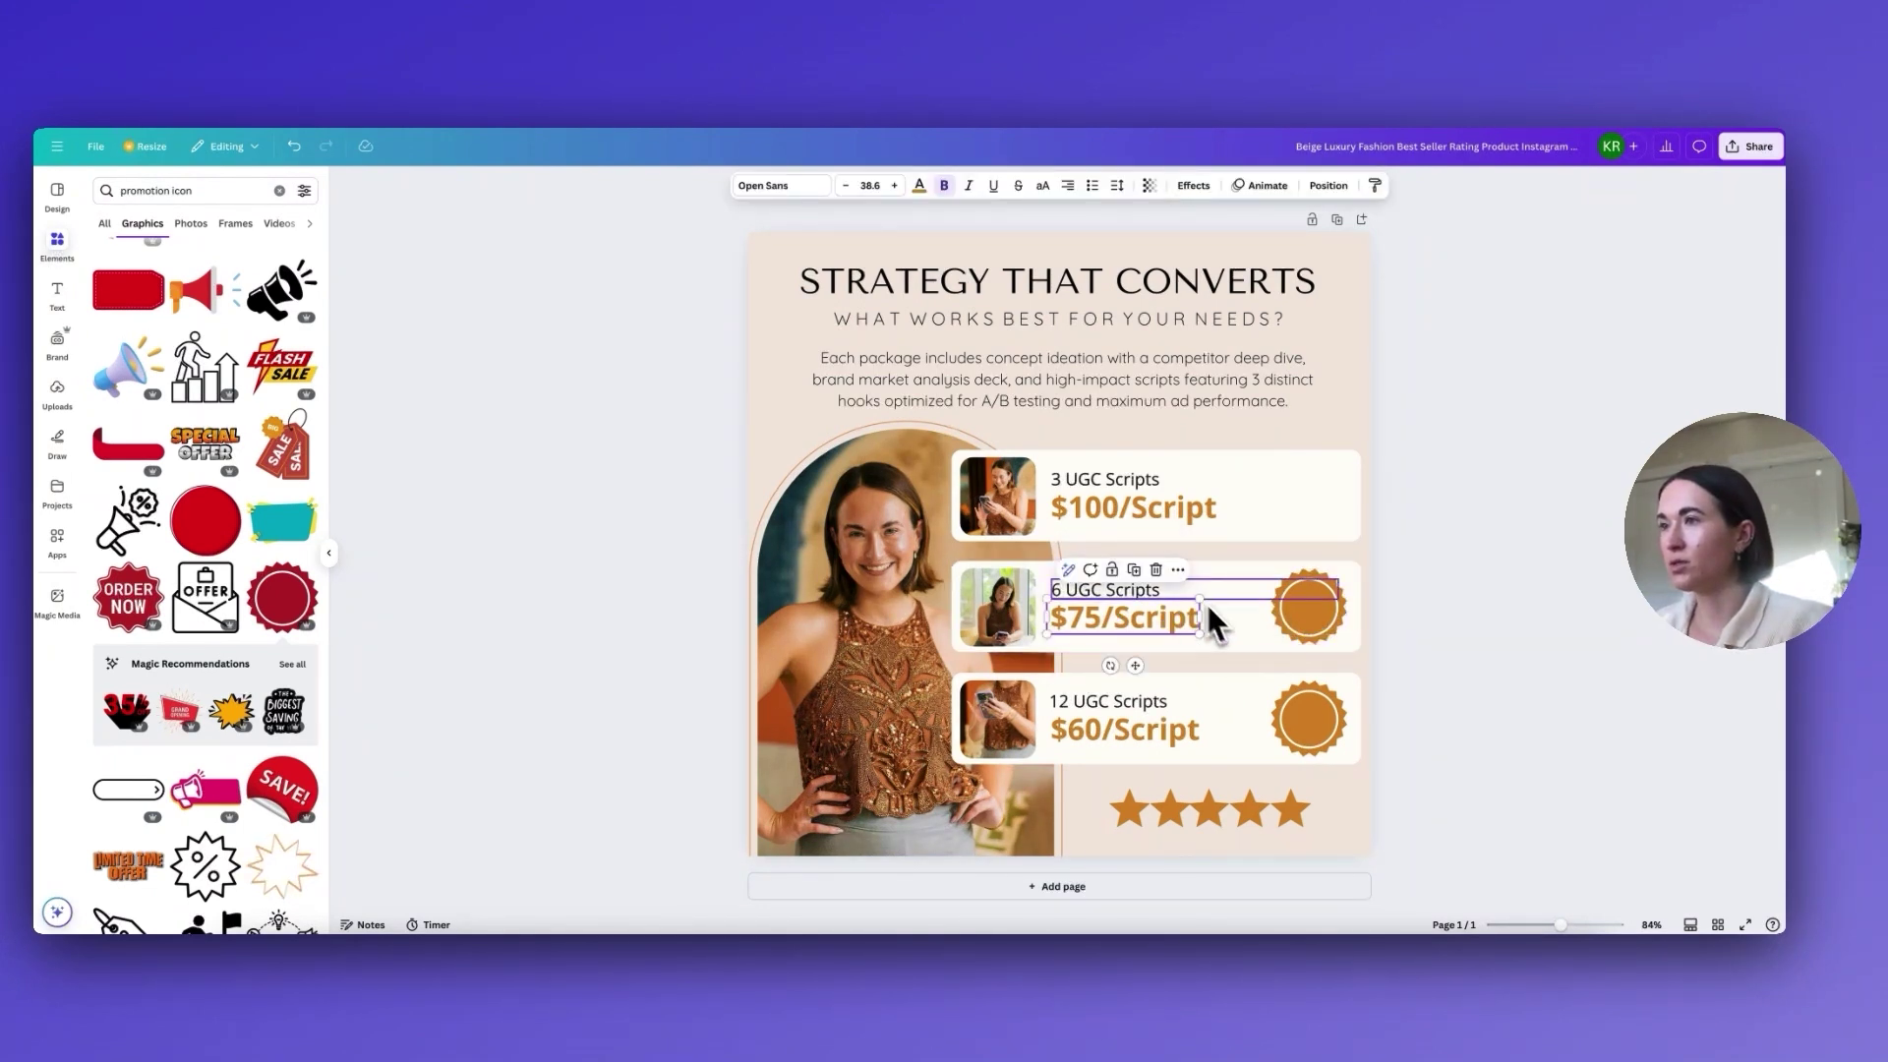
{"action": "left_click", "coordinate": [1200, 589]}
{"action": "left_click_drag", "start_coordinate": [1335, 590], "coordinate": [1337, 584]}
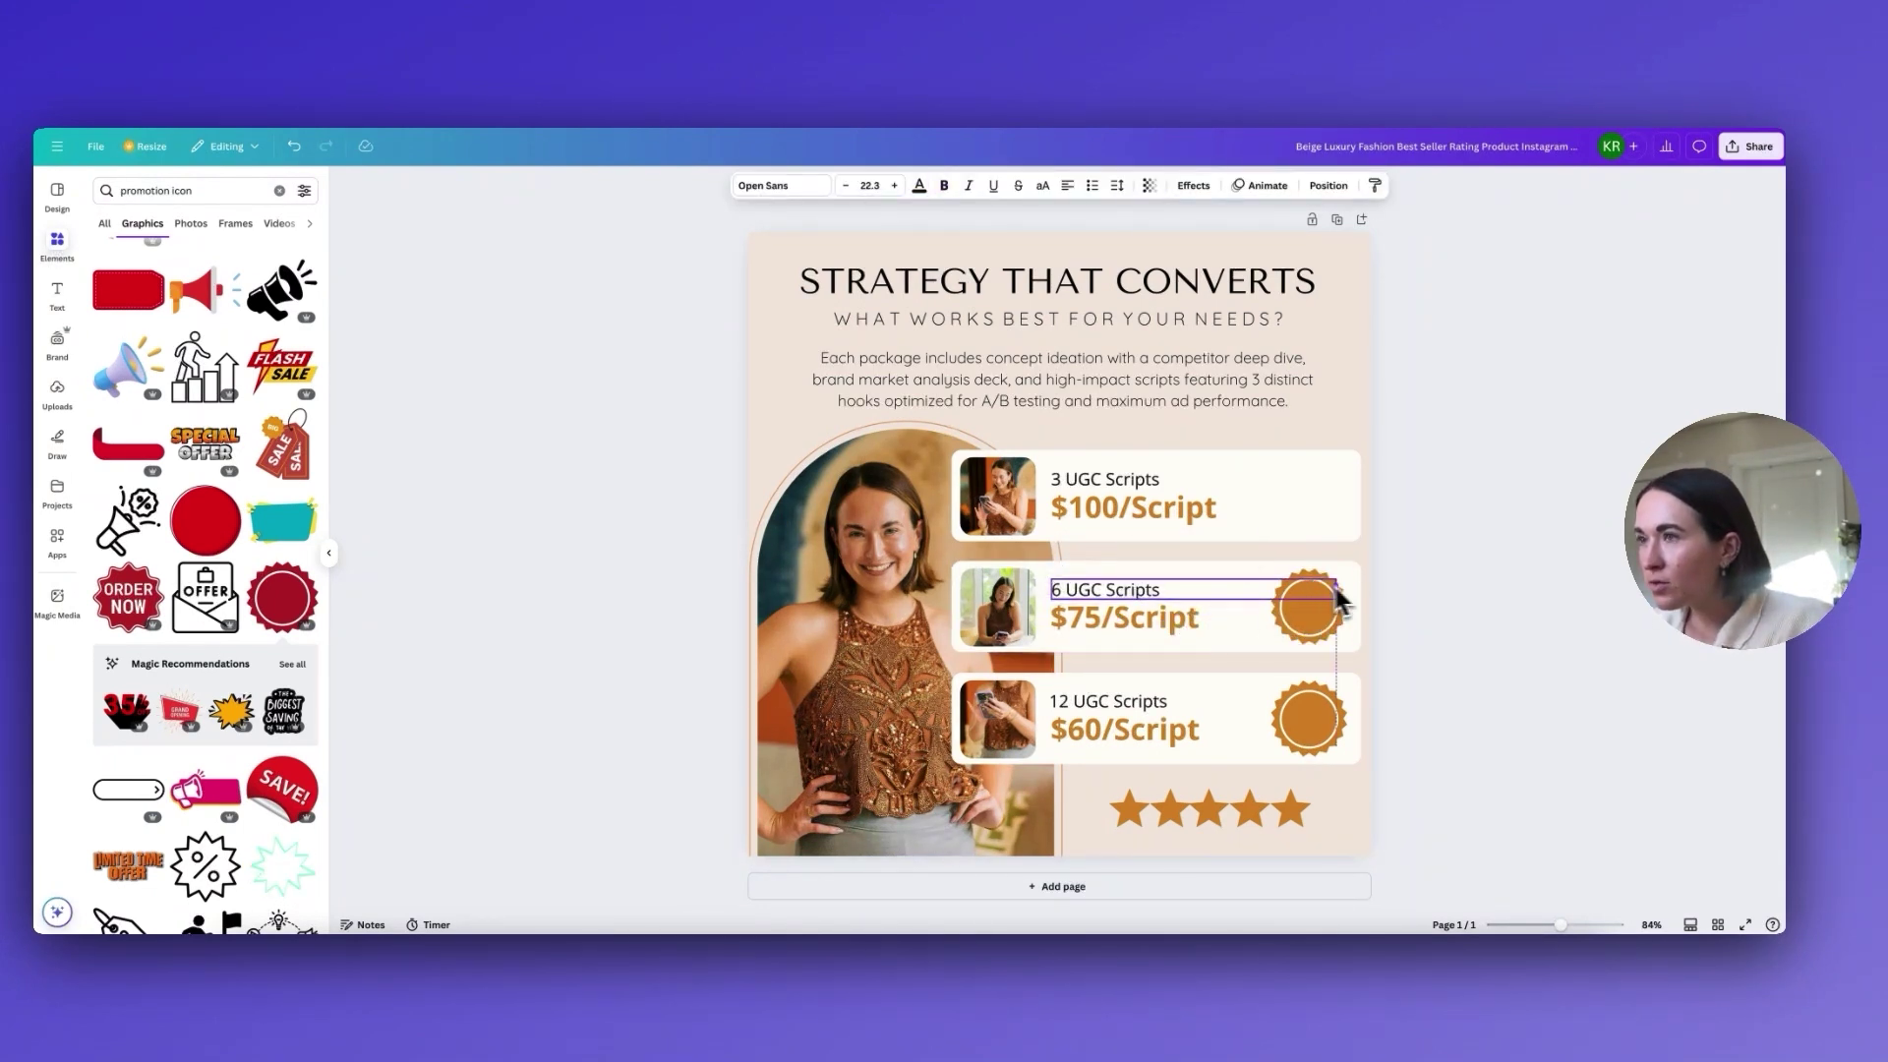
{"action": "left_click_drag", "start_coordinate": [1207, 580], "coordinate": [1201, 578]}
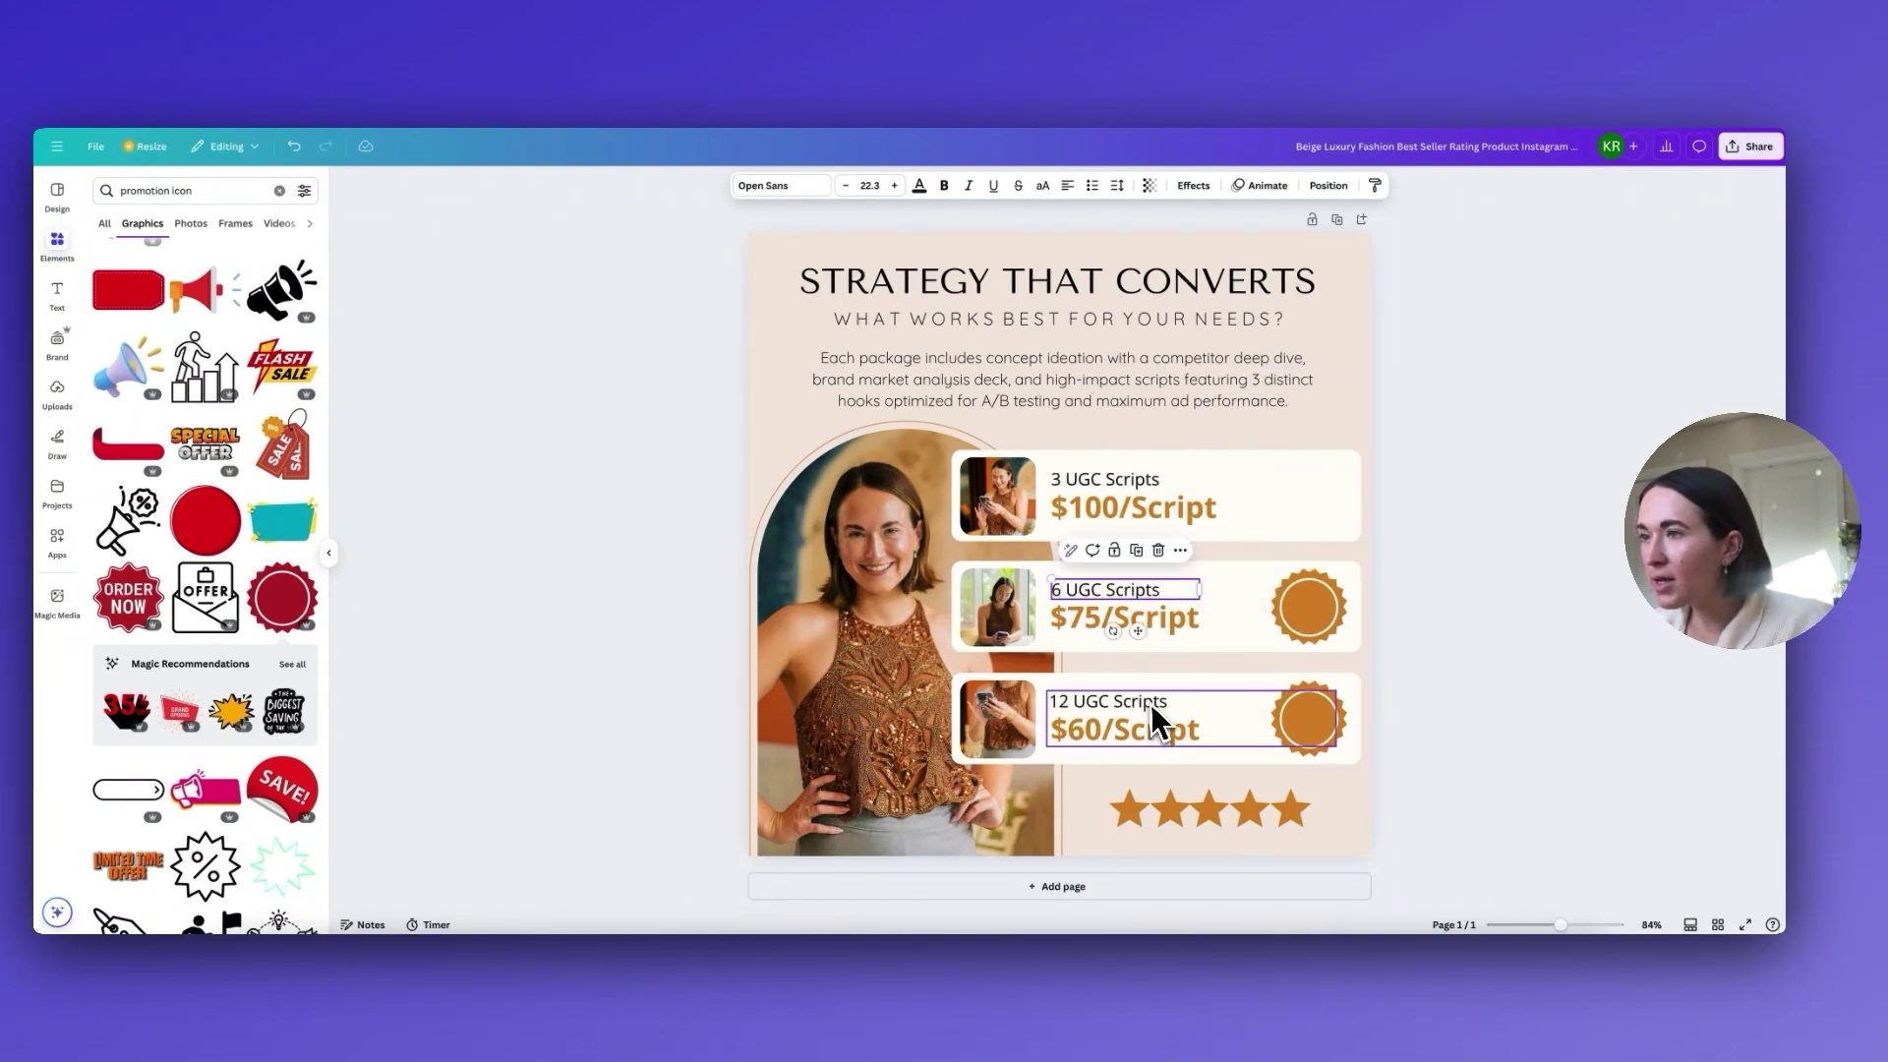
Step: Ungroup the third card's title and price and narrow the "12 UGC Scripts" text box to the price's width
{"action": "left_click", "coordinate": [1174, 724]}
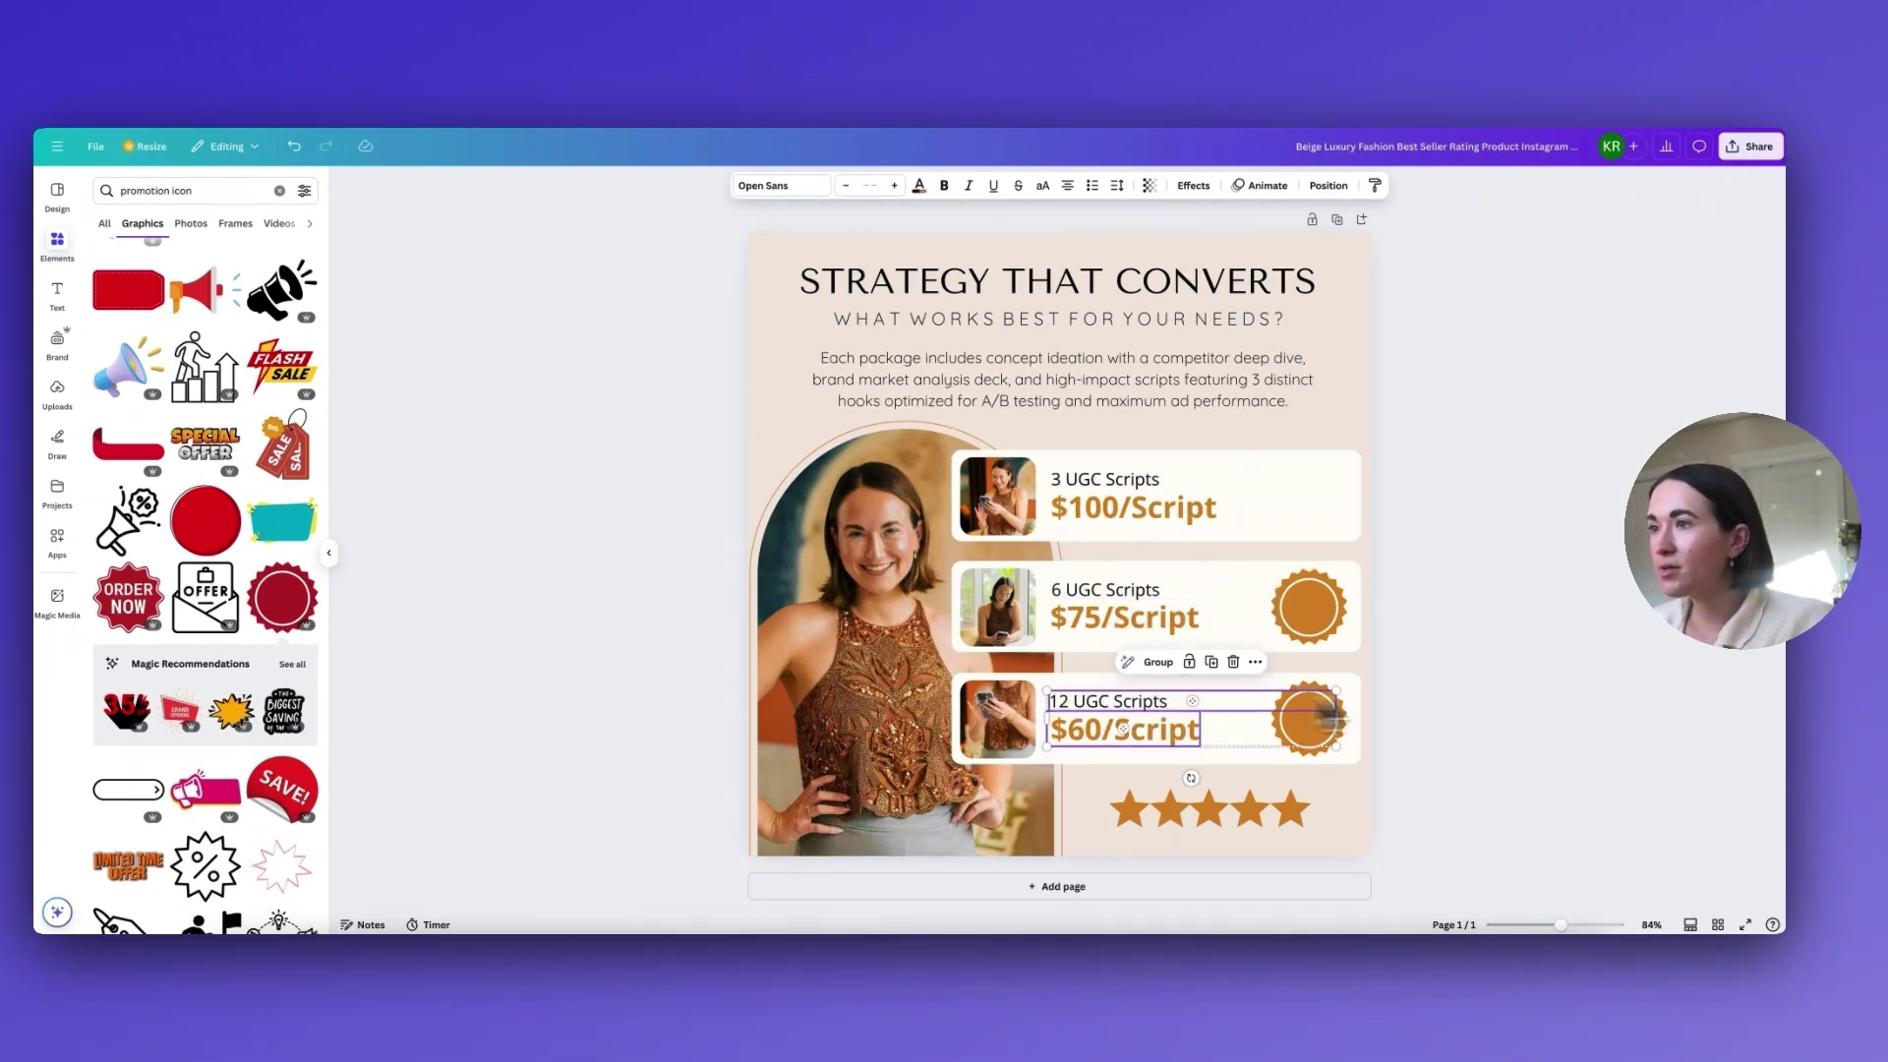
{"action": "left_click", "coordinate": [1190, 728]}
{"action": "left_click", "coordinate": [1118, 704]}
{"action": "left_click_drag", "start_coordinate": [1340, 696], "coordinate": [1207, 706]}
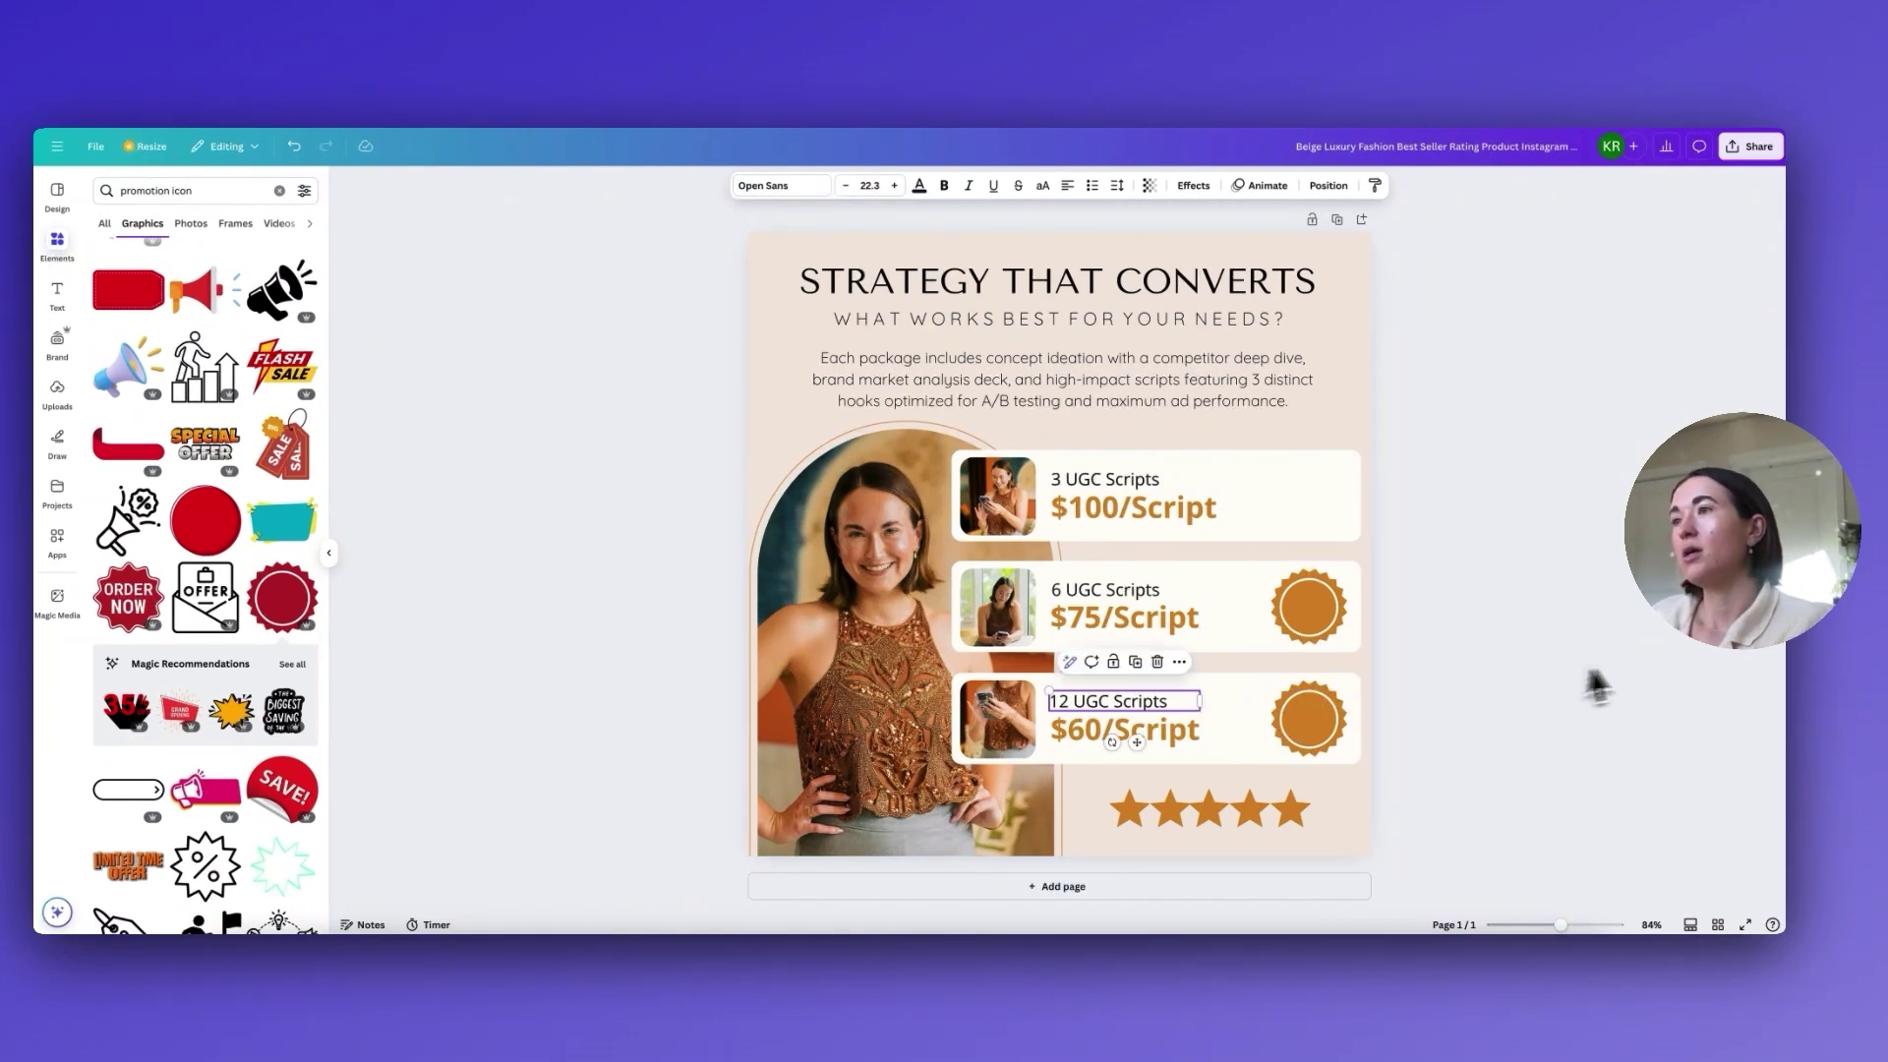
{"action": "left_click", "coordinate": [1559, 687]}
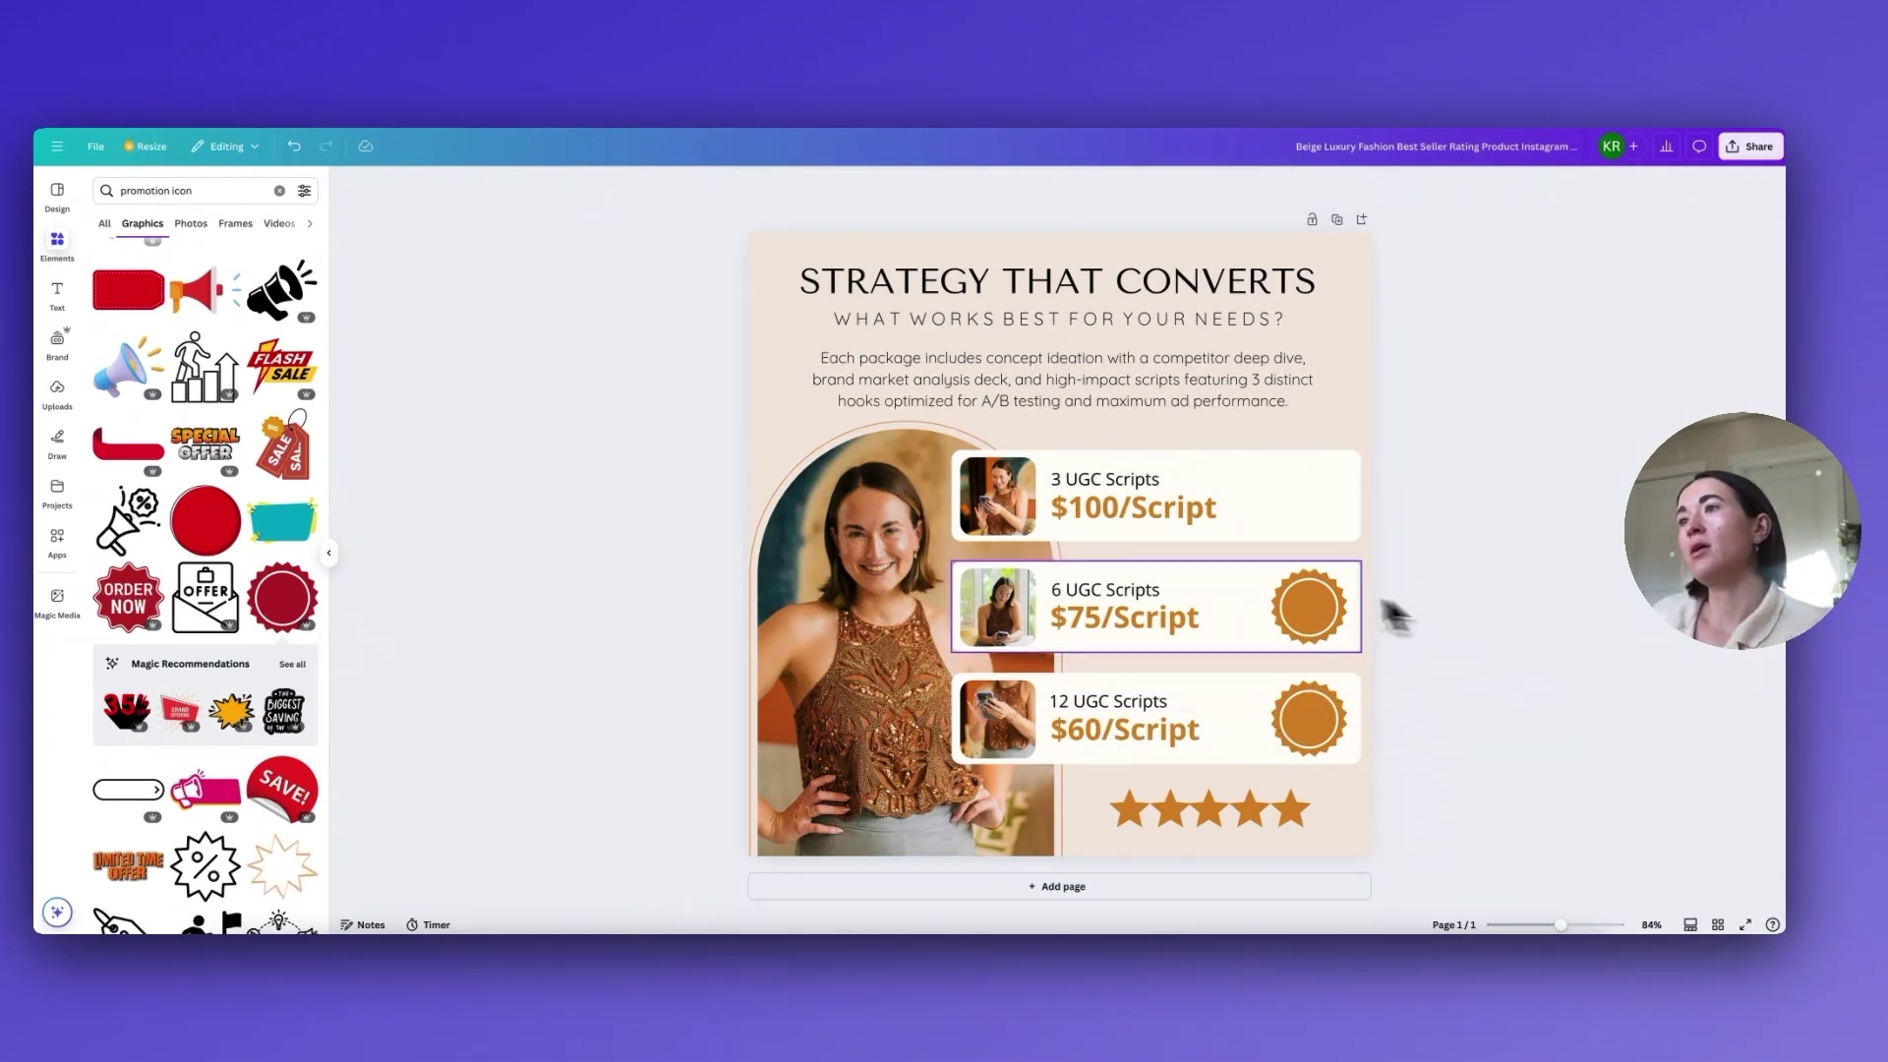
Step: Ungroup the first card's "3 UGC Scripts" title and price
{"action": "left_click", "coordinate": [1074, 479]}
{"action": "left_click", "coordinate": [1161, 440]}
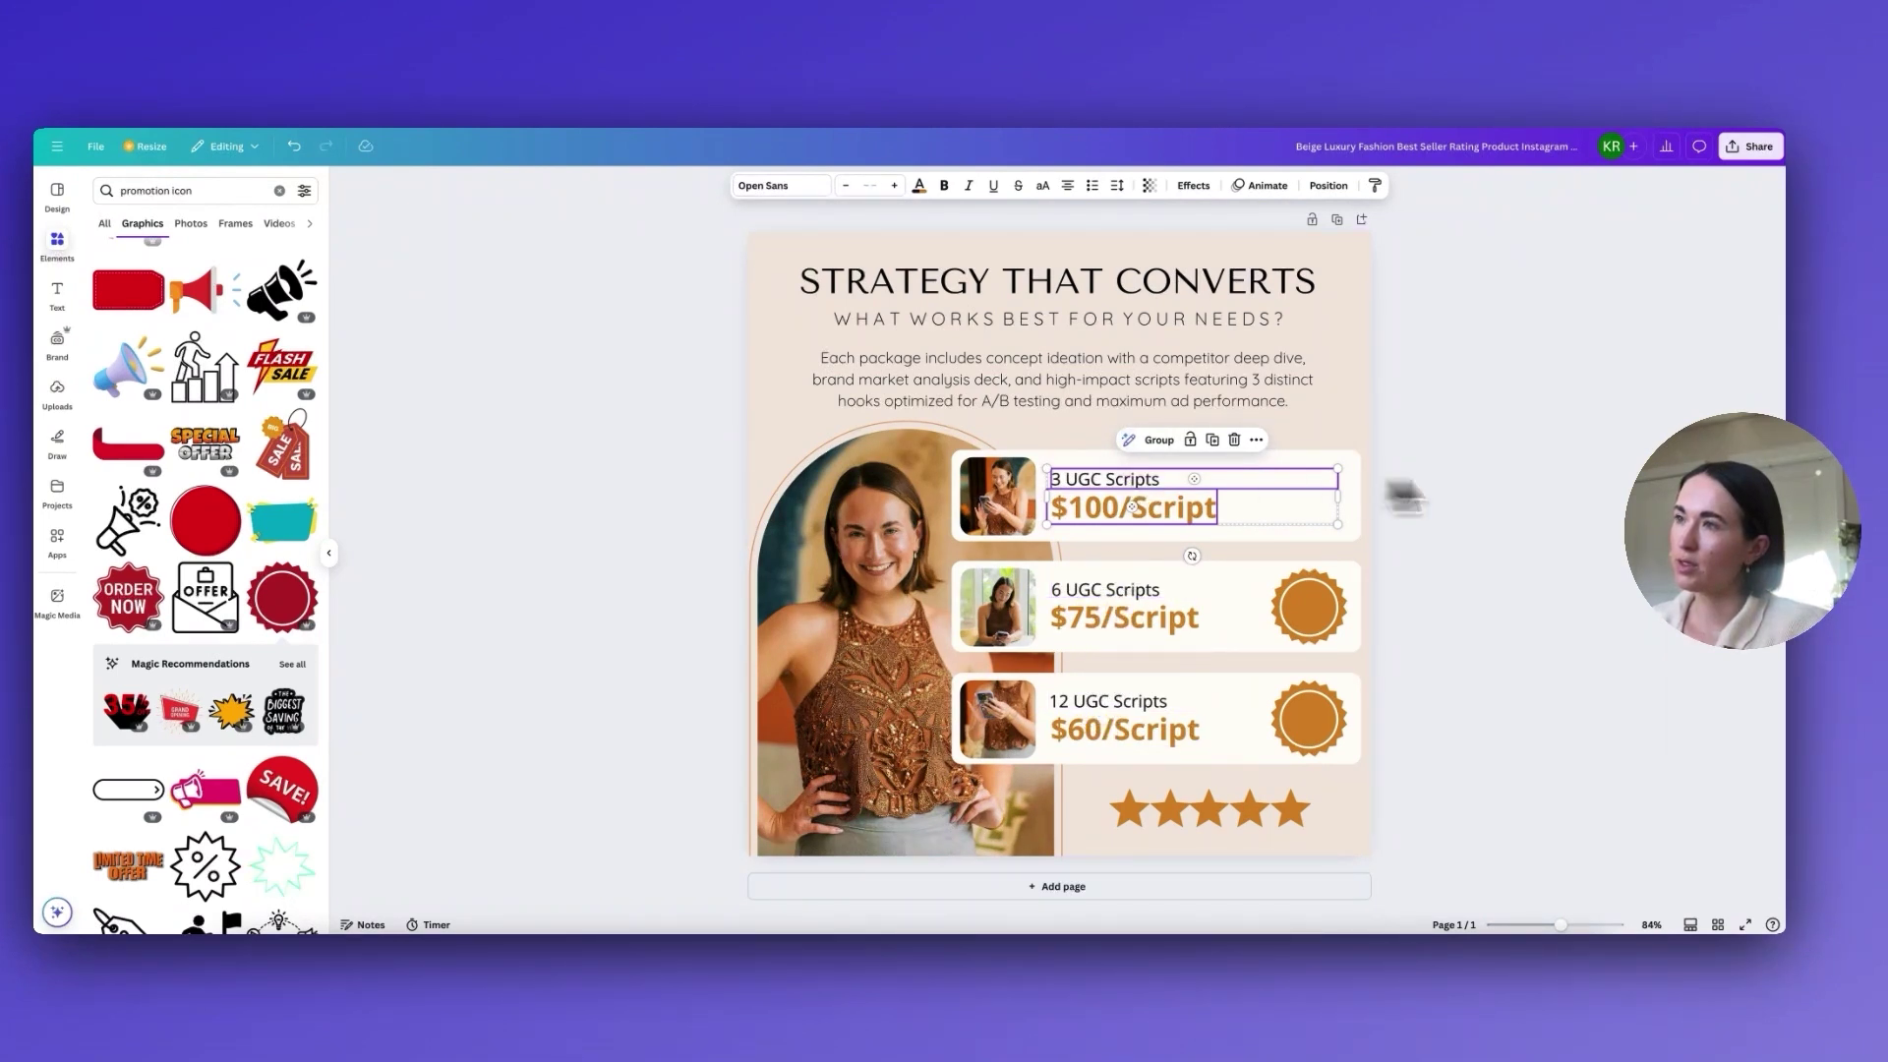
{"action": "left_click", "coordinate": [1390, 547]}
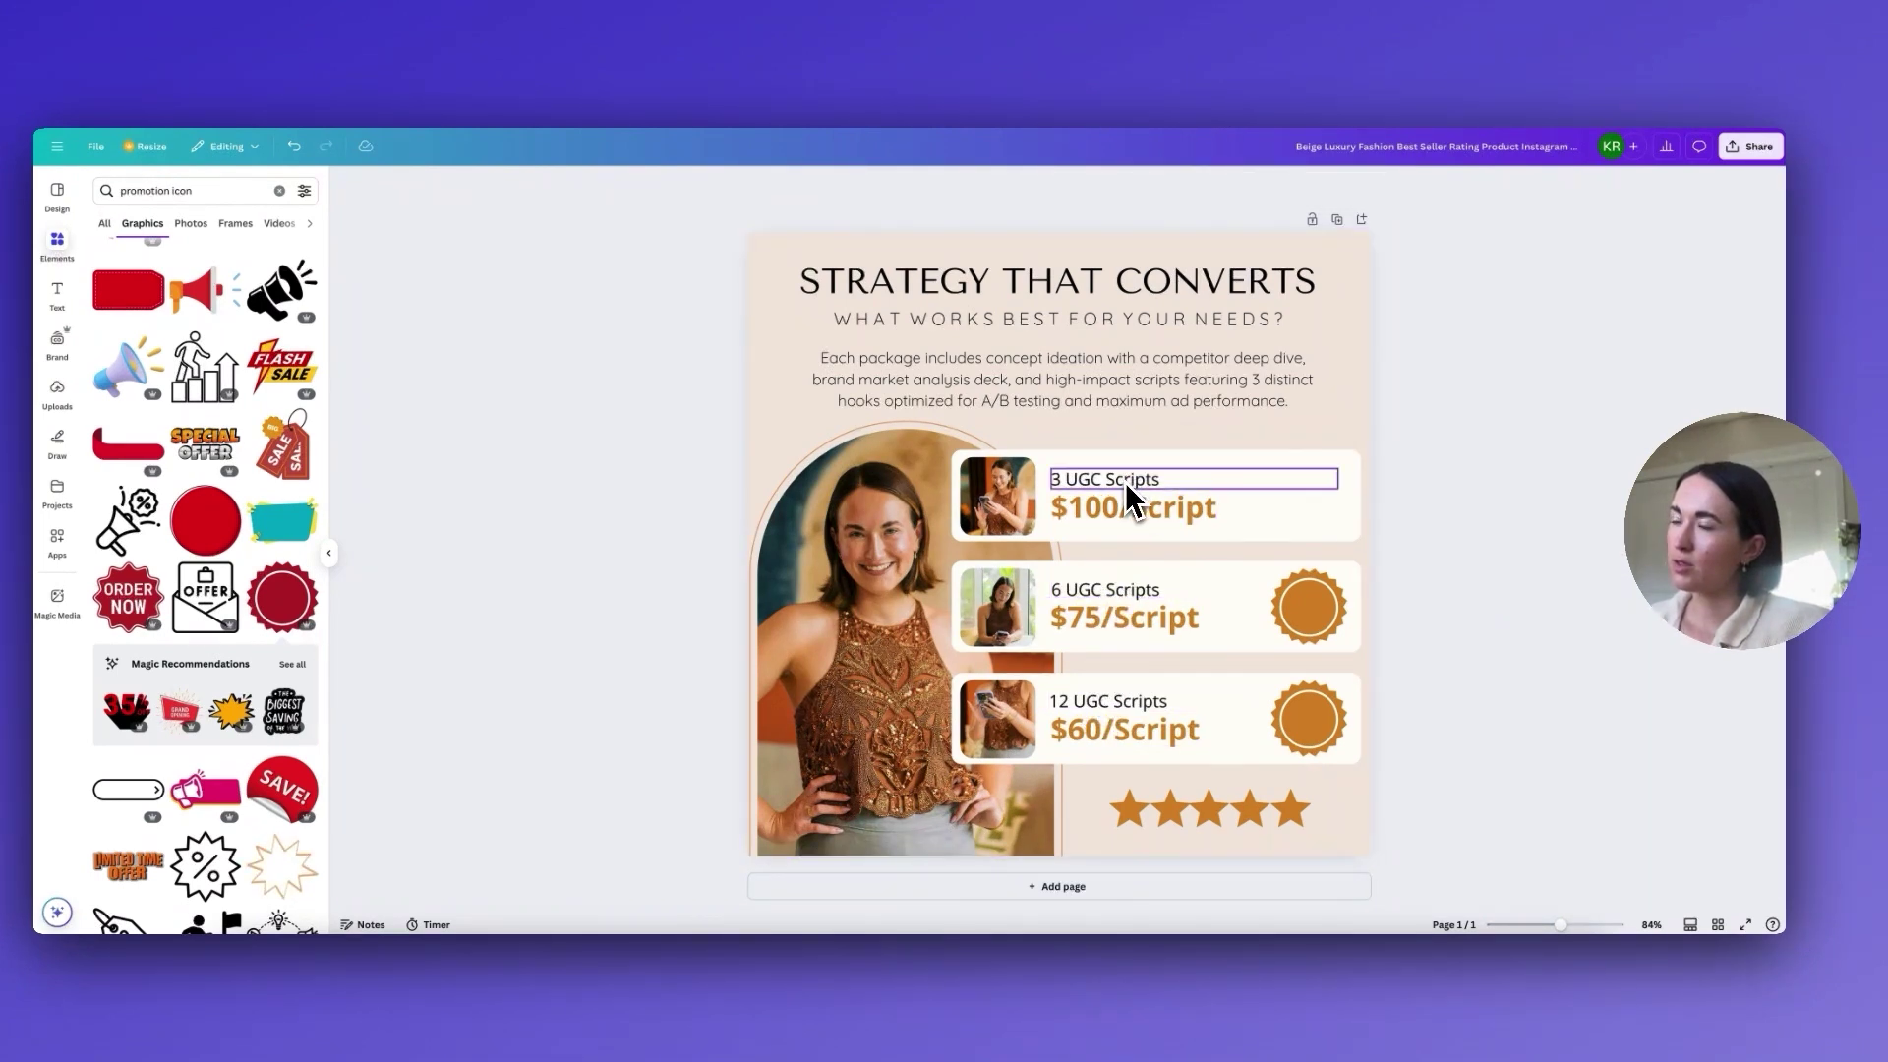